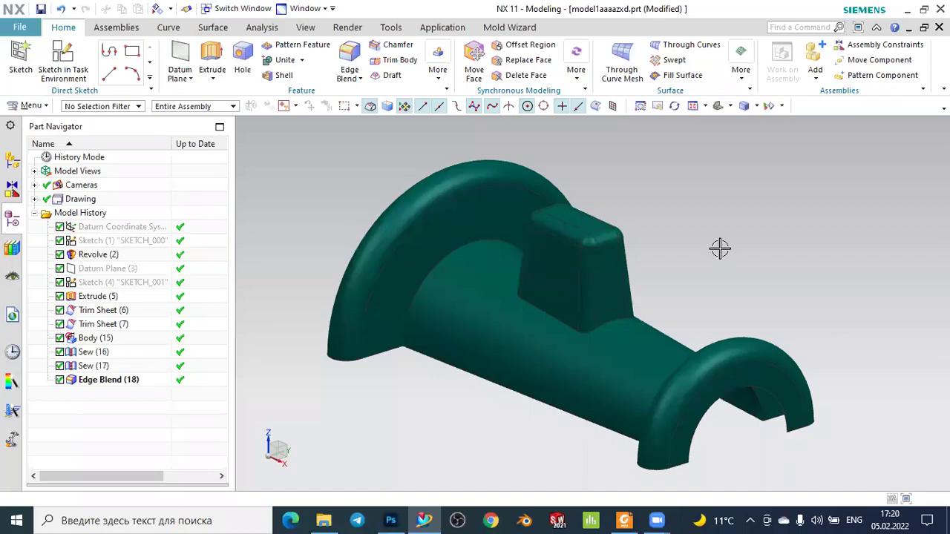
Orbit the finished green tube model, restore its default orientation, and bring up the File menu
mouse_move(762, 244)
middle_down()
mouse_move(750, 252)
mouse_move(690, 235)
mouse_move(695, 225)
mouse_move(750, 240)
mouse_move(767, 175)
mouse_move(756, 260)
mouse_move(710, 256)
mouse_move(674, 222)
mouse_move(757, 275)
mouse_move(775, 261)
middle_up()
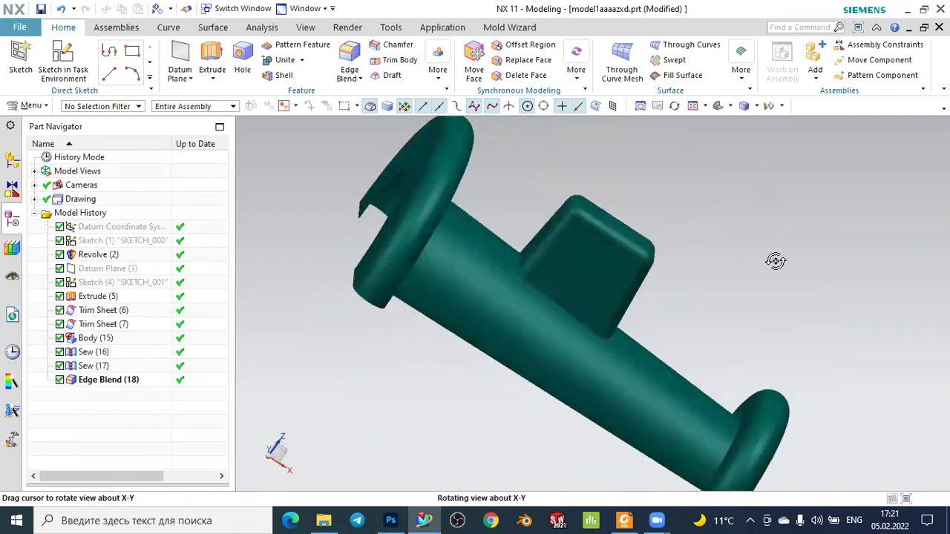
click(716, 106)
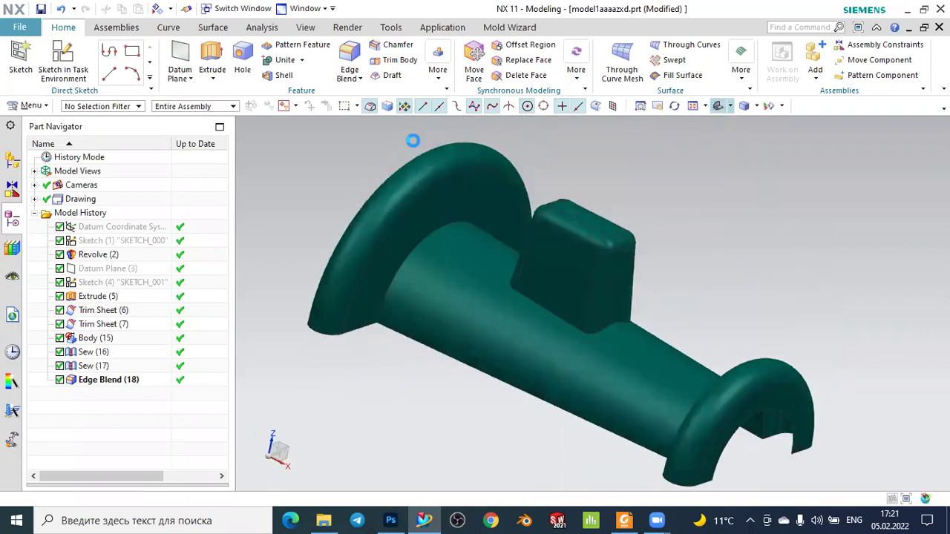
click(27, 31)
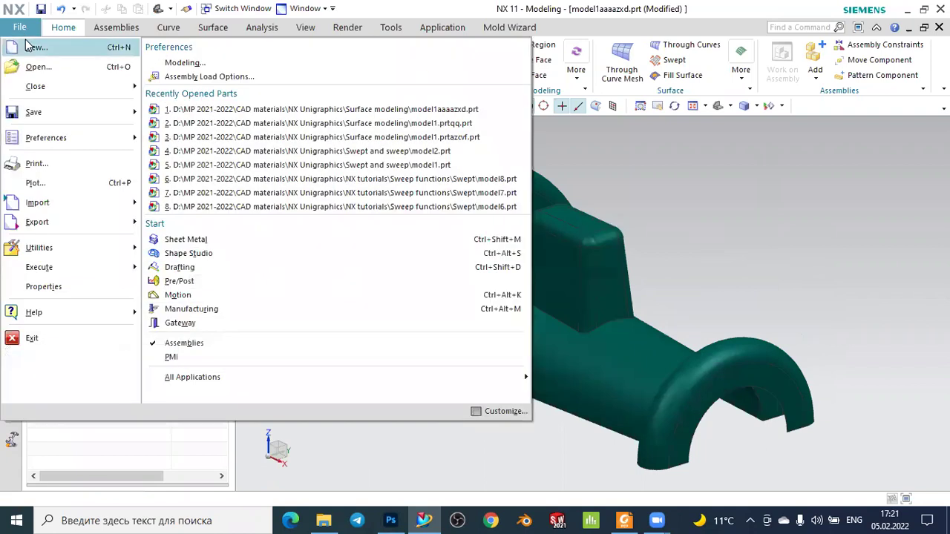
Create the new modeling part model5.prt from the default Model template
click(36, 47)
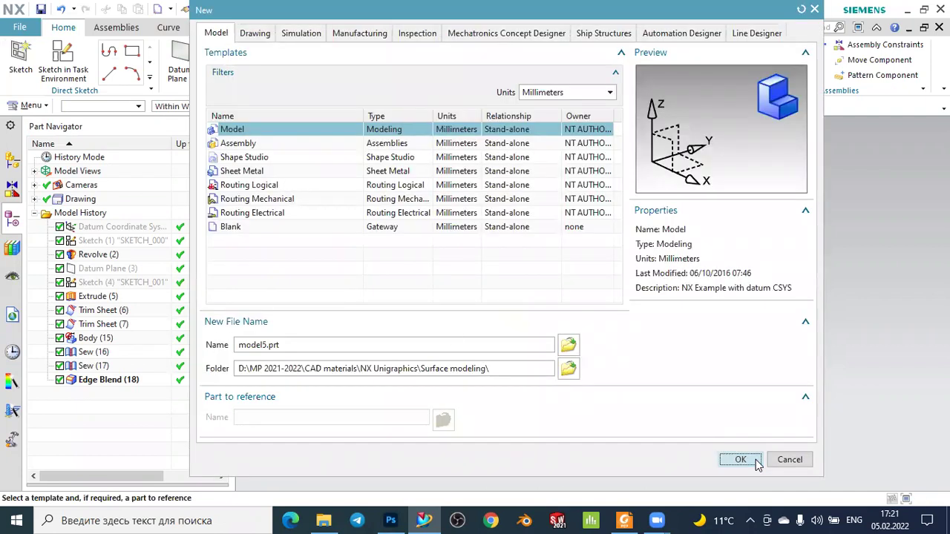
click(733, 459)
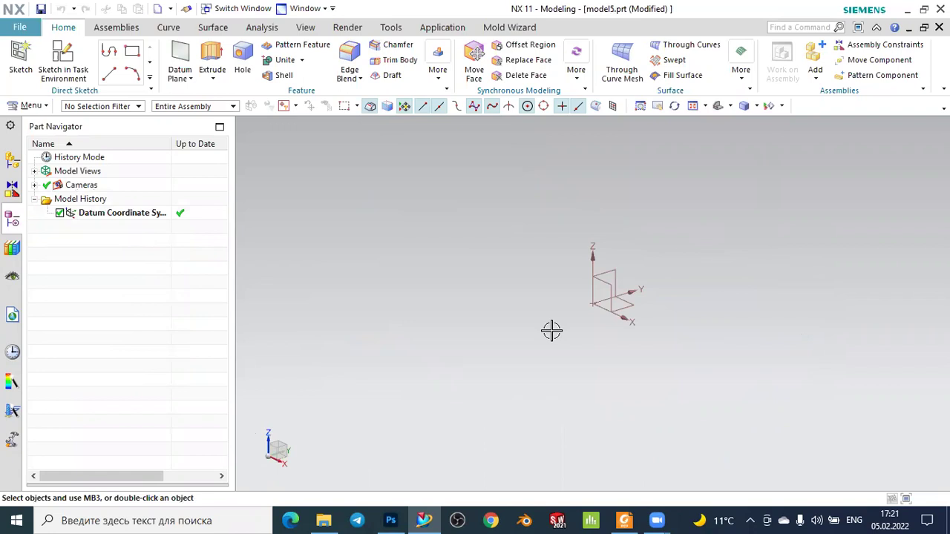
Start Sketch (1) on the YZ datum plane
click(20, 52)
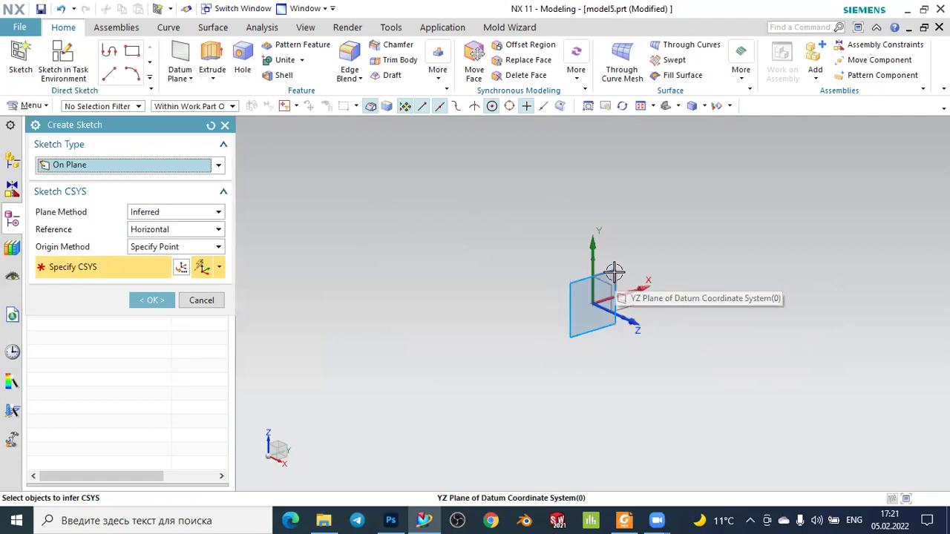
click(614, 273)
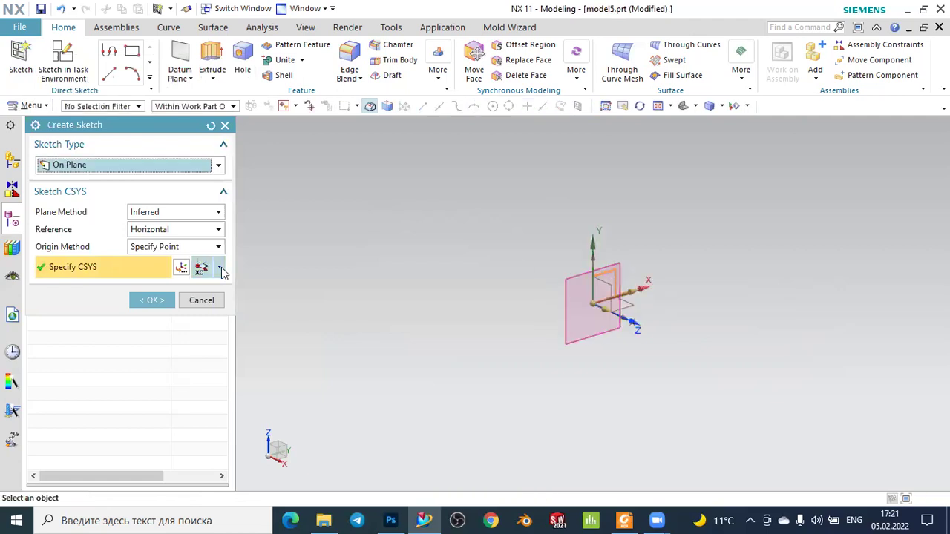
click(158, 300)
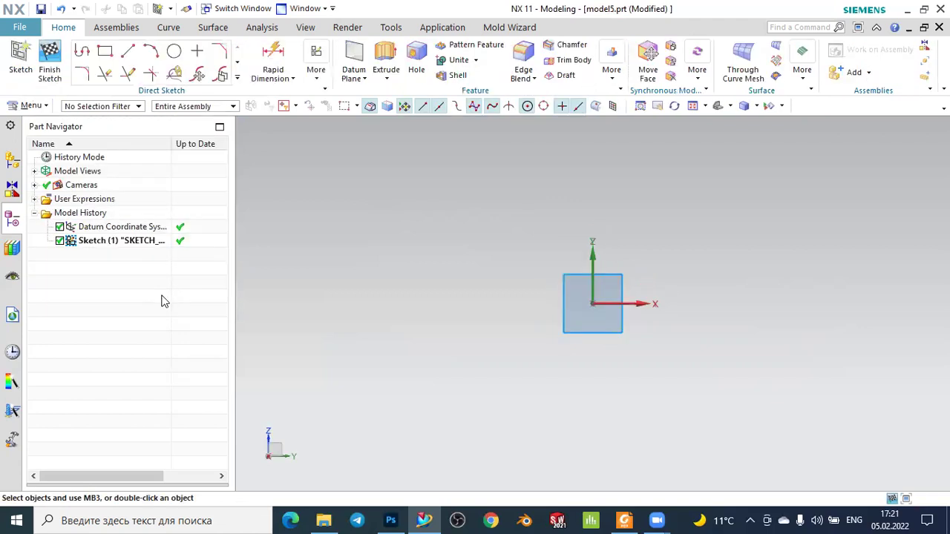
Draw the left vertical leg, an R15.4 semicircular arc, and the right vertical leg
click(81, 50)
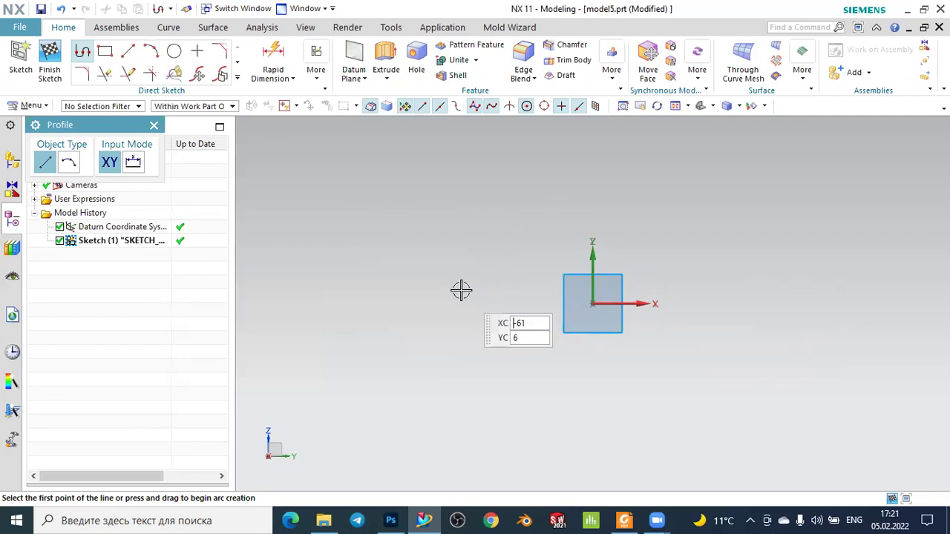
click(460, 288)
click(461, 207)
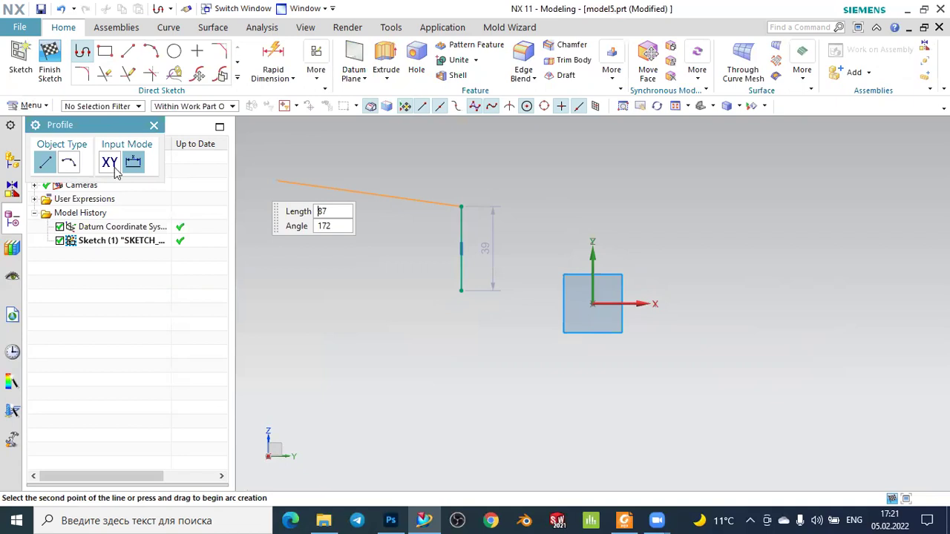
click(71, 163)
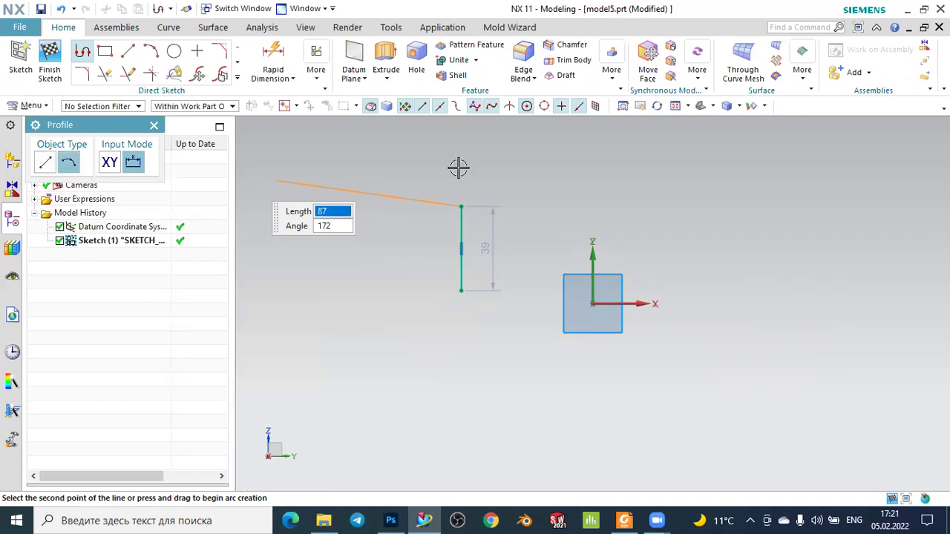
click(527, 207)
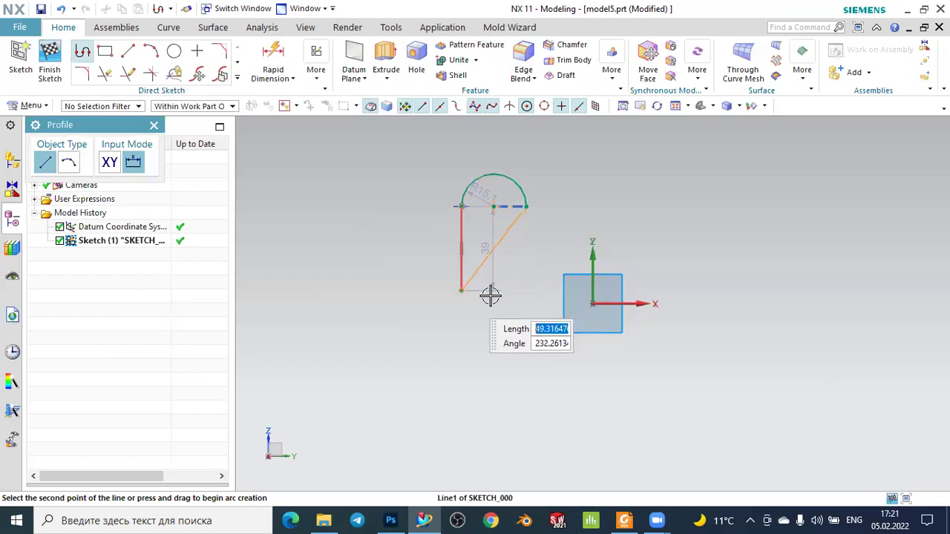
click(529, 296)
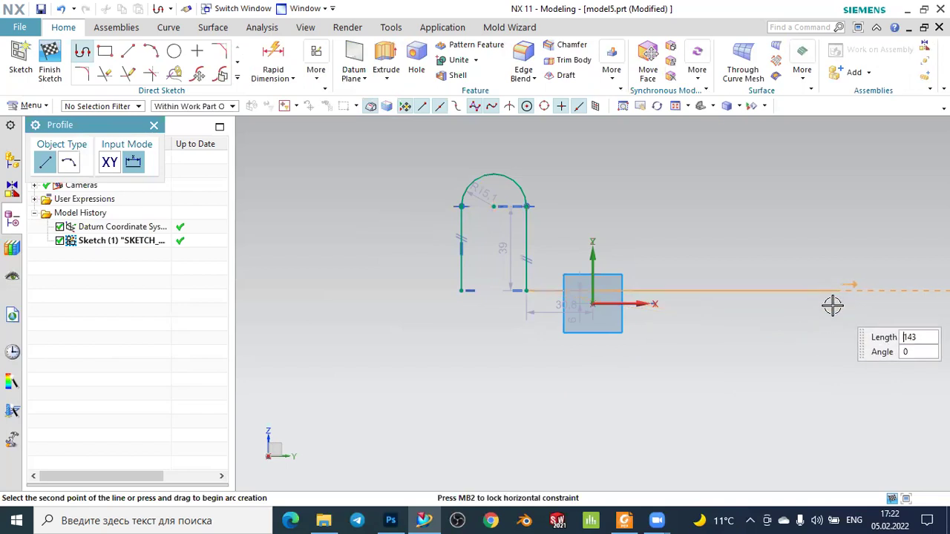
Undo the stray arc off the right leg and raise the lower ends of both legs
key(Escape)
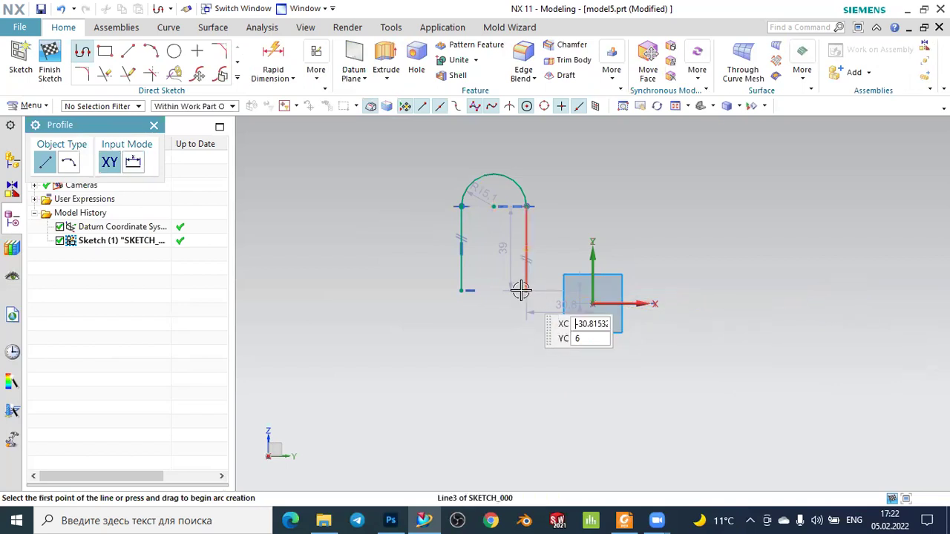
key(a)
click(529, 298)
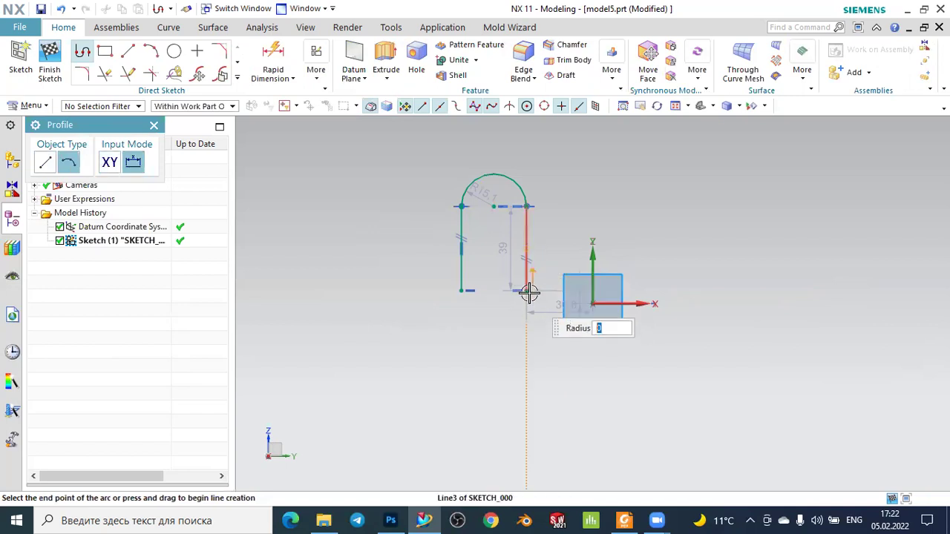
key(l)
drag(521, 291, 526, 292)
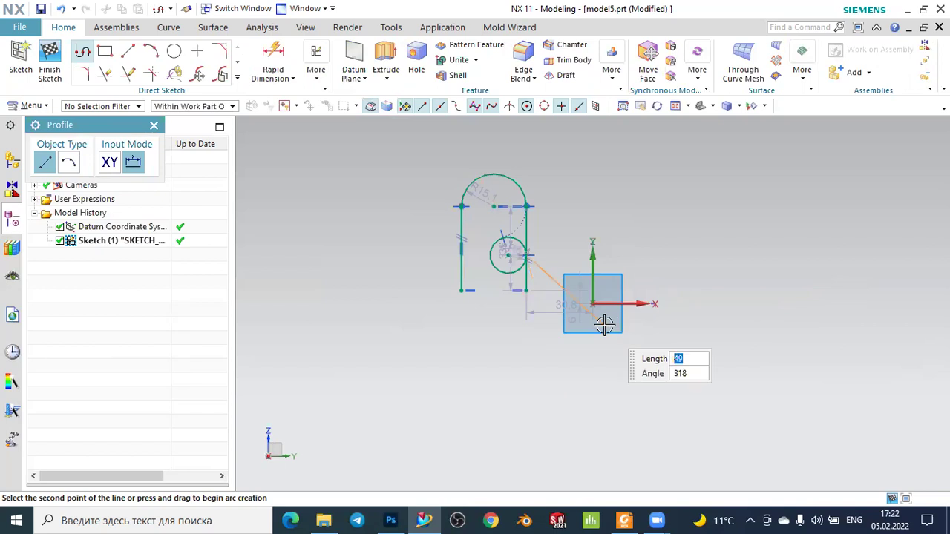
key(ctrl+z)
key(Escape)
drag(526, 290, 526, 259)
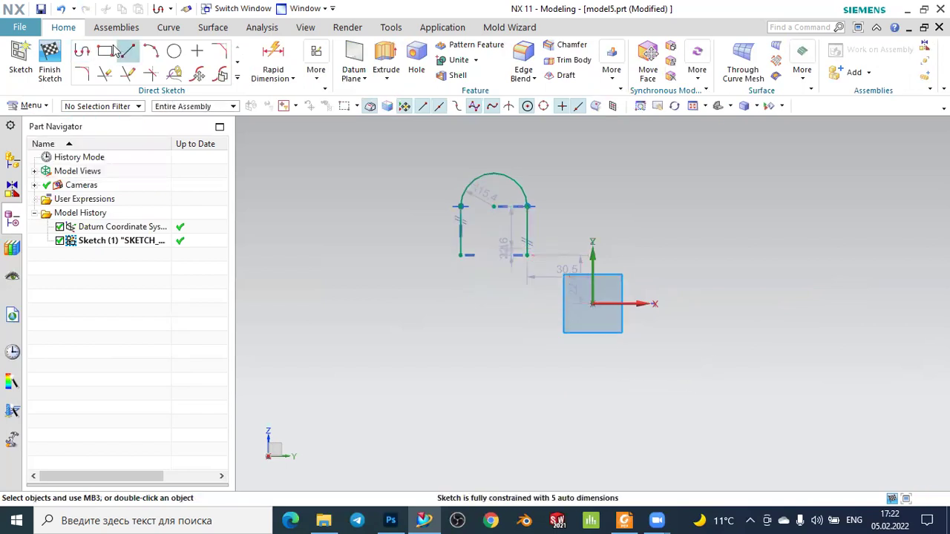
From the right leg, draw a sloping line to a small R10.4 arch with a 20.1 vertical leg
click(81, 49)
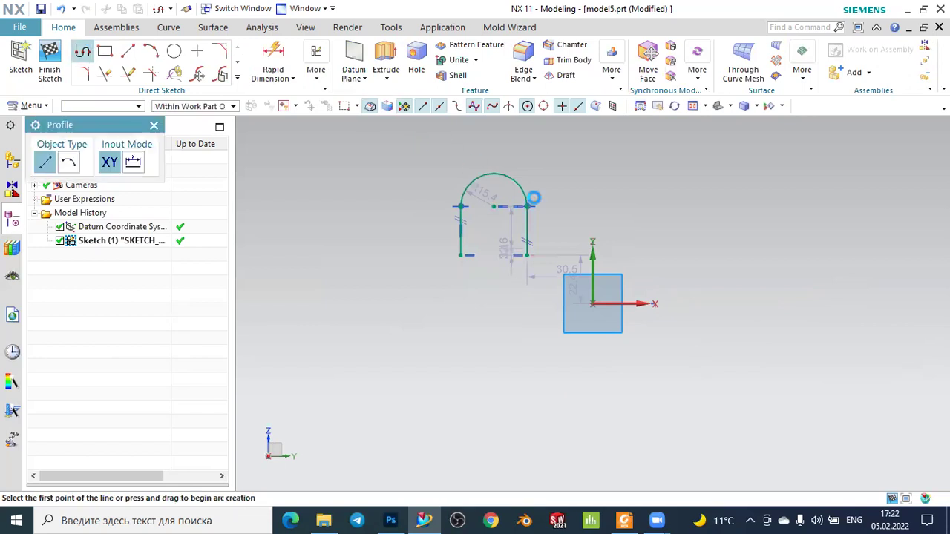
click(526, 255)
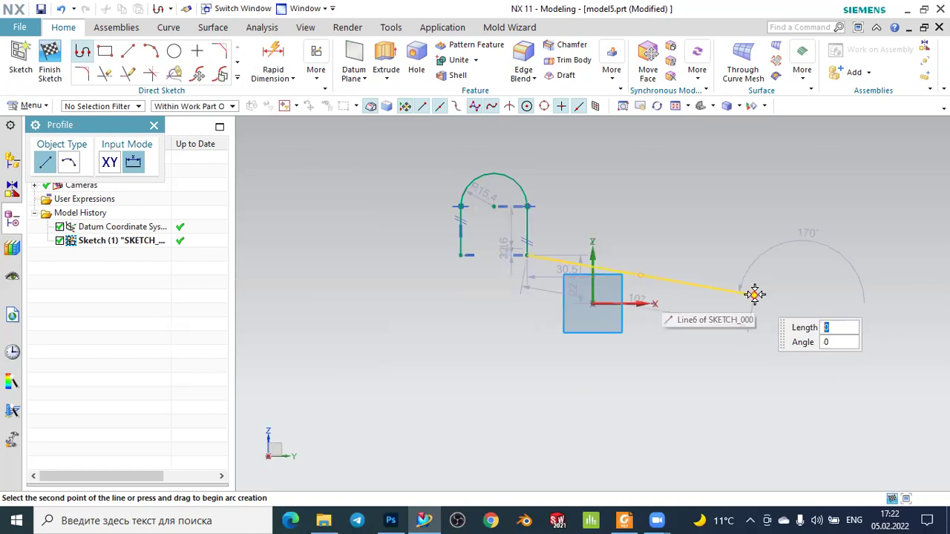
click(754, 295)
click(753, 253)
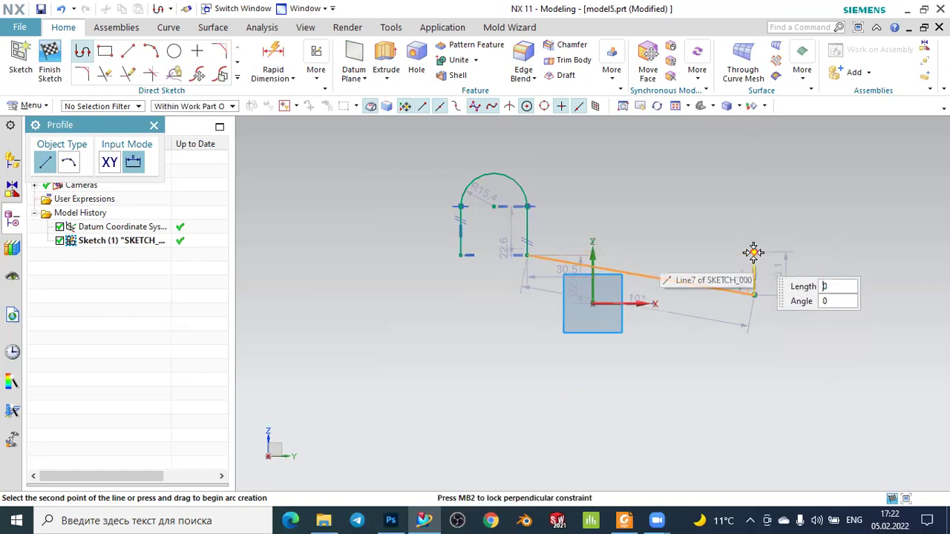
click(68, 163)
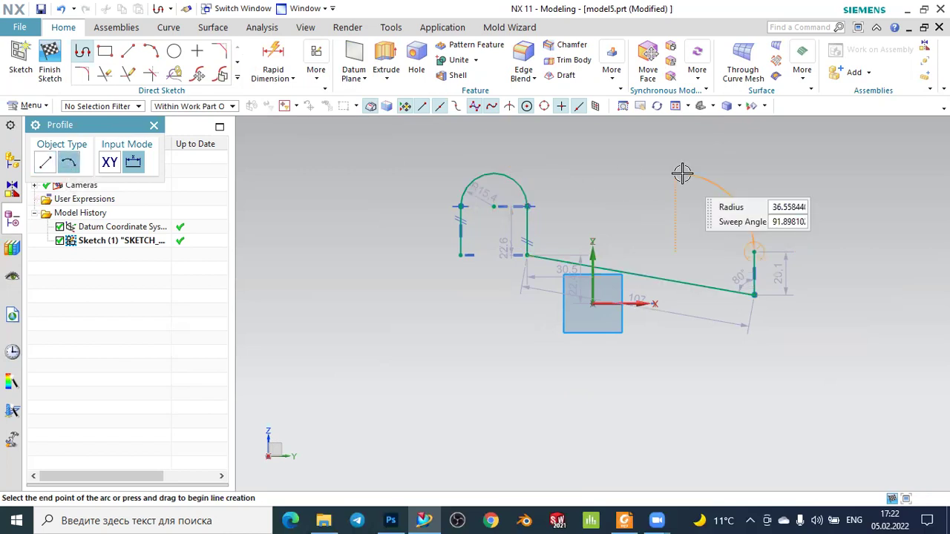
click(799, 254)
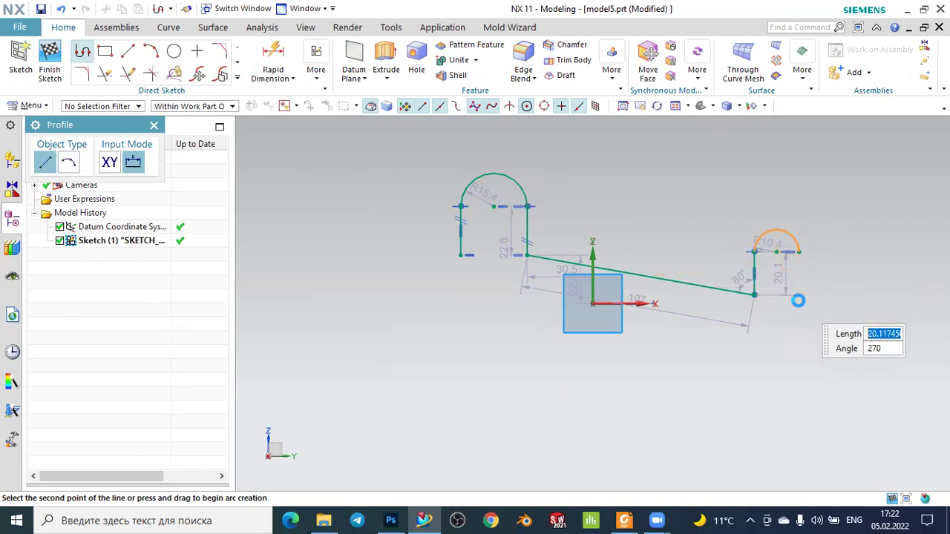
click(799, 295)
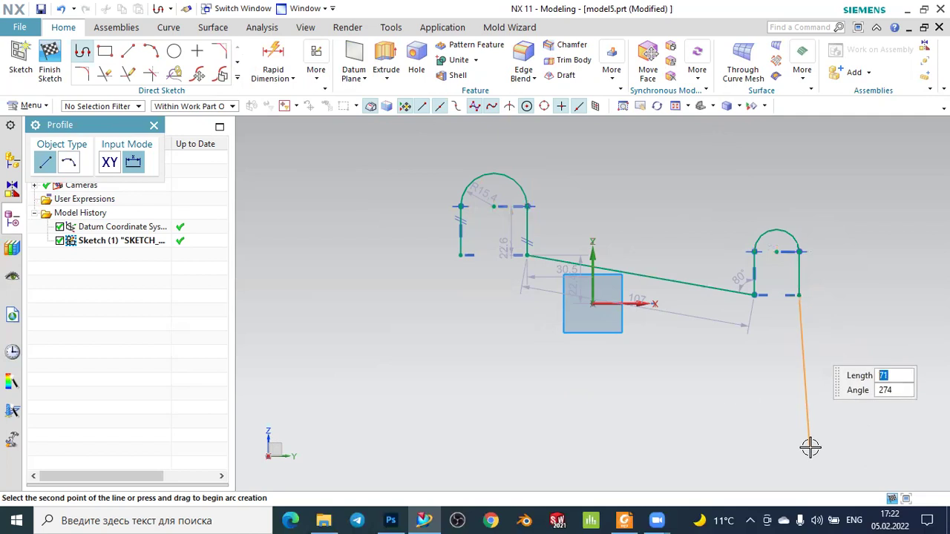
key(Escape)
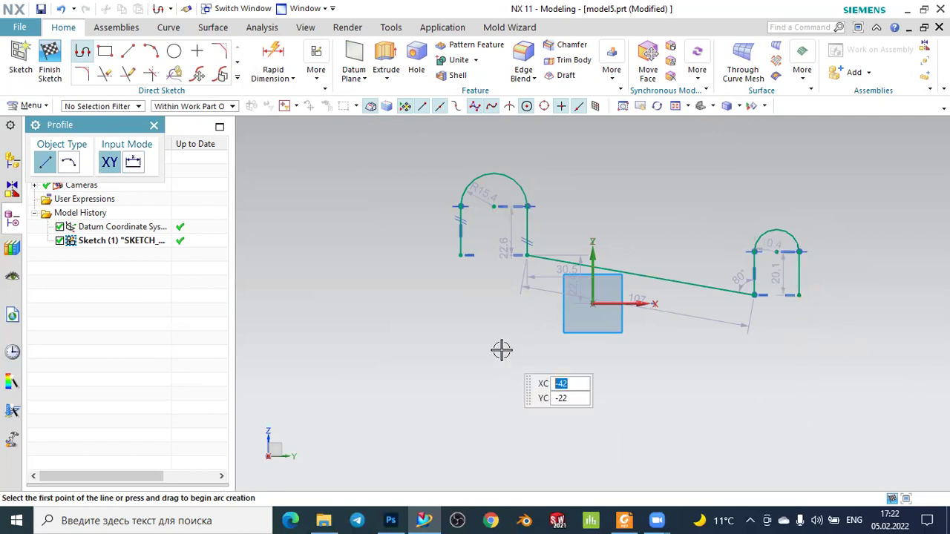
key(Escape)
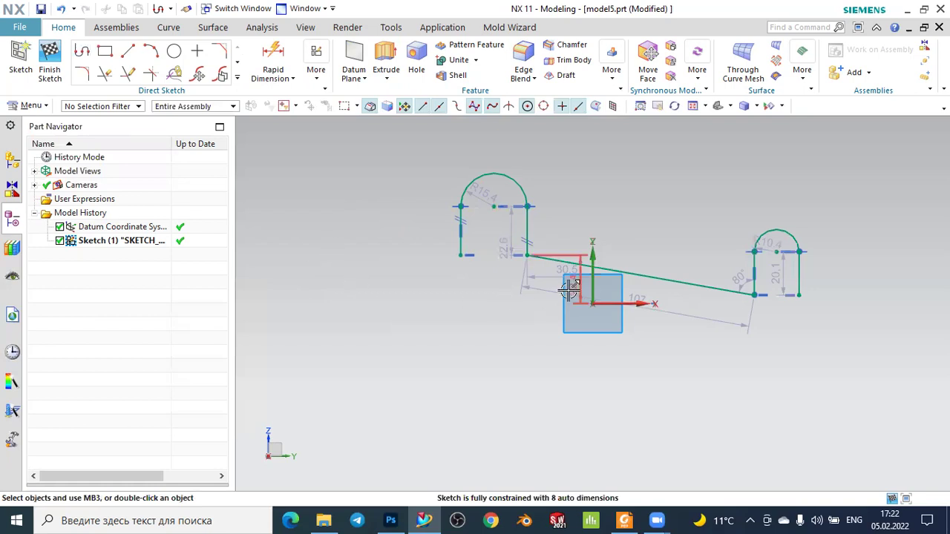
shift+middle_drag(574, 286, 701, 211)
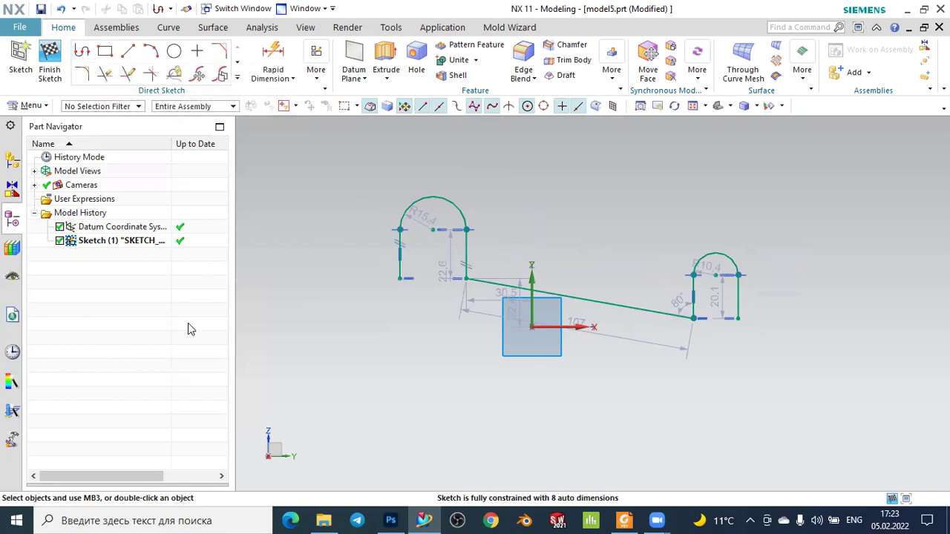
Dimension the left arch: leg height 22.5 and arc radius 8
click(273, 46)
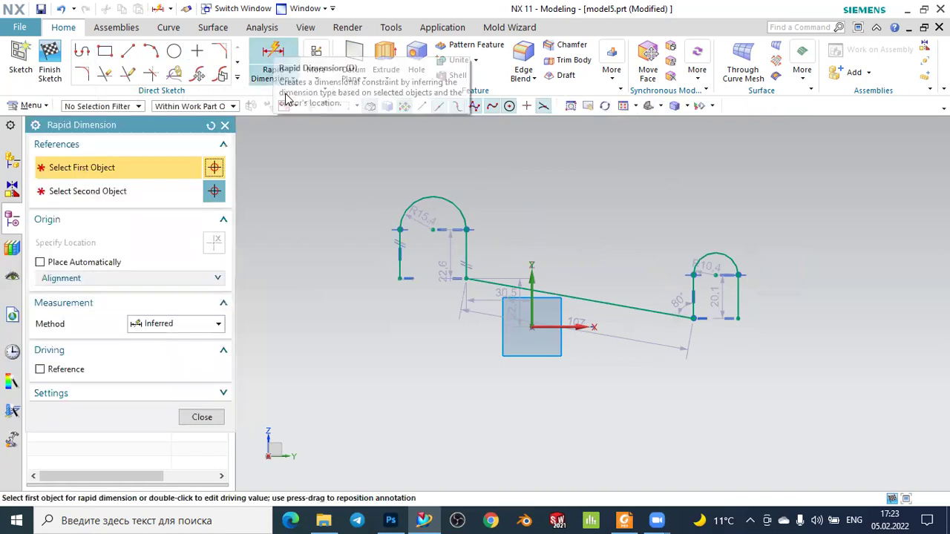
click(375, 240)
click(287, 248)
text(22.5)
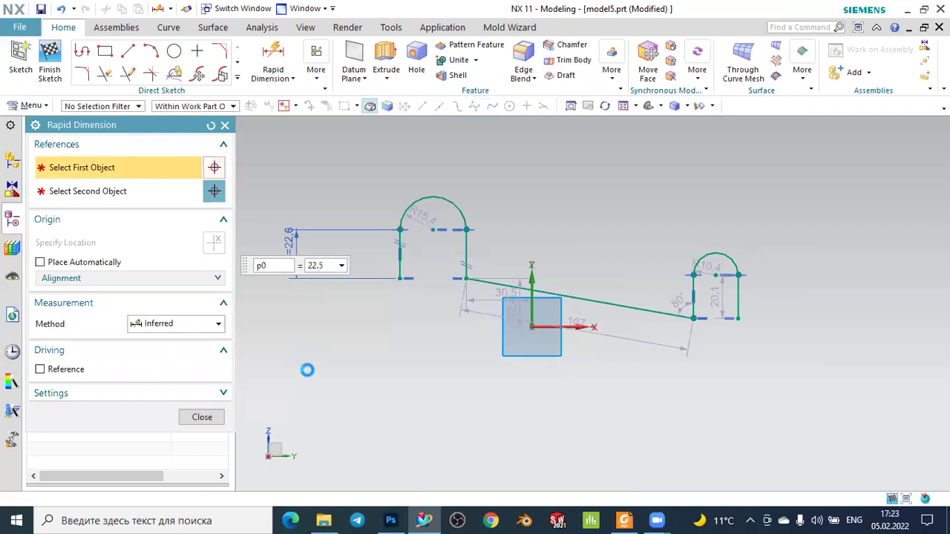
key(Return)
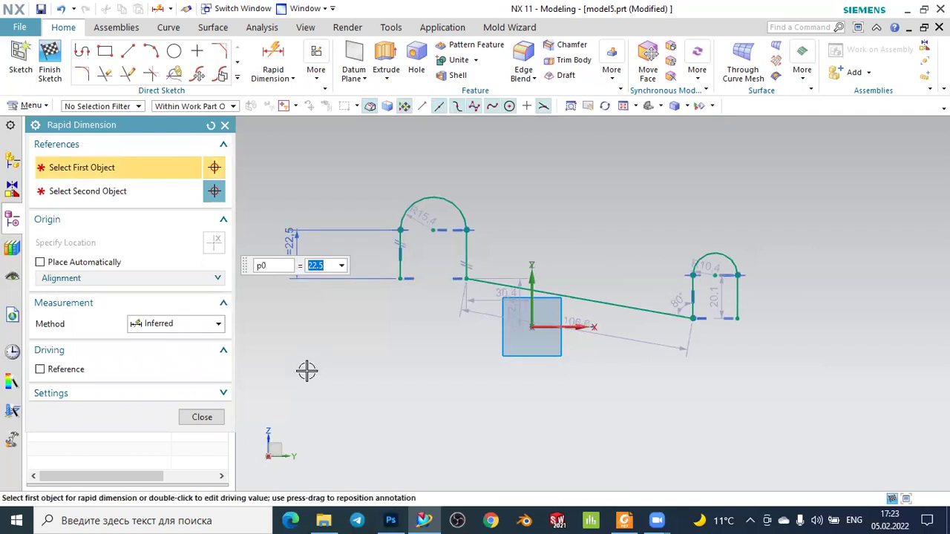
click(413, 221)
click(362, 175)
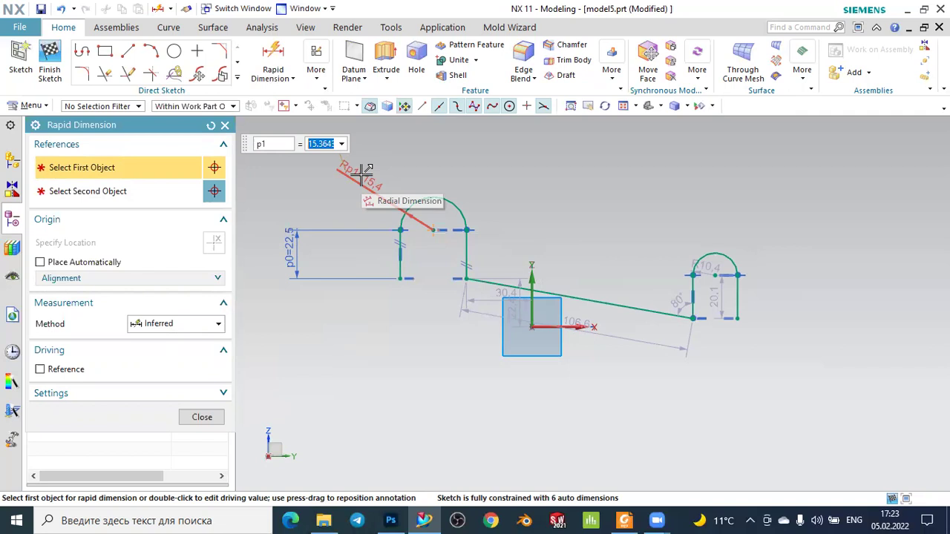
text(8)
key(Return)
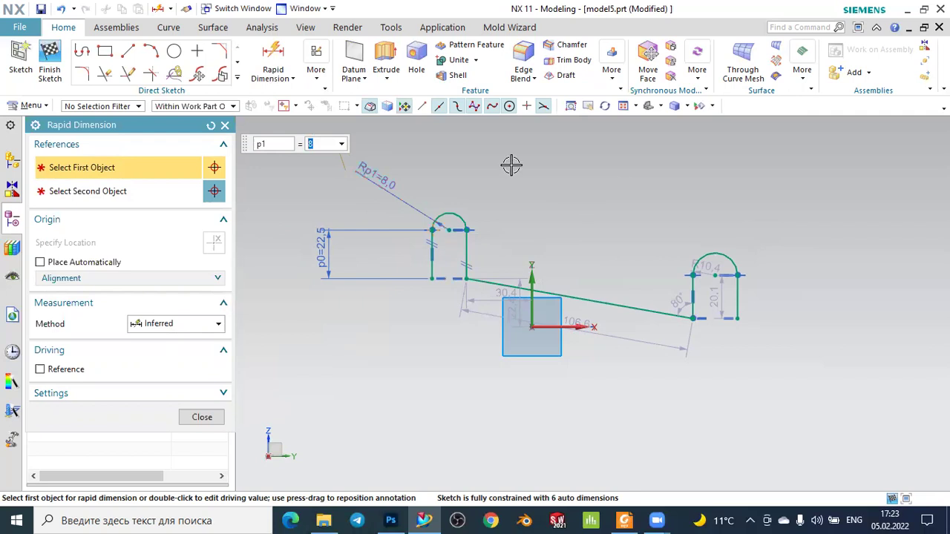
click(225, 126)
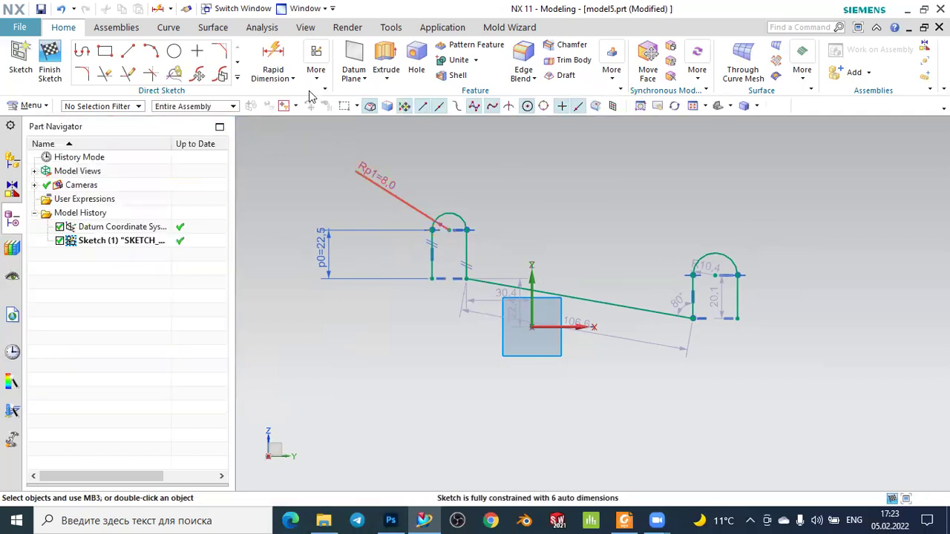
Apply an Equal Radius constraint between the left and right arch arcs
click(316, 66)
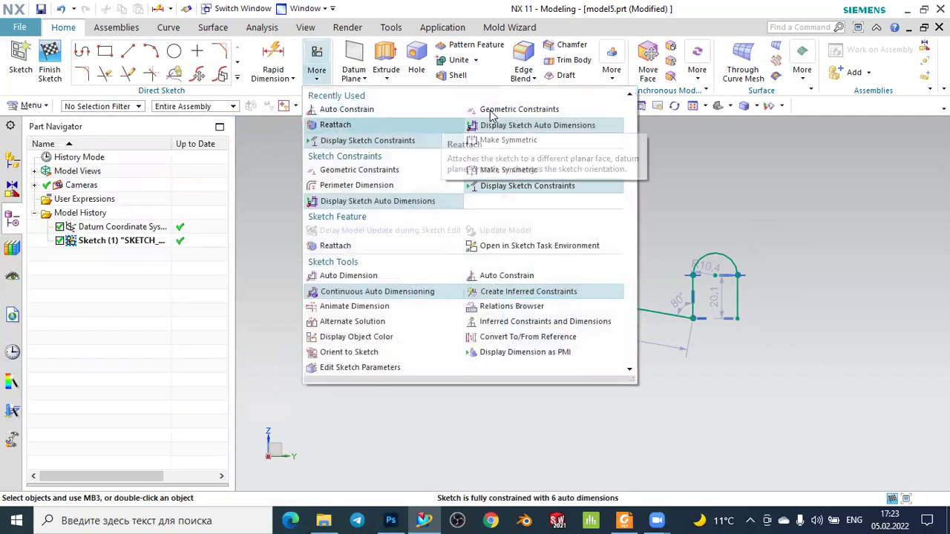
click(505, 110)
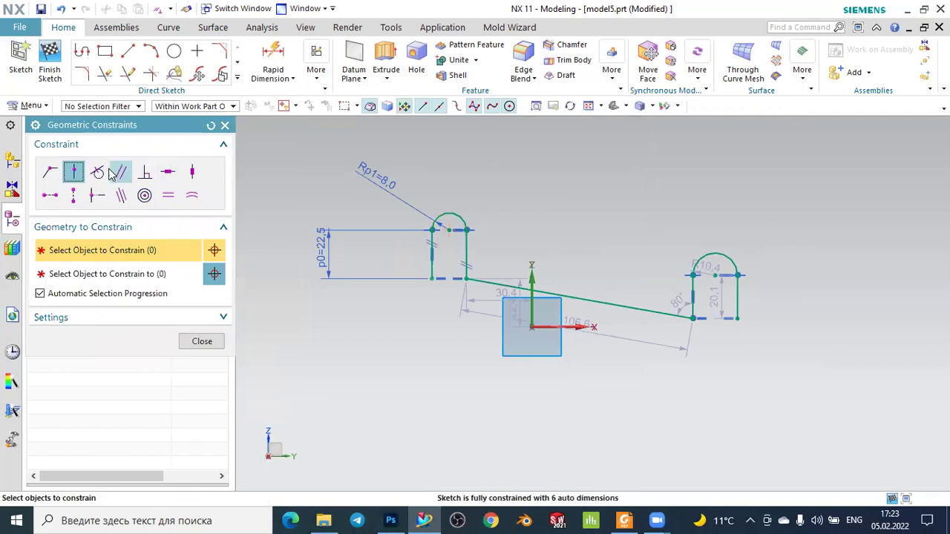
click(197, 202)
click(450, 215)
click(710, 249)
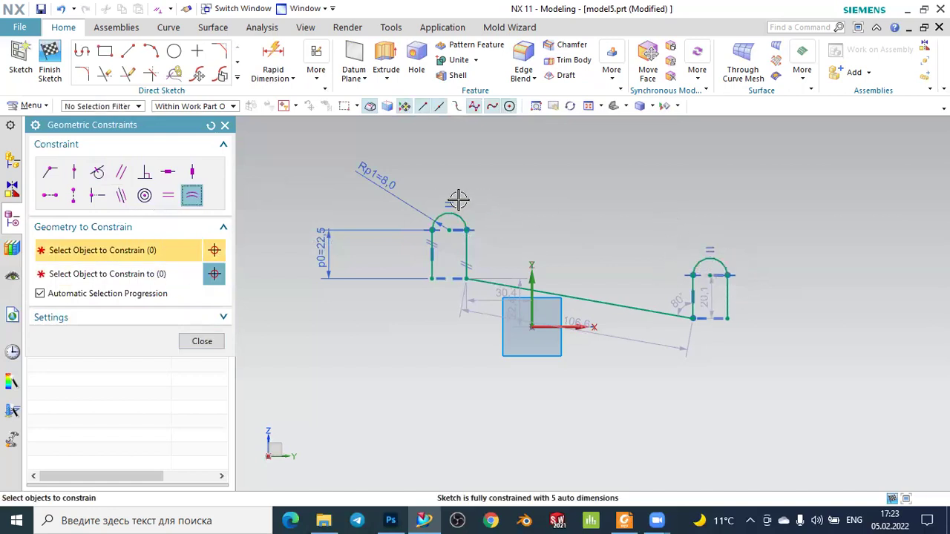
click(199, 339)
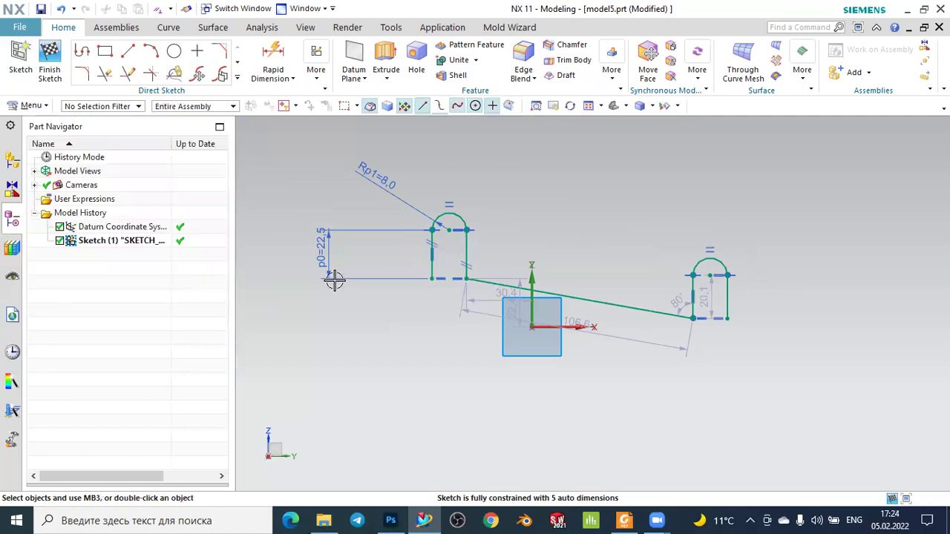
Set the distance between the two arch arcs to 150
click(276, 55)
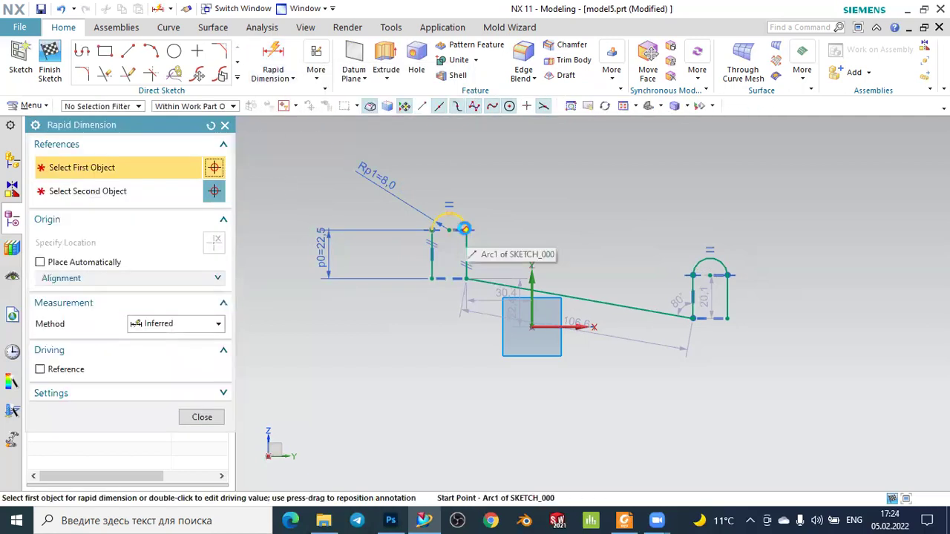
click(463, 232)
click(691, 275)
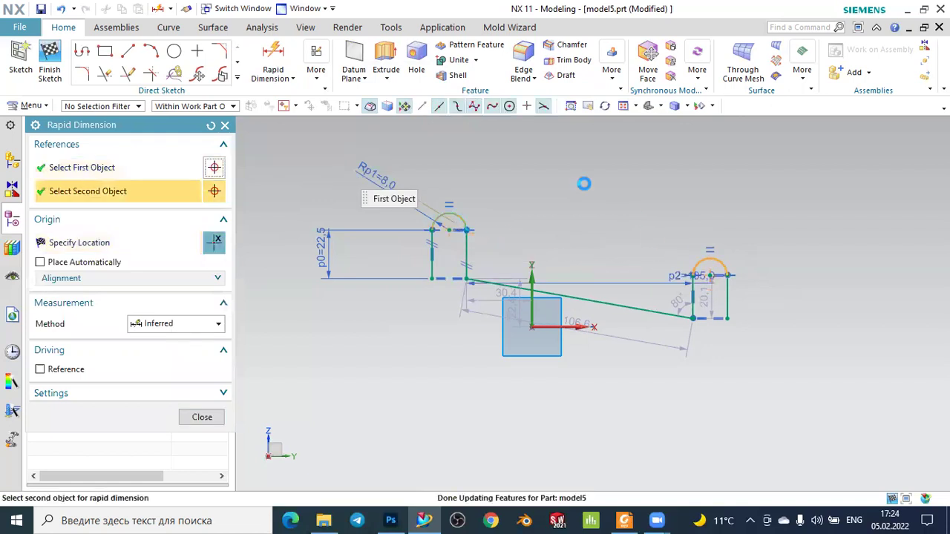
click(574, 161)
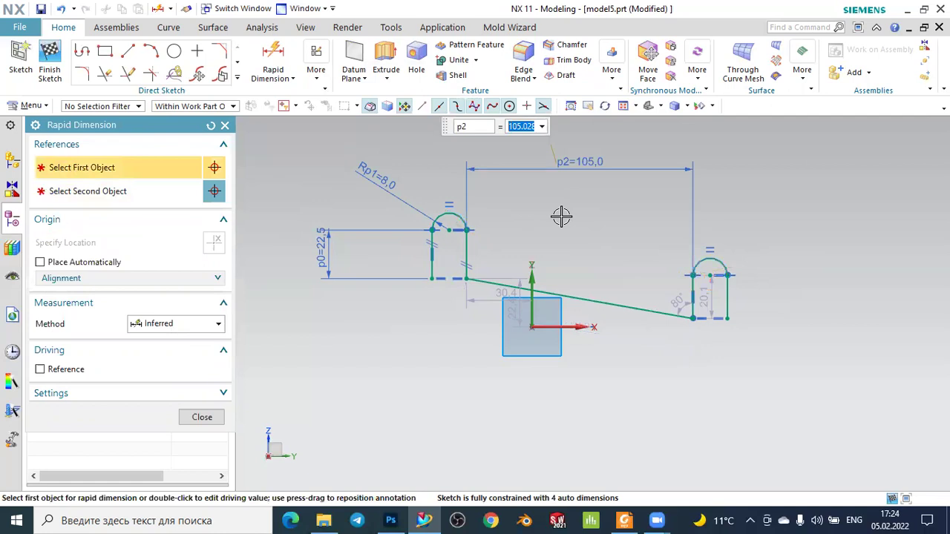
text(150)
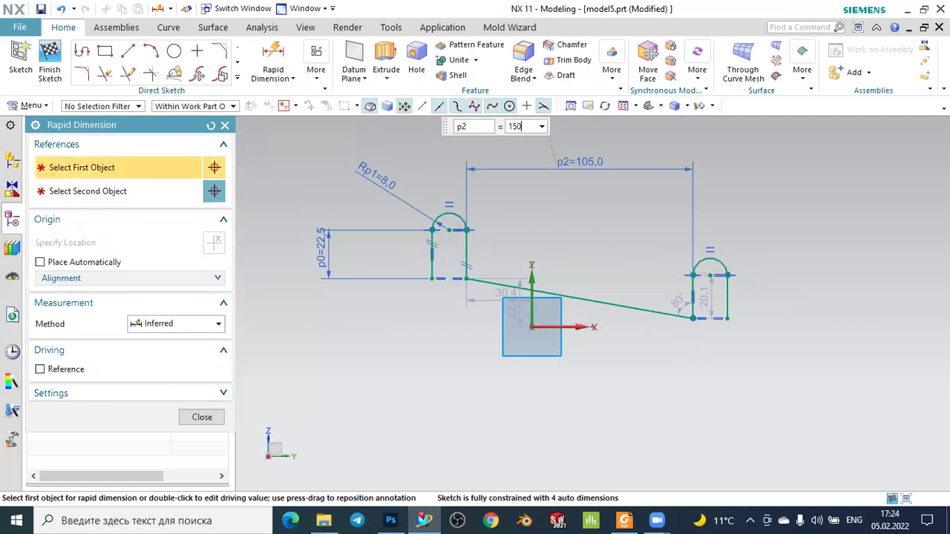
key(Return)
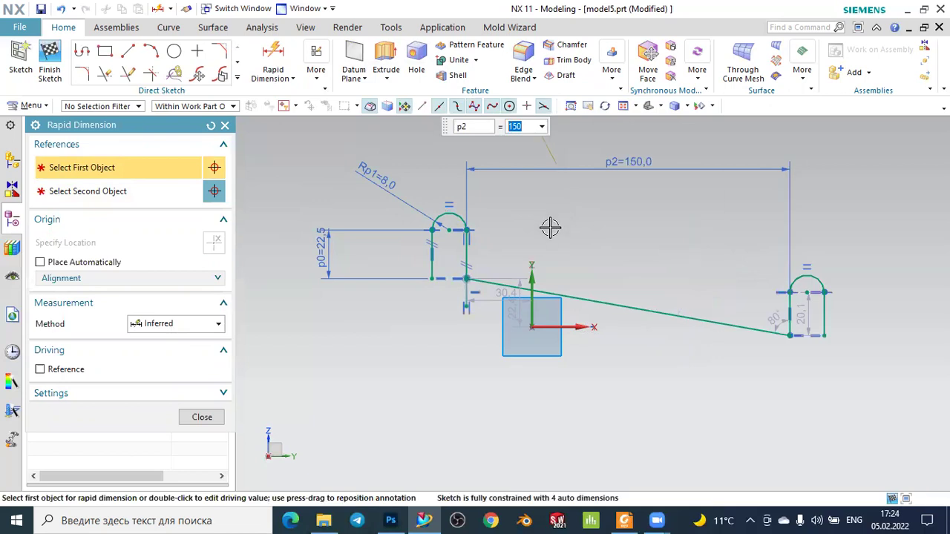
Dimension the heights from the origin: 35 for the left profile, 25 for the right
click(533, 329)
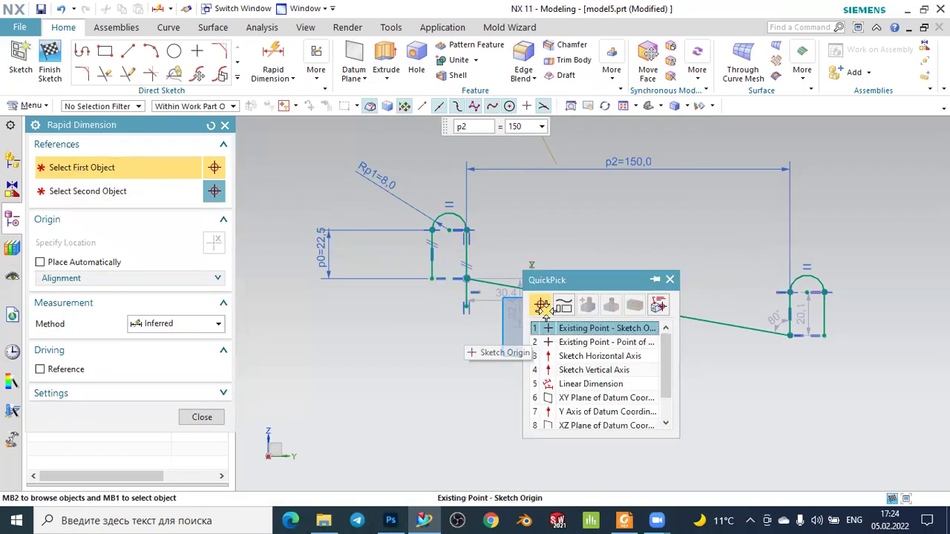
click(564, 328)
click(433, 280)
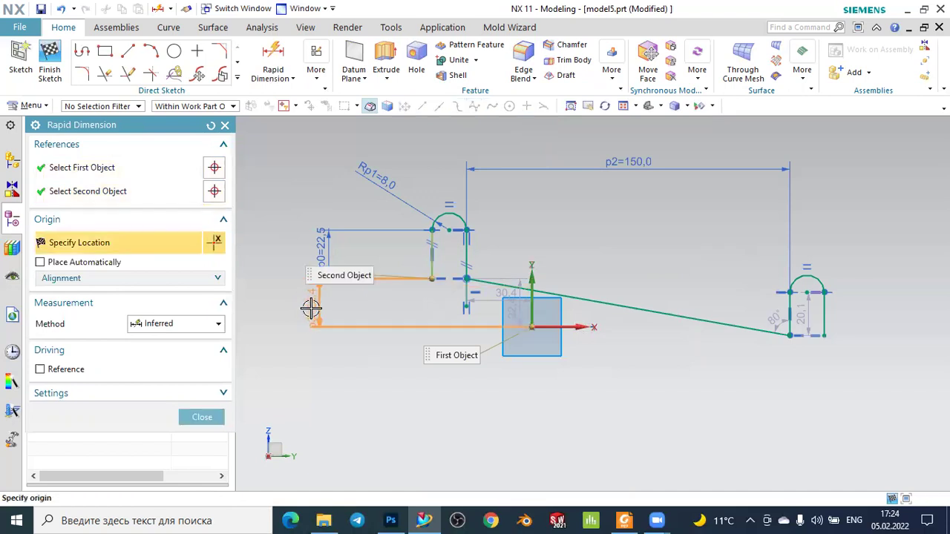
click(311, 309)
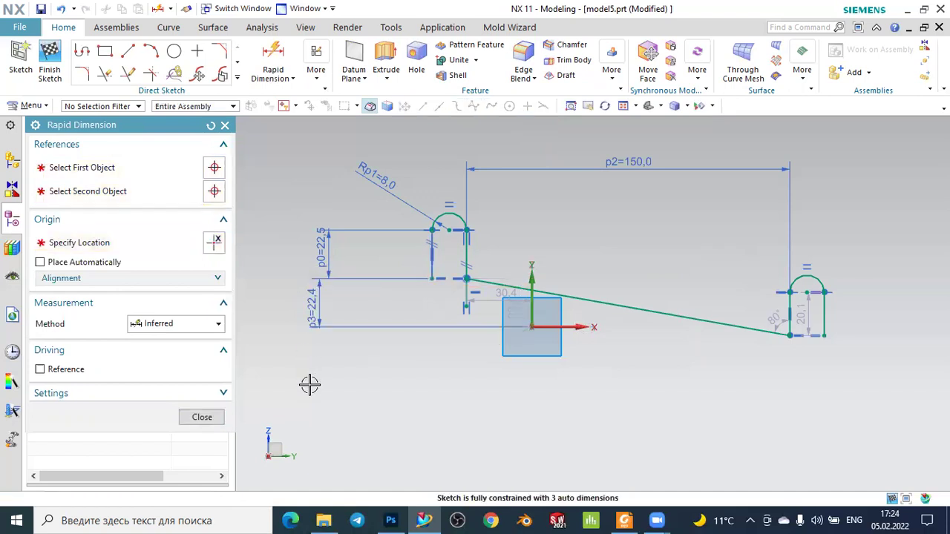
text(35)
key(Return)
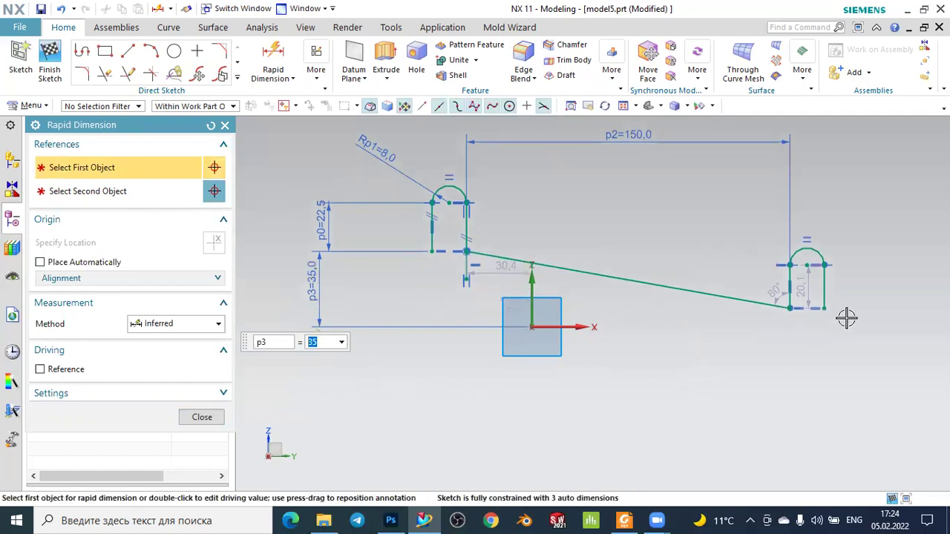
click(821, 310)
click(532, 327)
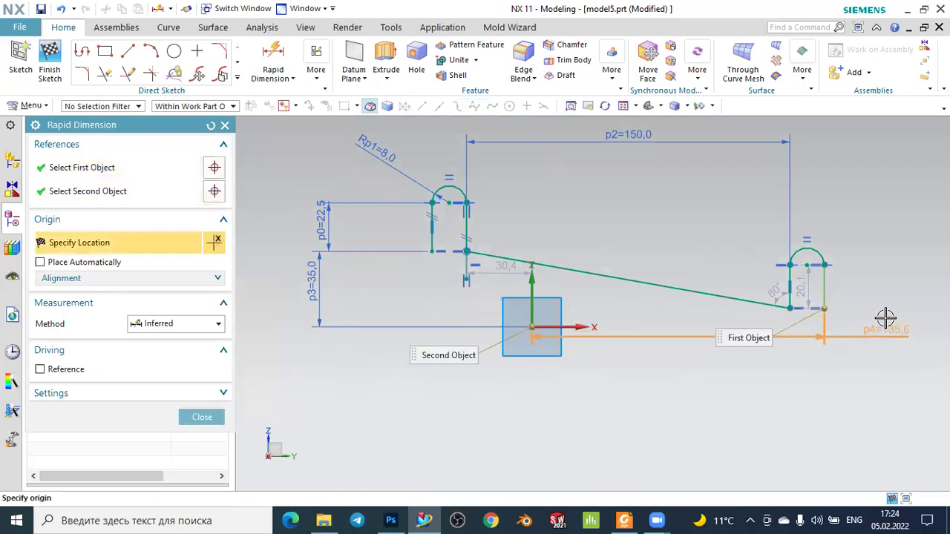
click(888, 317)
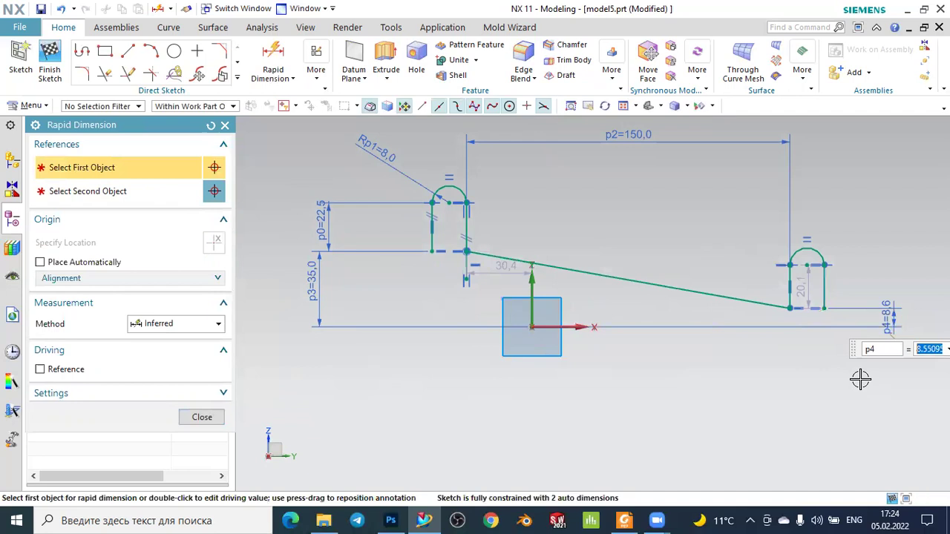
text(25)
key(Return)
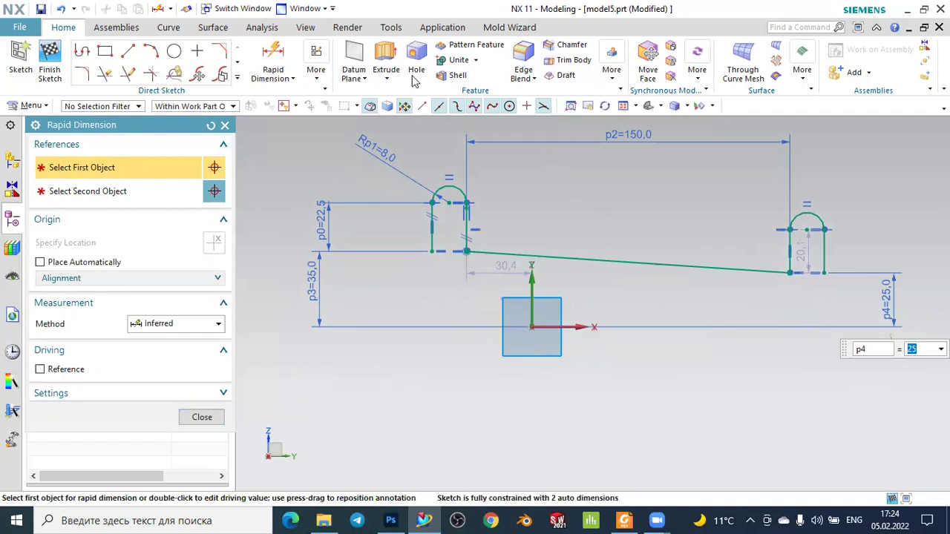
Convert the 20.1 right-leg dimension to a driving value of 10
scroll(604, 282, up, 3)
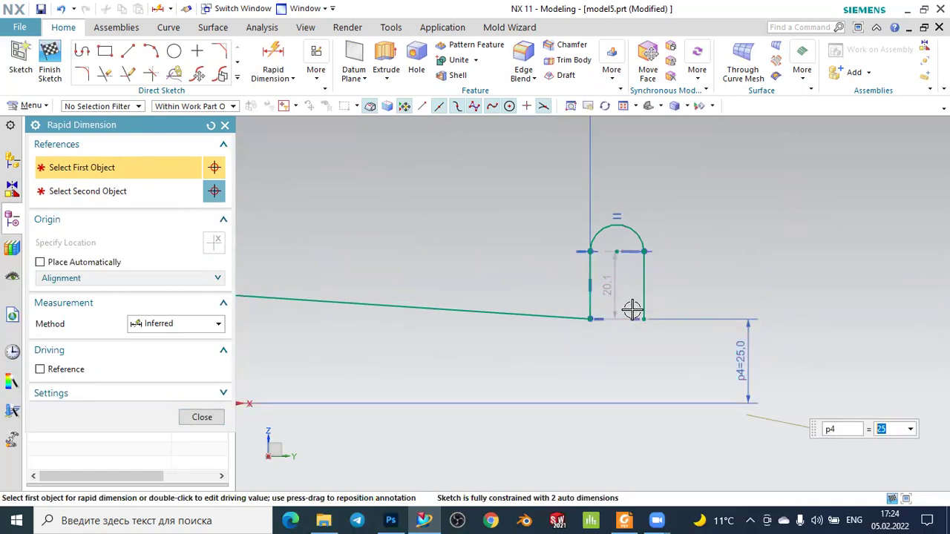
drag(604, 286, 711, 270)
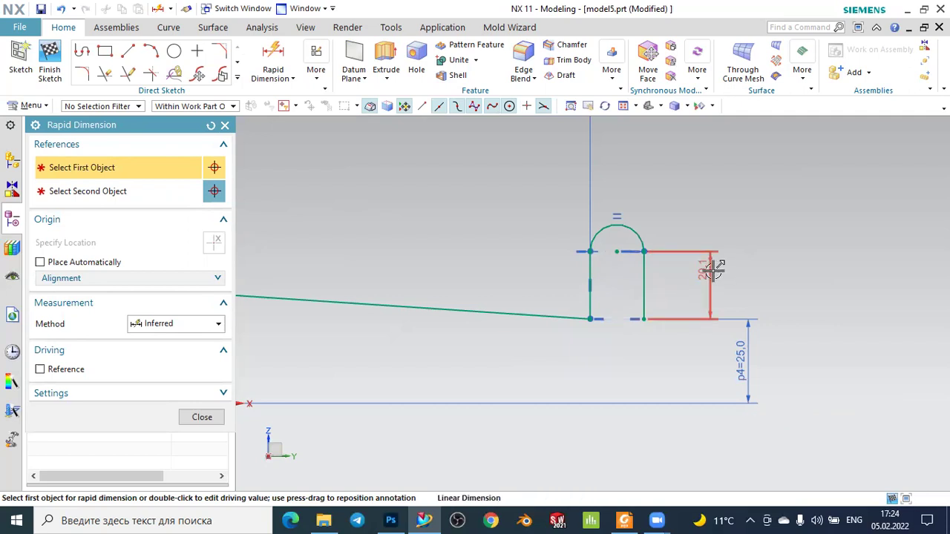
double_click(711, 271)
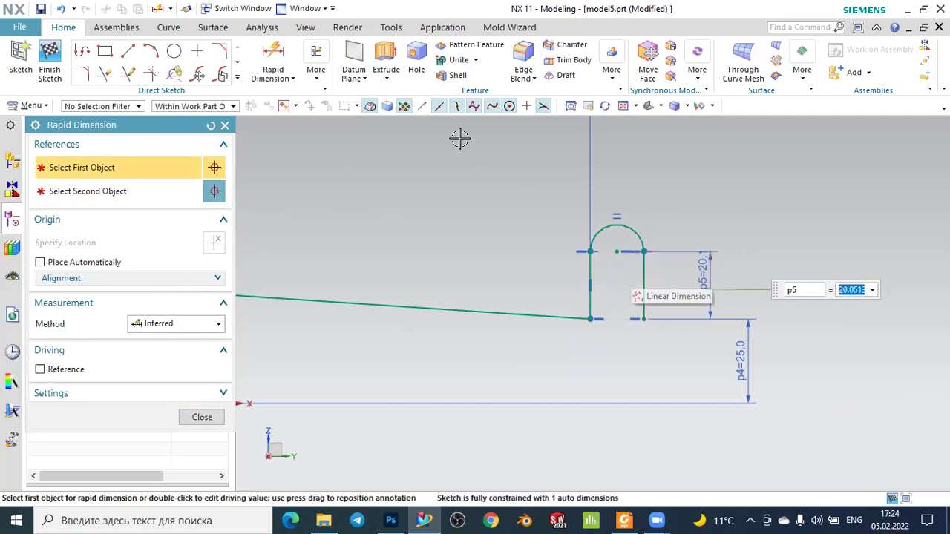
text(10)
key(Return)
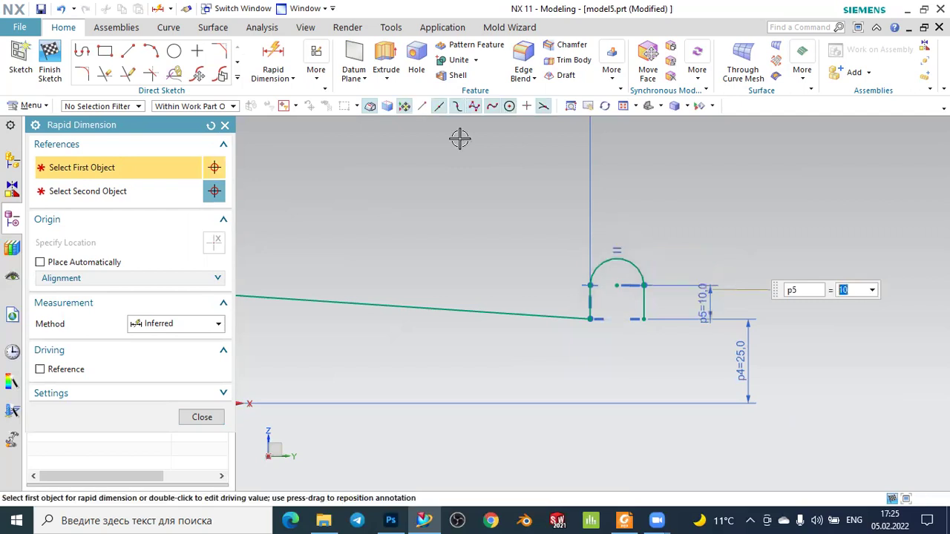
key(ctrl+f)
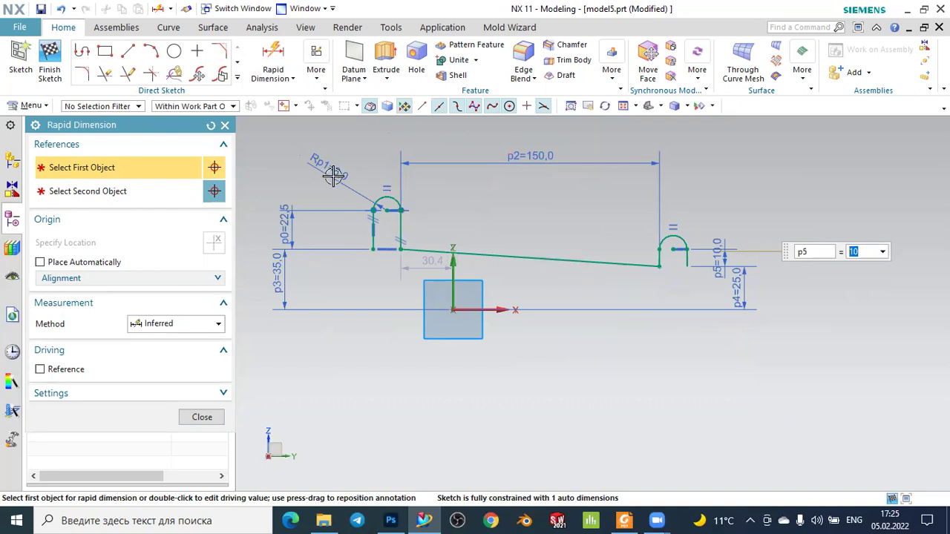
Locate the right arch 90 horizontally from the sketch origin
click(273, 64)
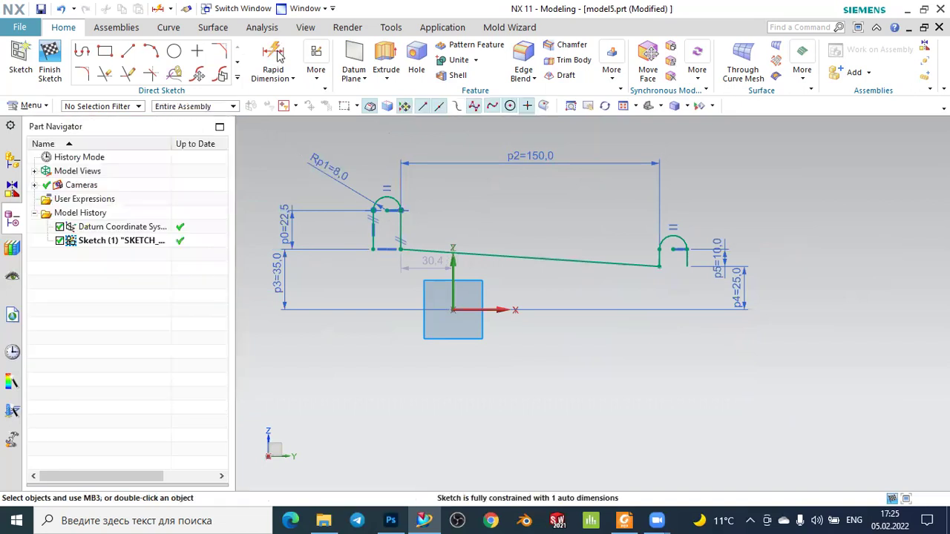
click(685, 266)
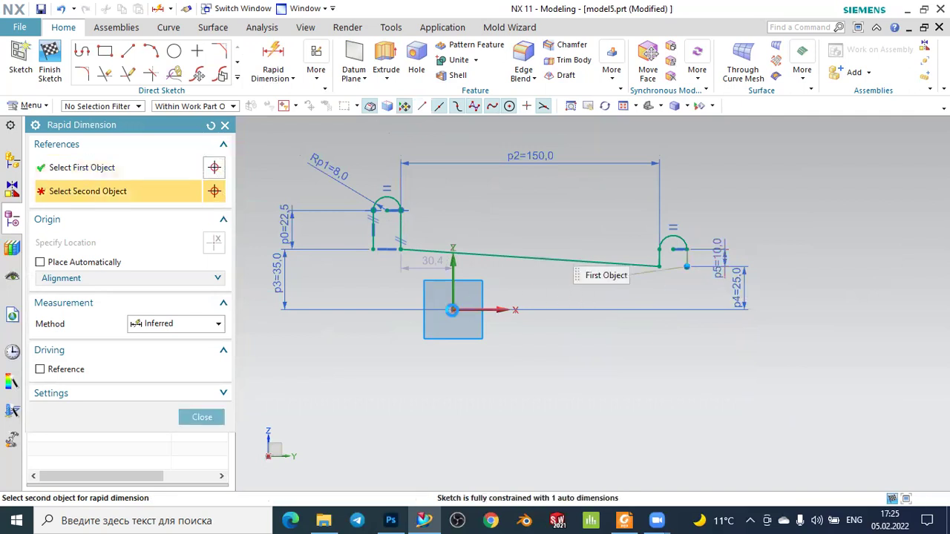
click(454, 311)
click(593, 358)
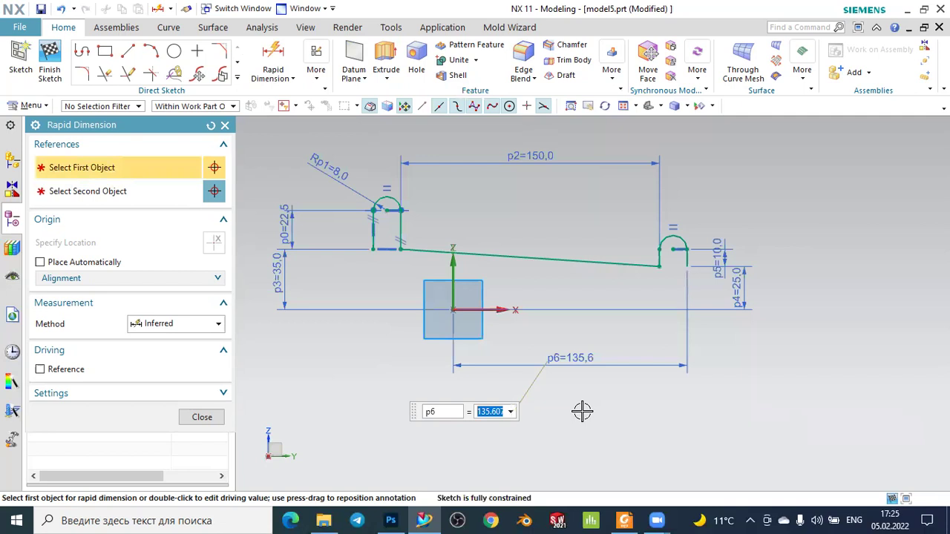
text(90)
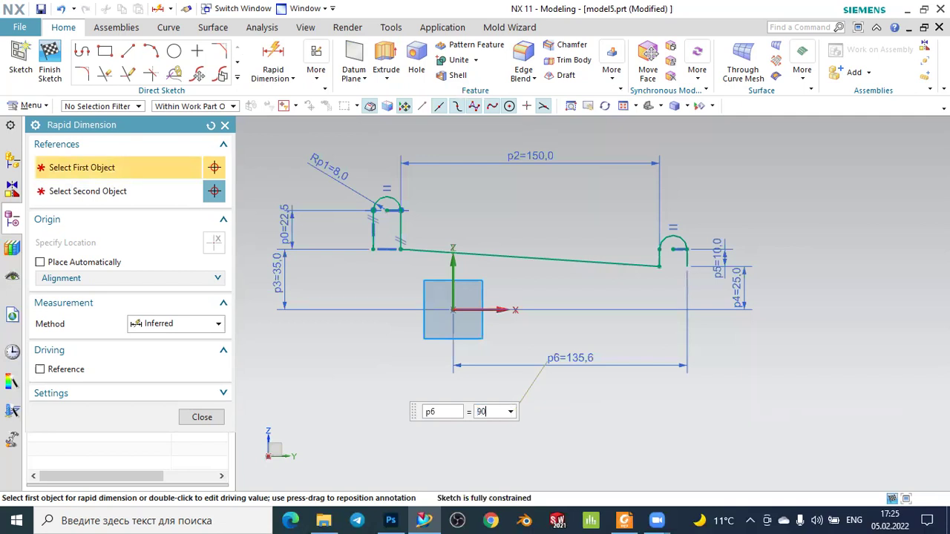
key(Return)
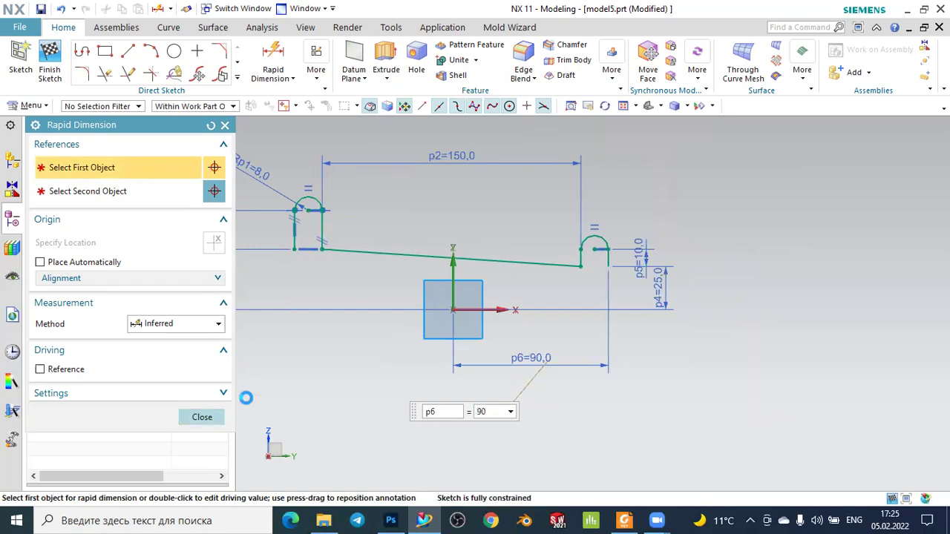
key(ctrl+q)
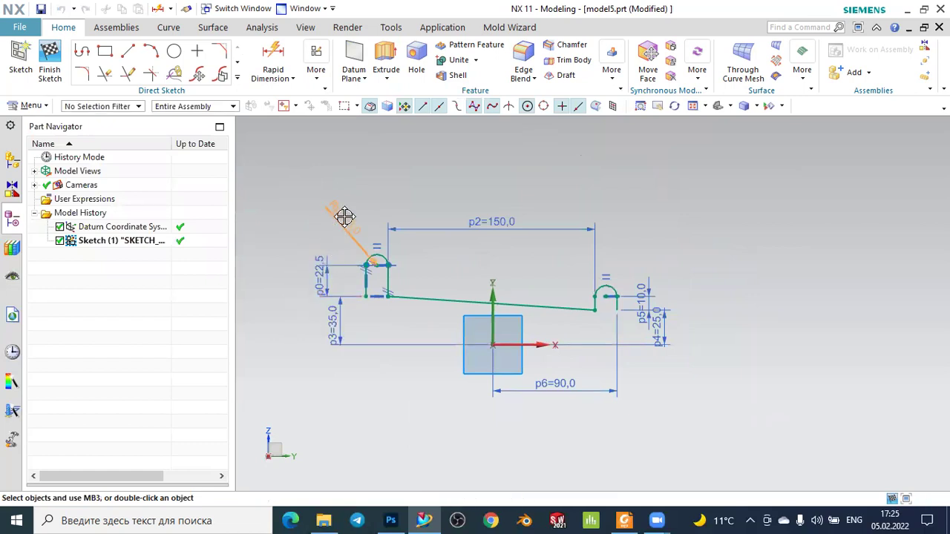
Zoom in and out to inspect the fully constrained profile sketch
scroll(686, 302, up, 1)
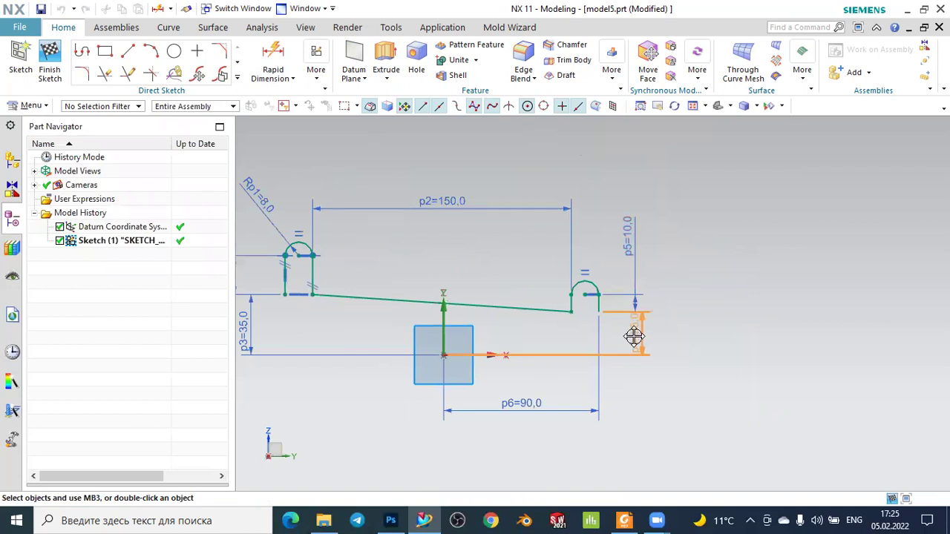
scroll(488, 266, down, 1)
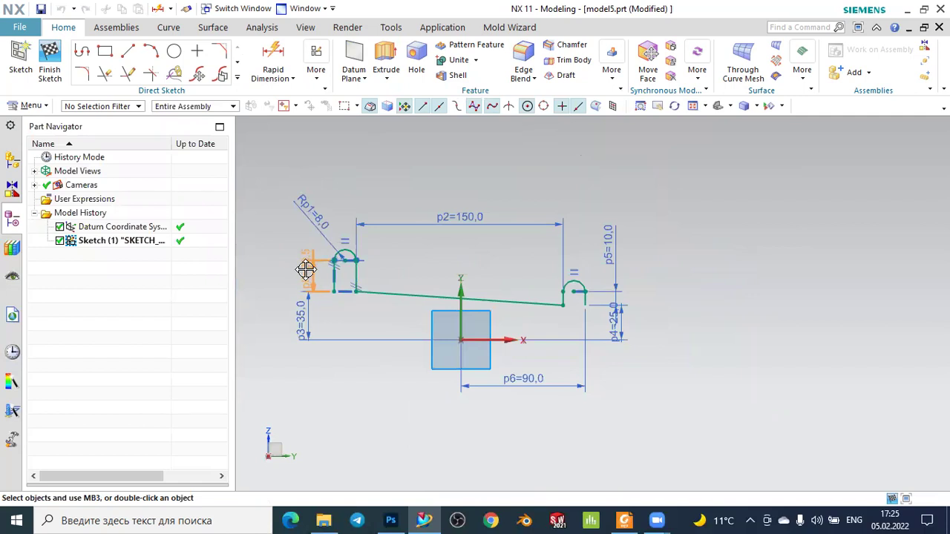
scroll(324, 215, up, 1)
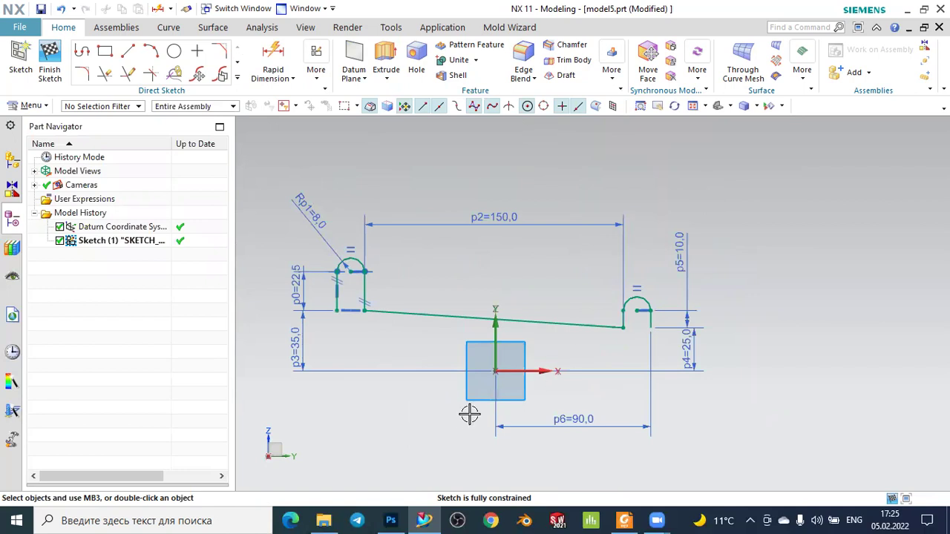
scroll(464, 418, up, 1)
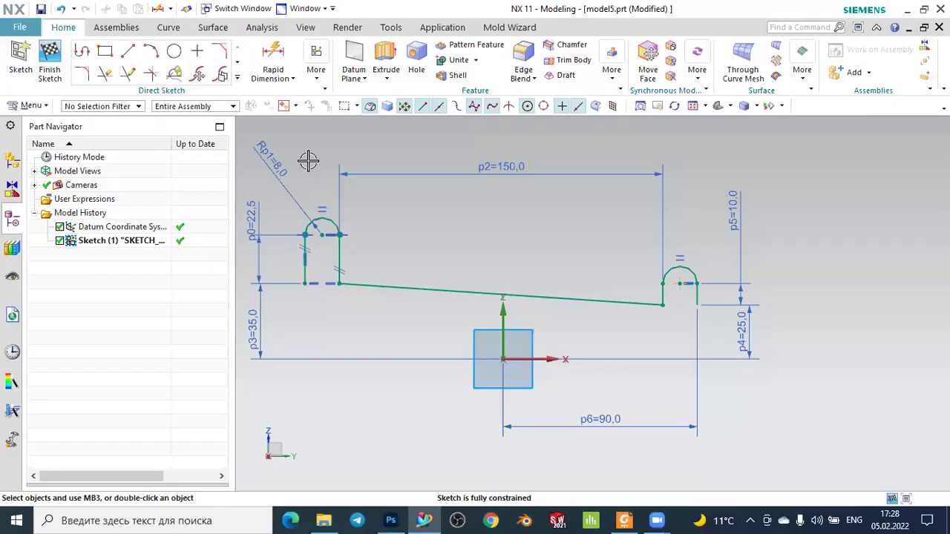
Finish the sketch, orbit to view the profile in 3D, and start a Revolve feature
click(49, 55)
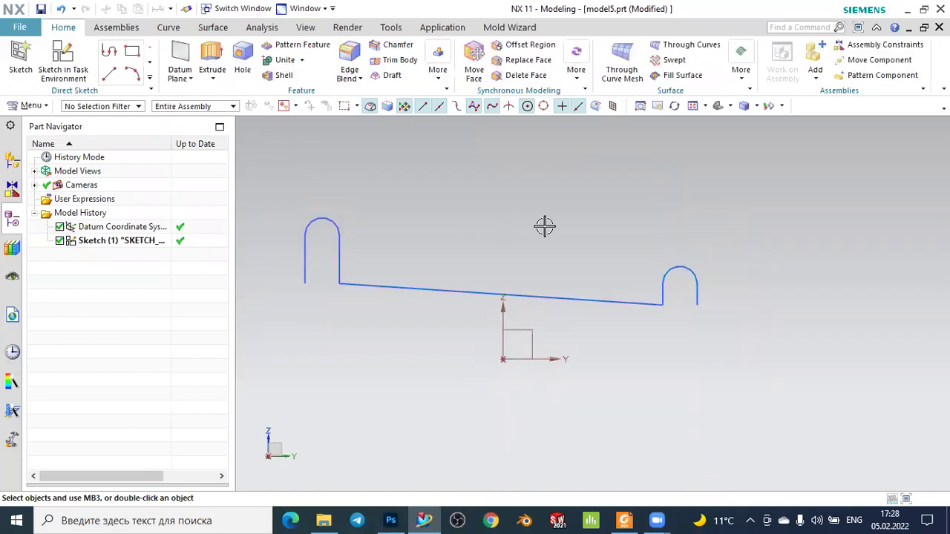
middle_drag(614, 222, 587, 228)
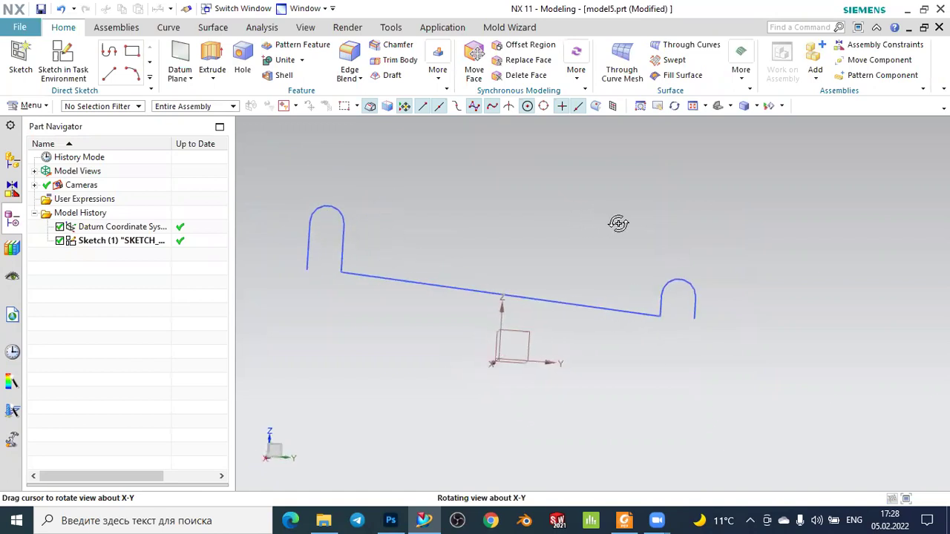
middle_drag(605, 214, 610, 213)
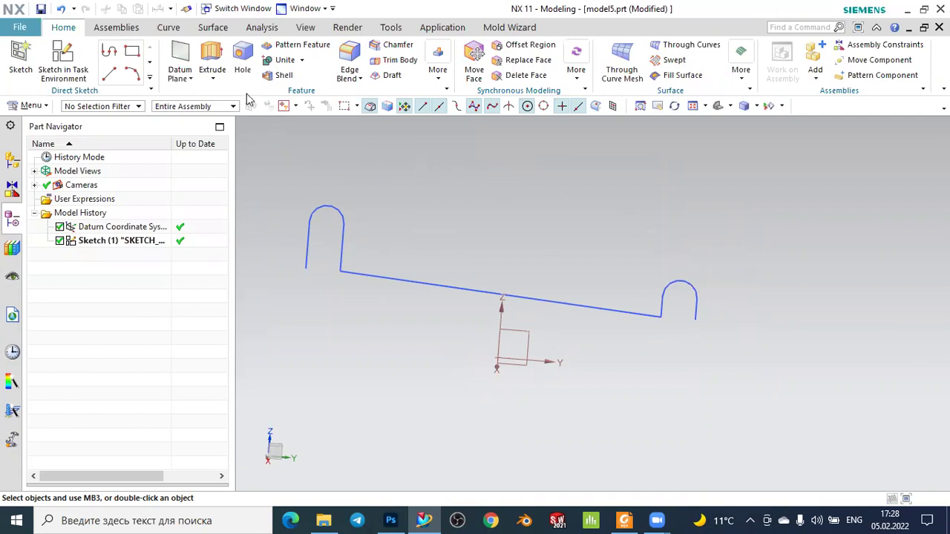
click(213, 79)
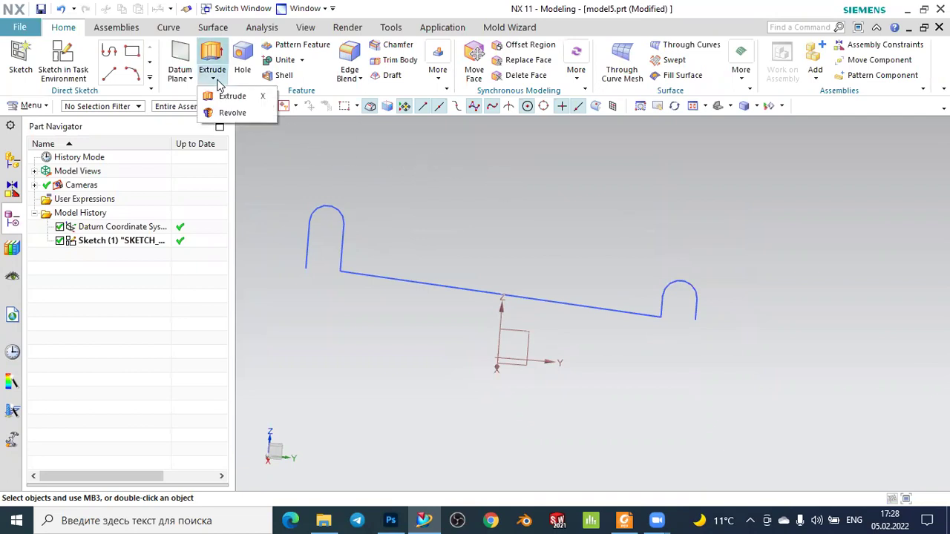
click(230, 113)
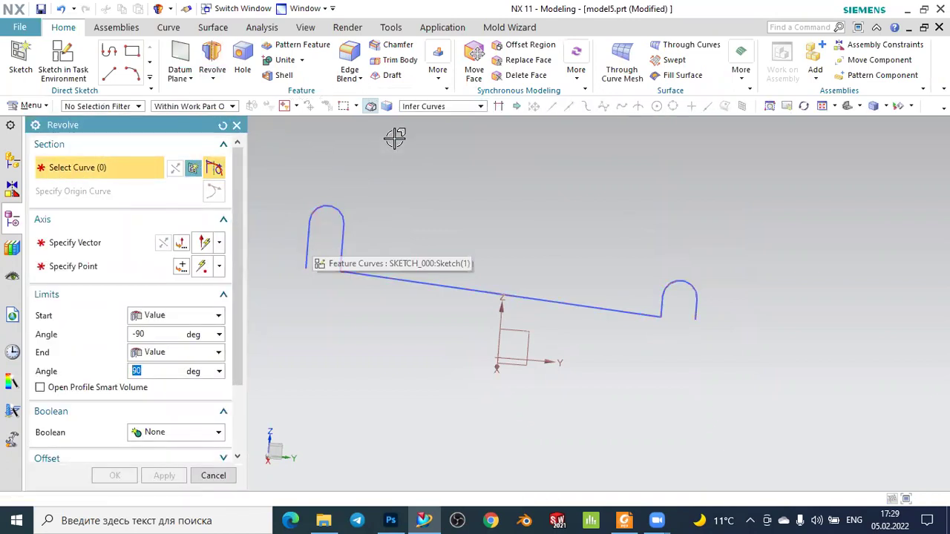
Select the whole sketch profile and use the reversed Y axis as the revolve axis
click(419, 108)
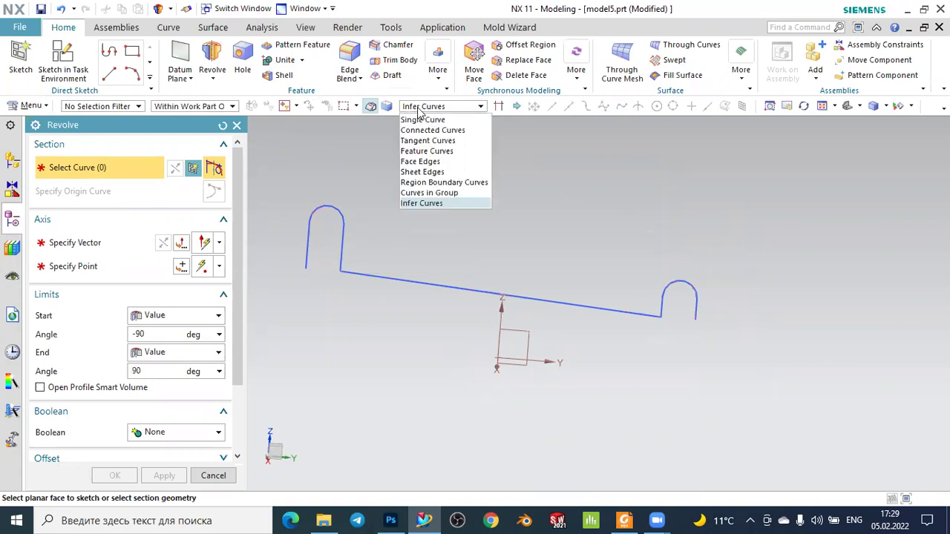
click(419, 108)
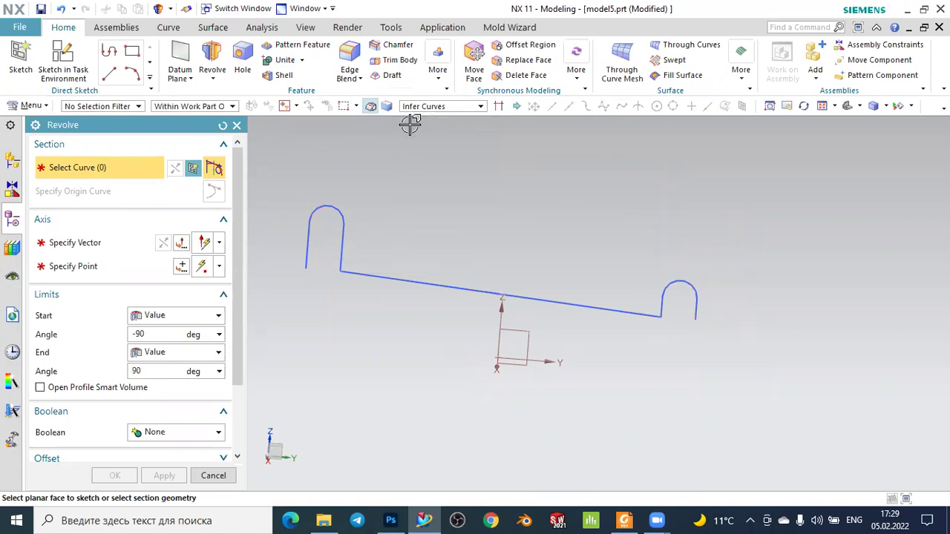
click(304, 238)
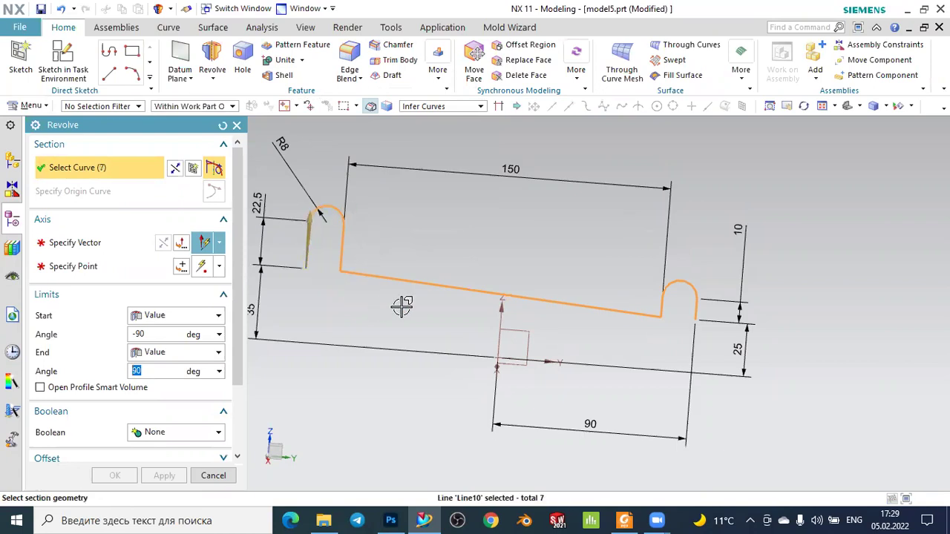
middle_drag(823, 304, 784, 317)
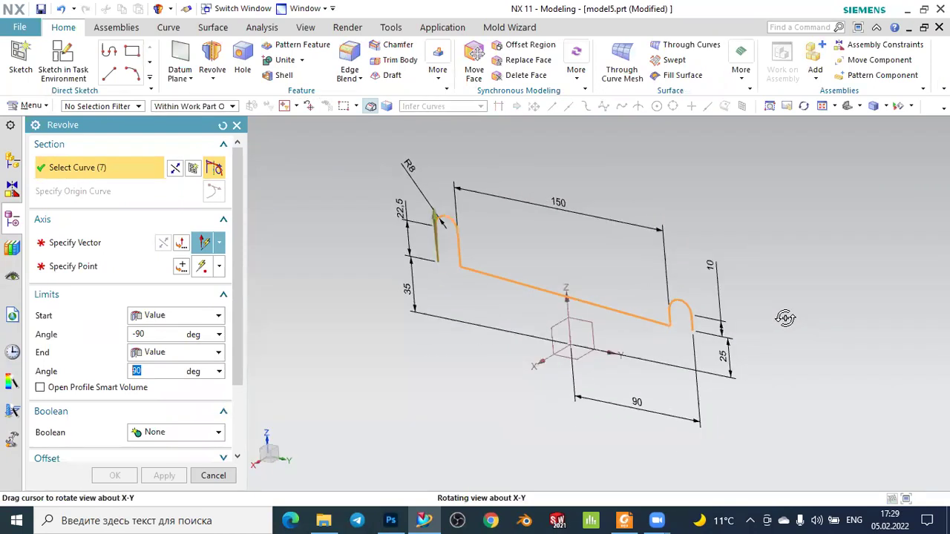
click(90, 246)
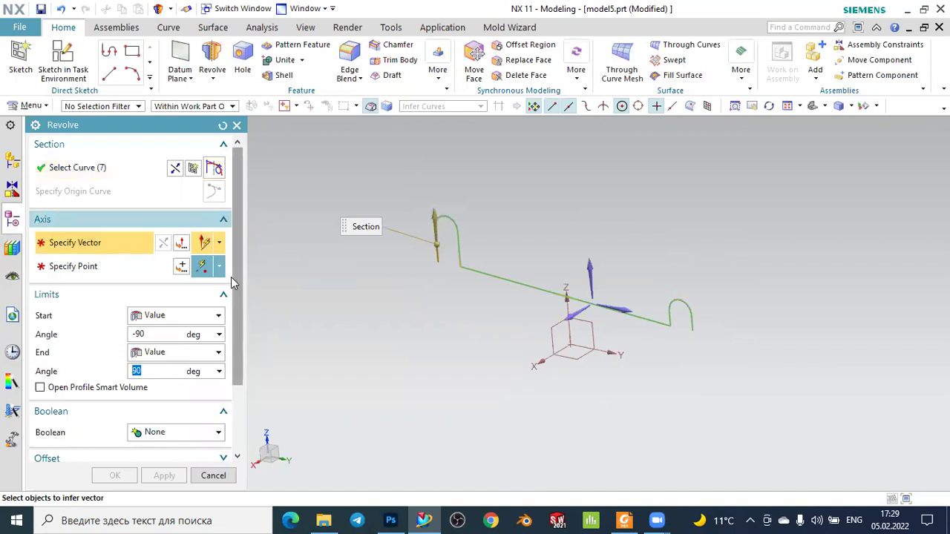
scroll(616, 345, up, 2)
click(591, 354)
scroll(591, 342, down, 2)
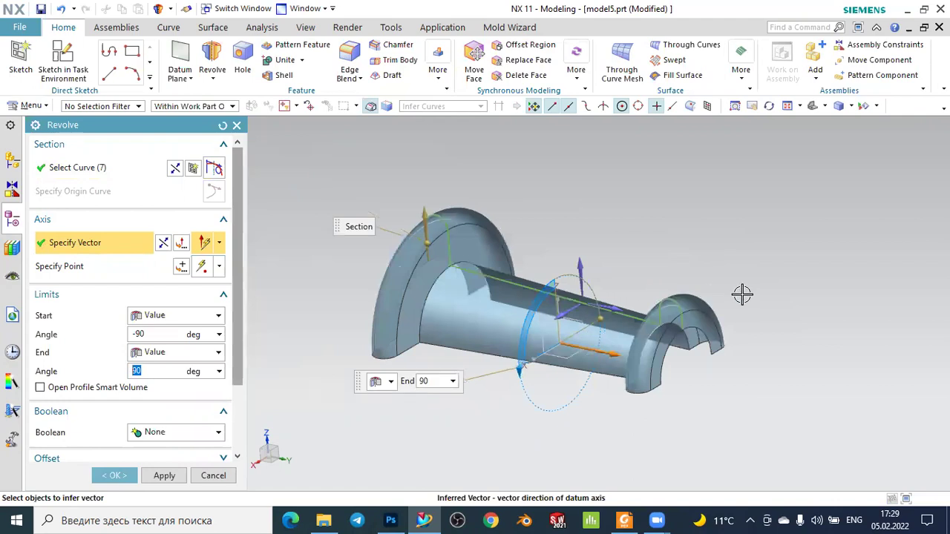
mouse_move(743, 294)
middle_down()
mouse_move(704, 260)
mouse_move(706, 235)
mouse_move(702, 282)
mouse_move(797, 294)
mouse_move(753, 302)
middle_up()
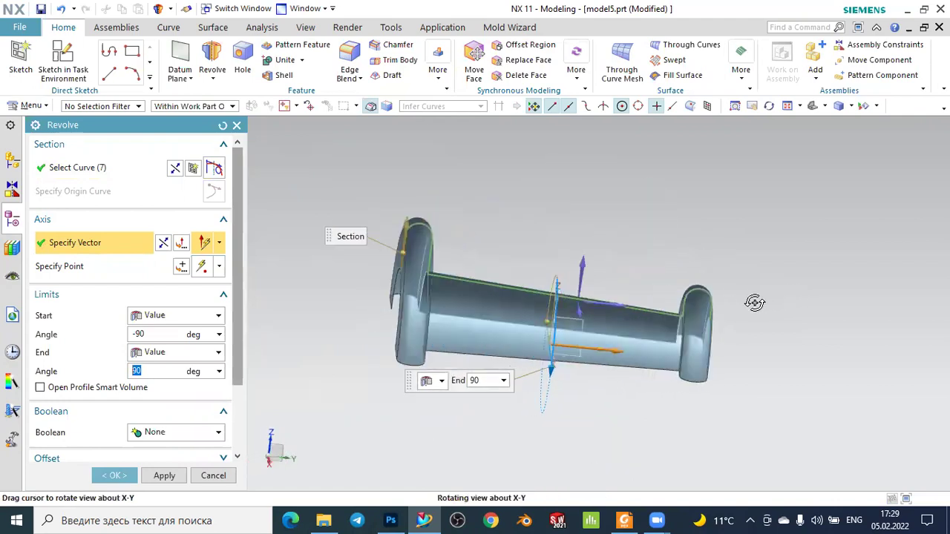
click(163, 243)
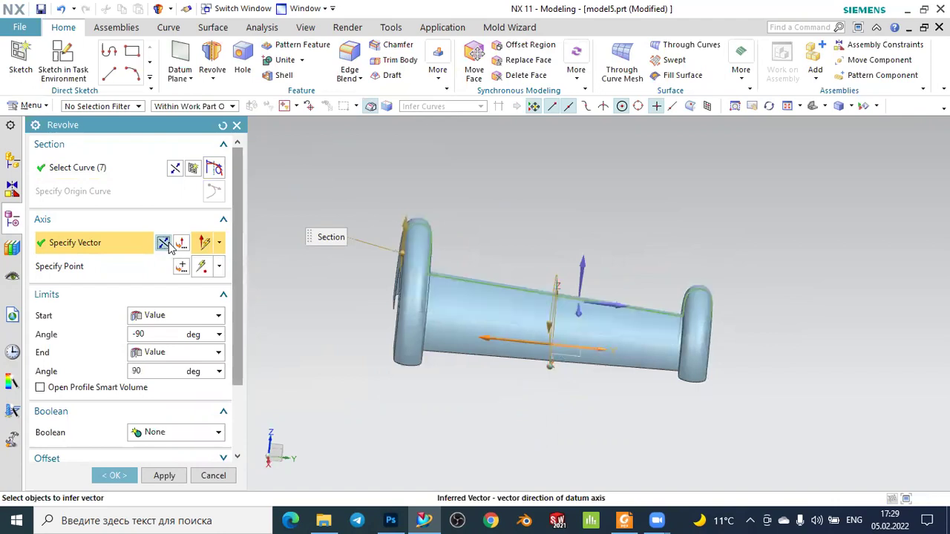
mouse_move(725, 233)
middle_down()
mouse_move(689, 225)
mouse_move(663, 201)
mouse_move(665, 230)
mouse_move(713, 225)
middle_up()
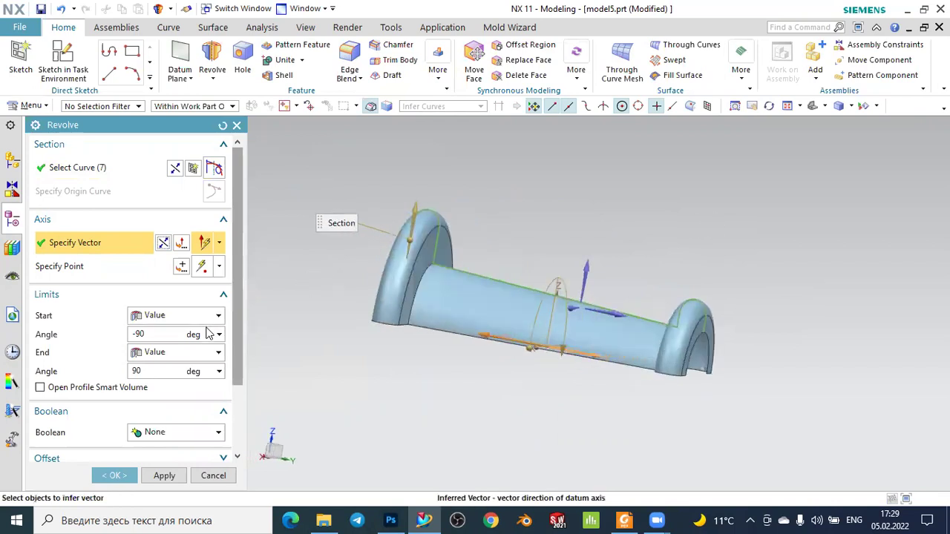
Keep limits of -90° to 90°, set Body Type to Sheet, and create the revolve
click(154, 333)
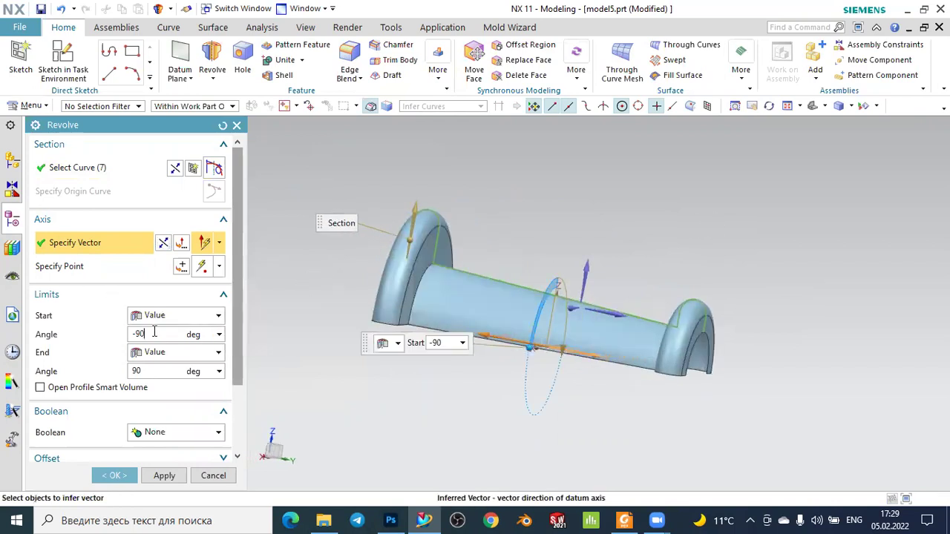
click(159, 371)
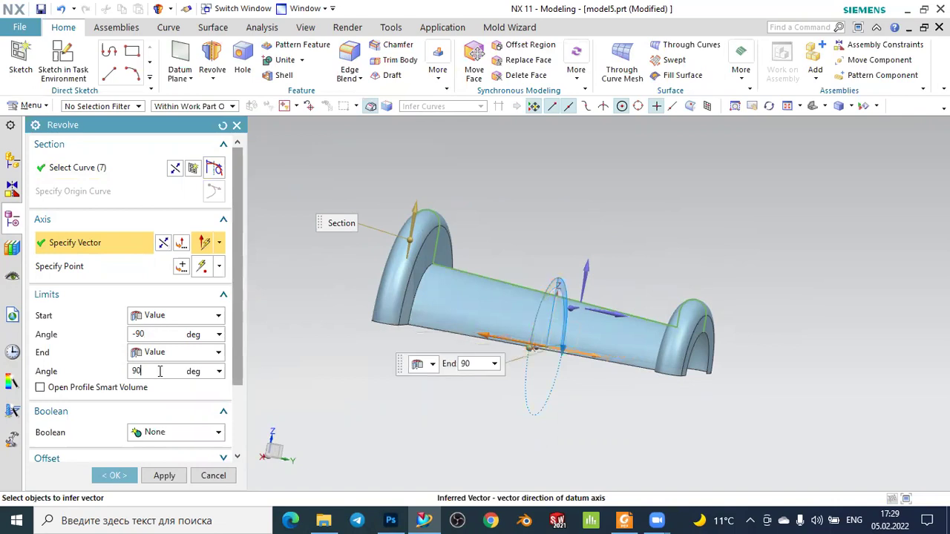
mouse_move(670, 267)
middle_down()
mouse_move(603, 265)
mouse_move(622, 273)
middle_up()
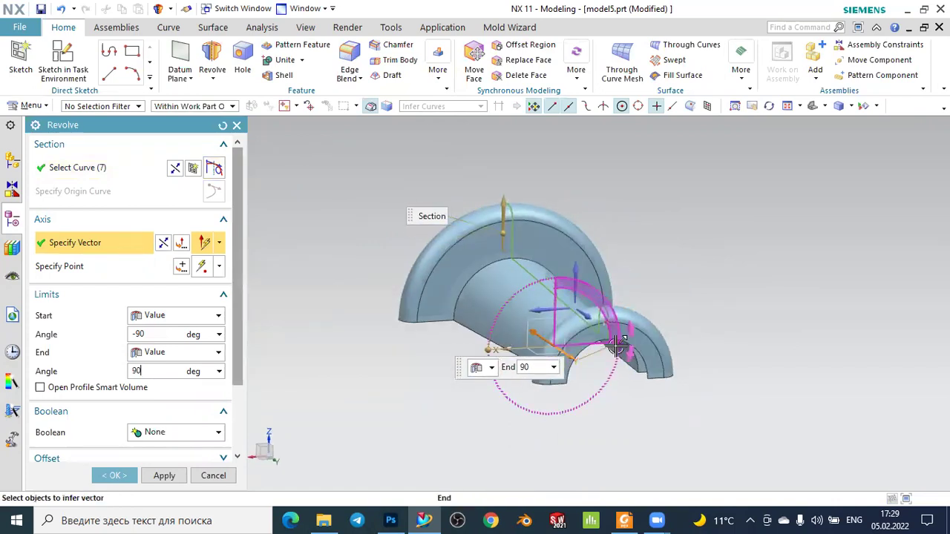
mouse_move(693, 269)
middle_down()
mouse_move(736, 259)
mouse_move(729, 242)
mouse_move(706, 269)
middle_up()
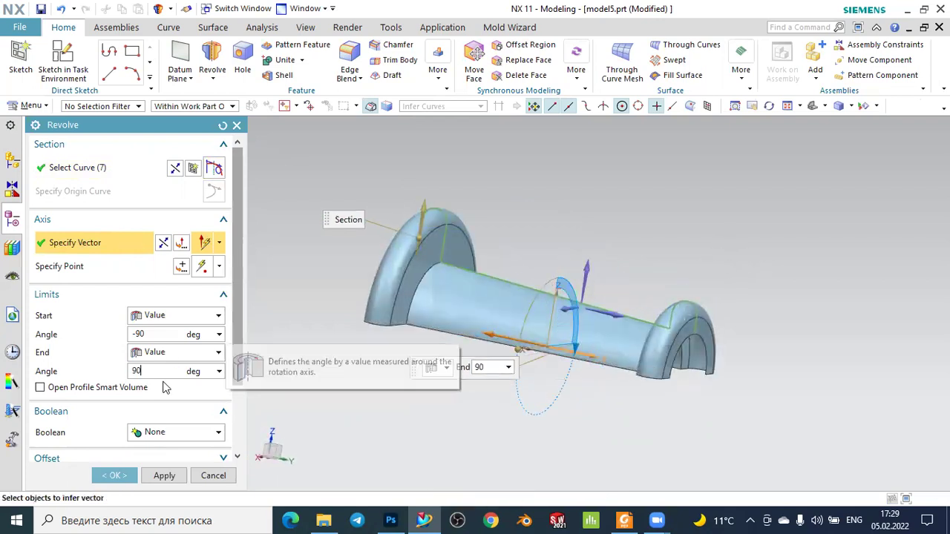
scroll(159, 396, down, 3)
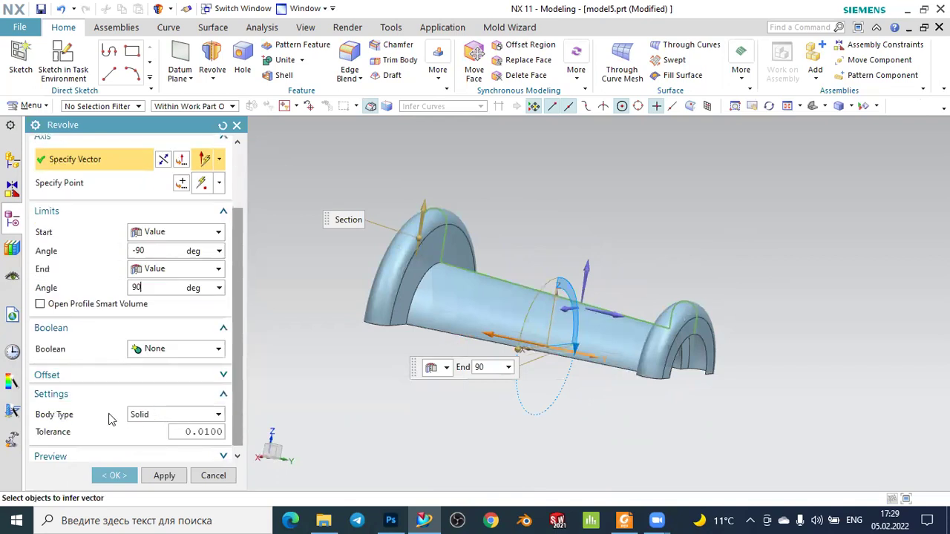
click(171, 417)
click(147, 439)
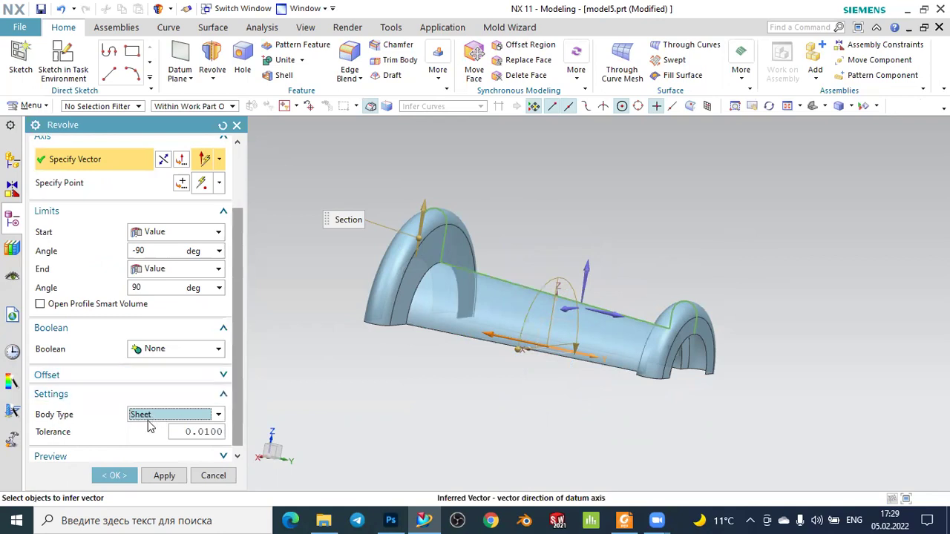
click(117, 476)
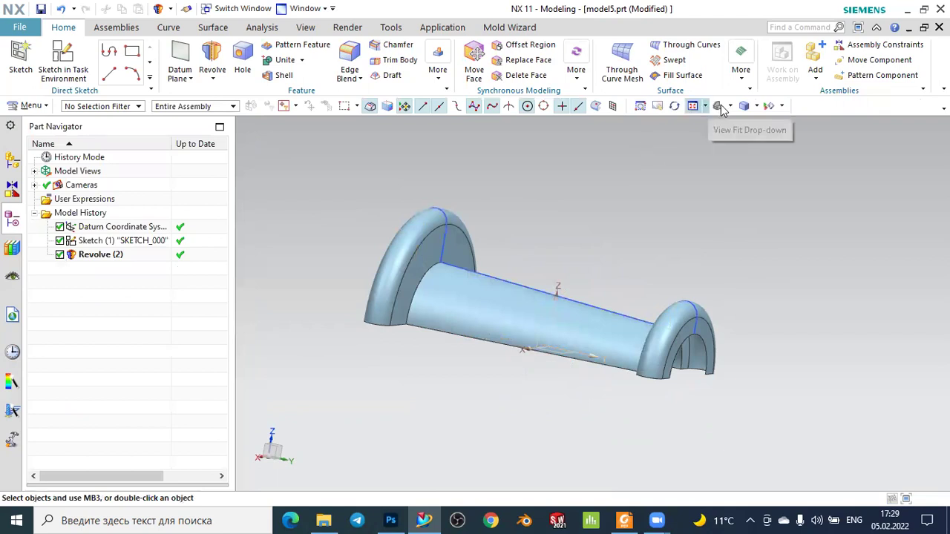
Select the revolved half tube and double-click Revolve (2) to edit its -90° to 90° limits
mouse_move(593, 208)
middle_down()
mouse_move(648, 204)
mouse_move(621, 190)
mouse_move(545, 195)
middle_up()
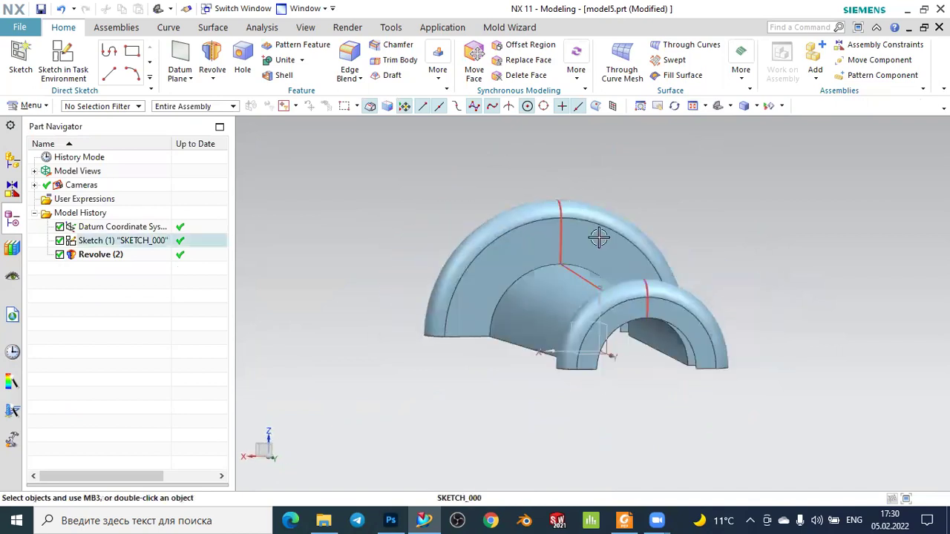
click(720, 364)
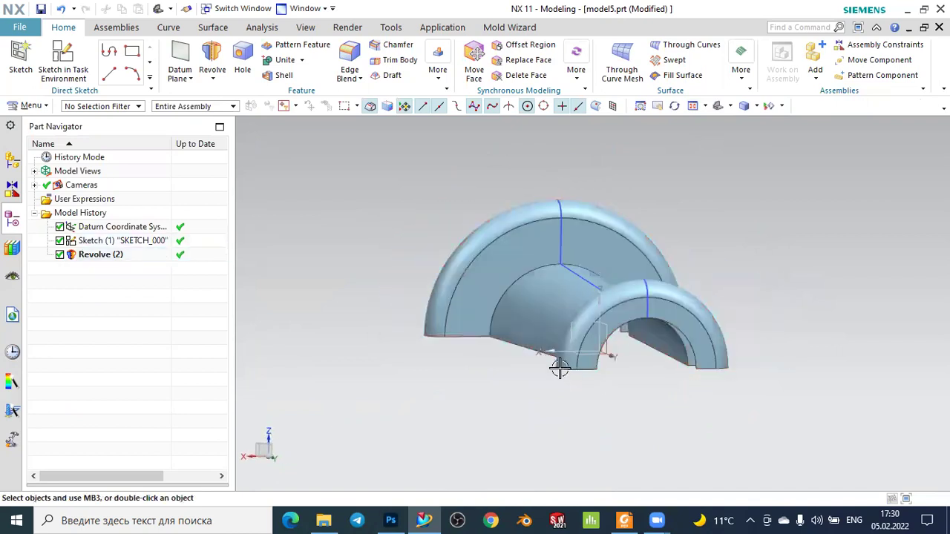
scroll(601, 297, down, 3)
mouse_move(675, 230)
middle_down()
mouse_move(712, 225)
mouse_move(715, 234)
middle_up()
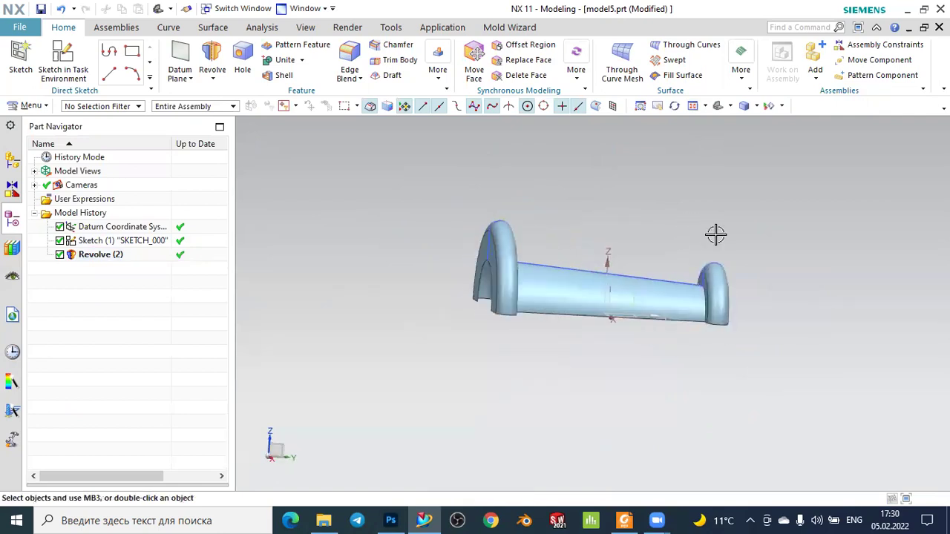
double_click(101, 254)
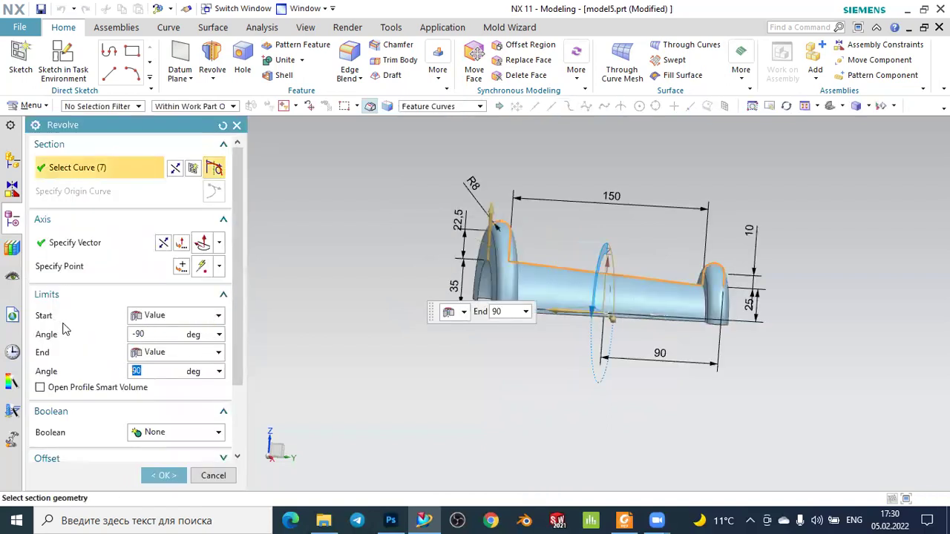
Change the Revolve (2) limits to 0° and 180°, then view the rebuilt half tube
click(158, 334)
text(0)
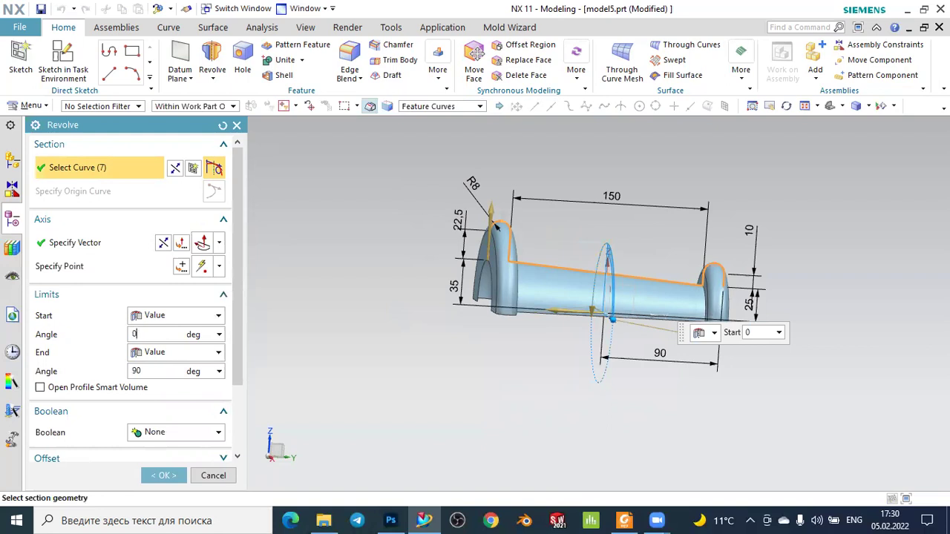
click(157, 371)
text(180)
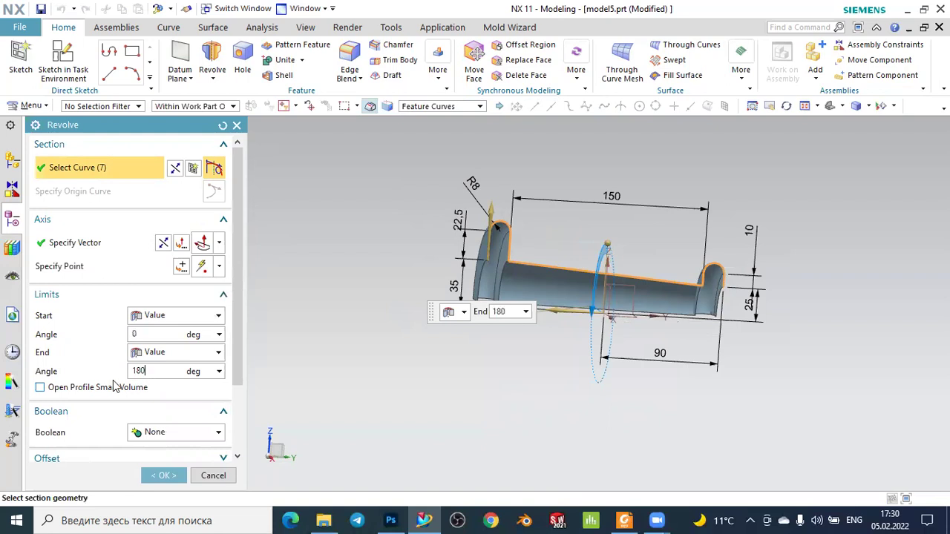
click(182, 476)
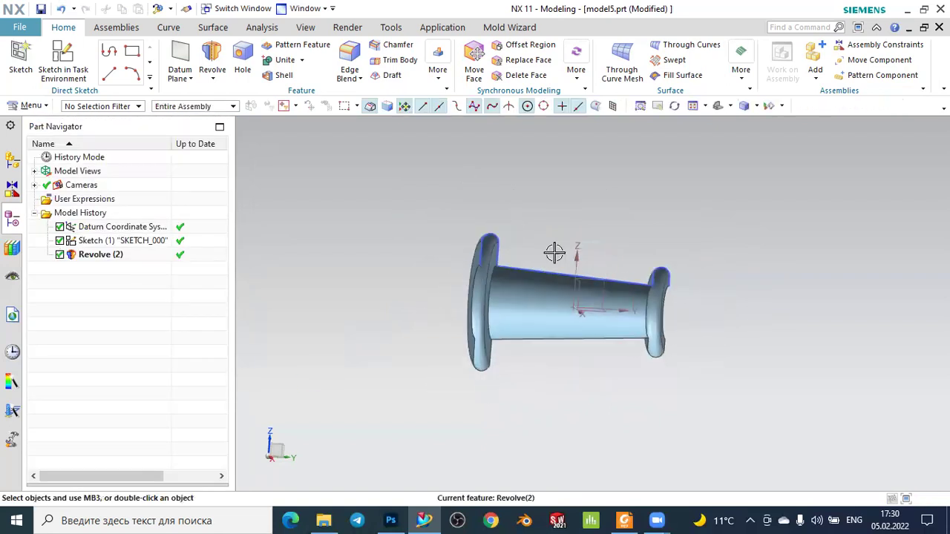
middle_drag(595, 233, 625, 265)
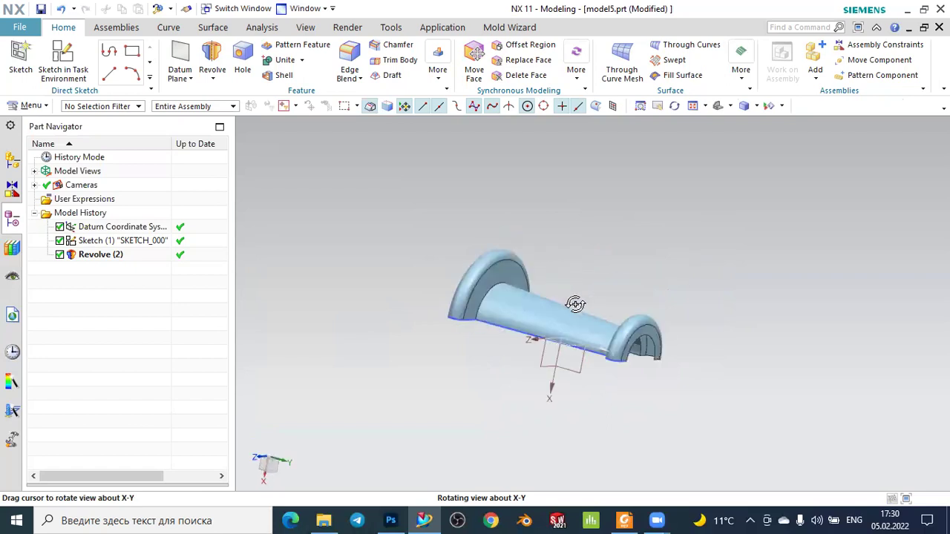
click(716, 105)
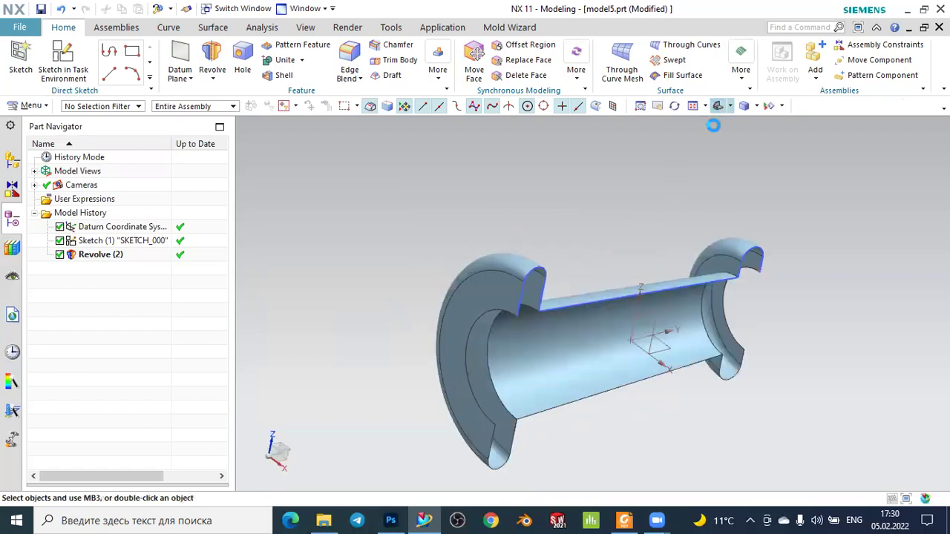
mouse_move(772, 229)
middle_down()
mouse_move(730, 294)
mouse_move(746, 293)
mouse_move(712, 289)
middle_up()
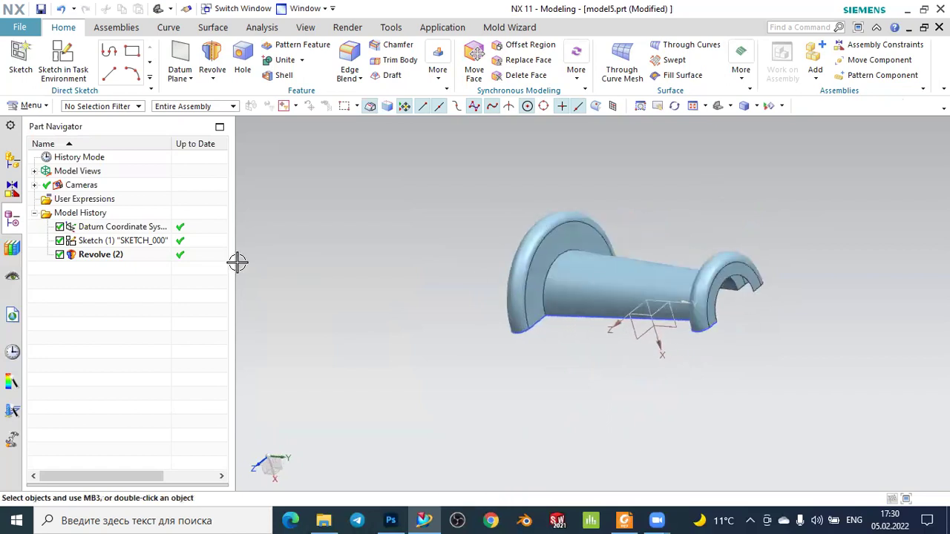
mouse_move(362, 254)
middle_down()
mouse_move(389, 251)
mouse_move(390, 227)
mouse_move(390, 245)
middle_up()
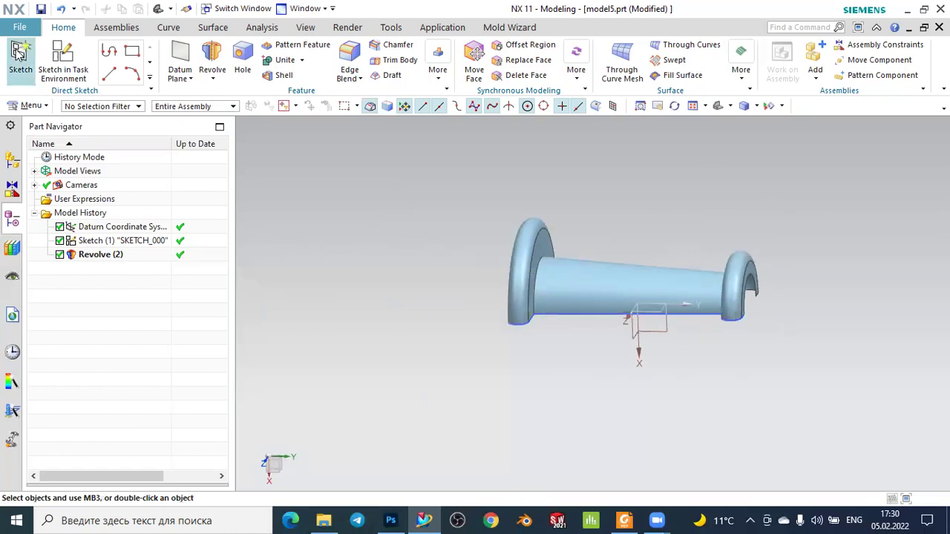
Create a datum plane offset 65 mm from the datum CSYS base plane
click(178, 59)
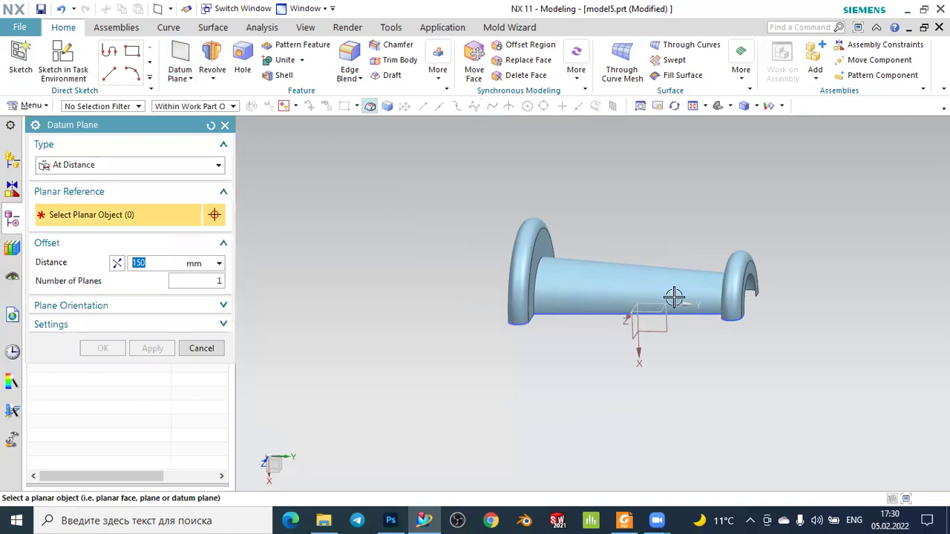
scroll(674, 297, up, 1)
scroll(675, 297, up, 1)
click(621, 319)
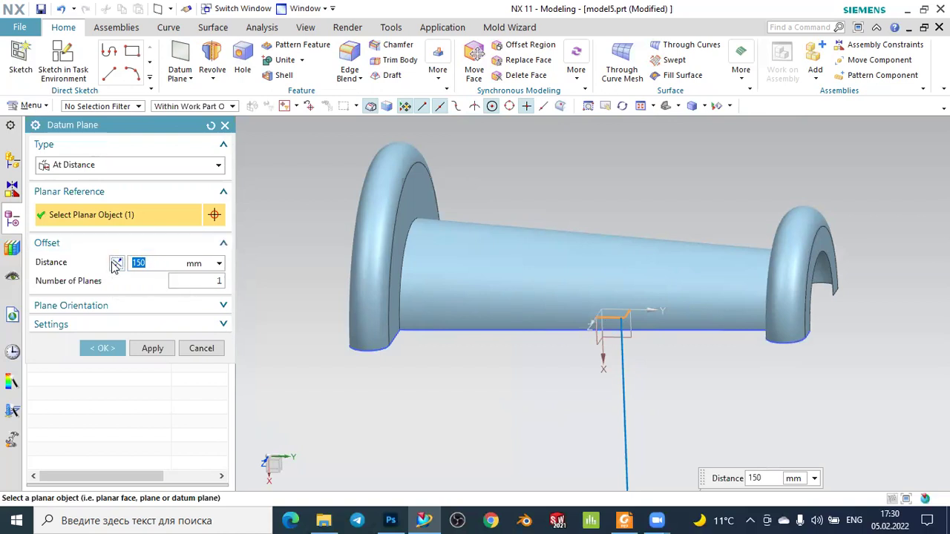
scroll(453, 288, down, 2)
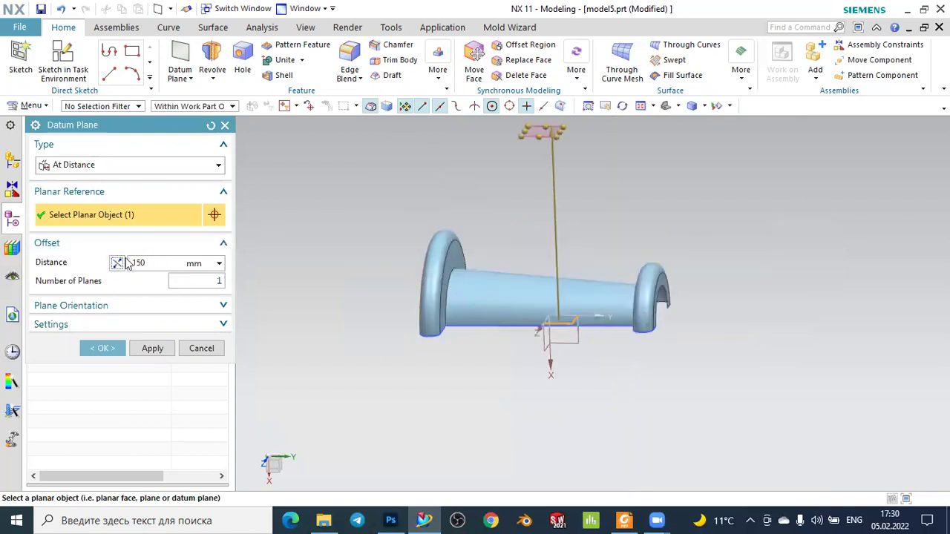
text(65)
key(Return)
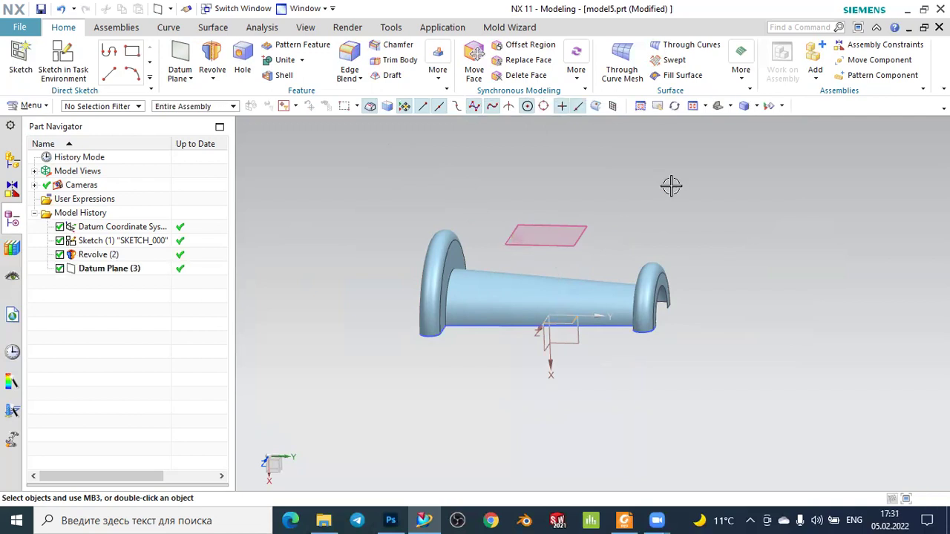
mouse_move(645, 198)
middle_down()
mouse_move(651, 210)
mouse_move(653, 186)
mouse_move(651, 205)
middle_up()
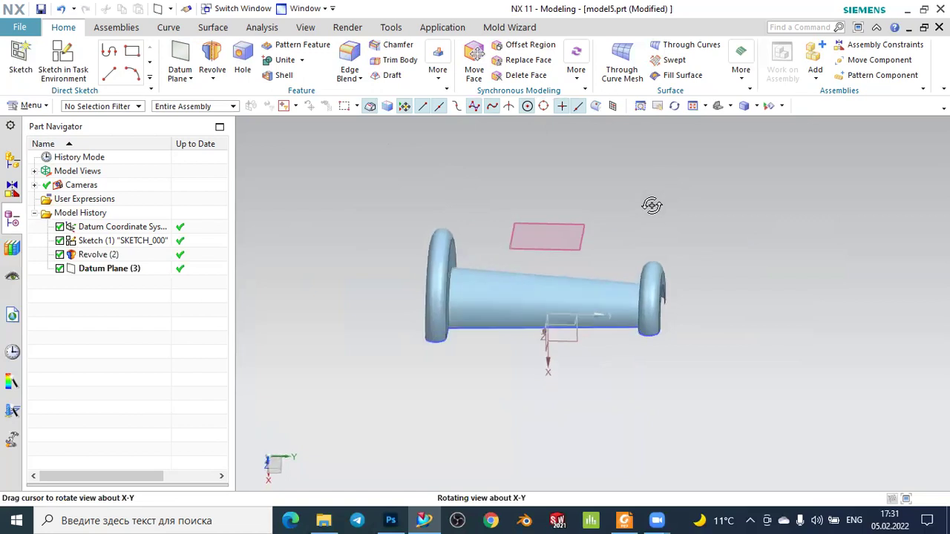
Start Sketch (4) on the 65 mm datum plane and draw a rectangle over the tube's middle
click(21, 55)
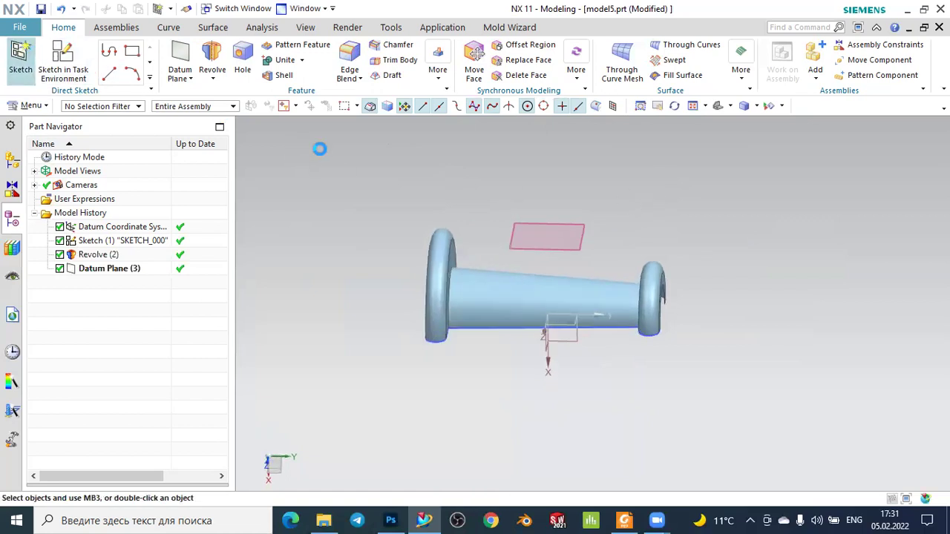
click(564, 224)
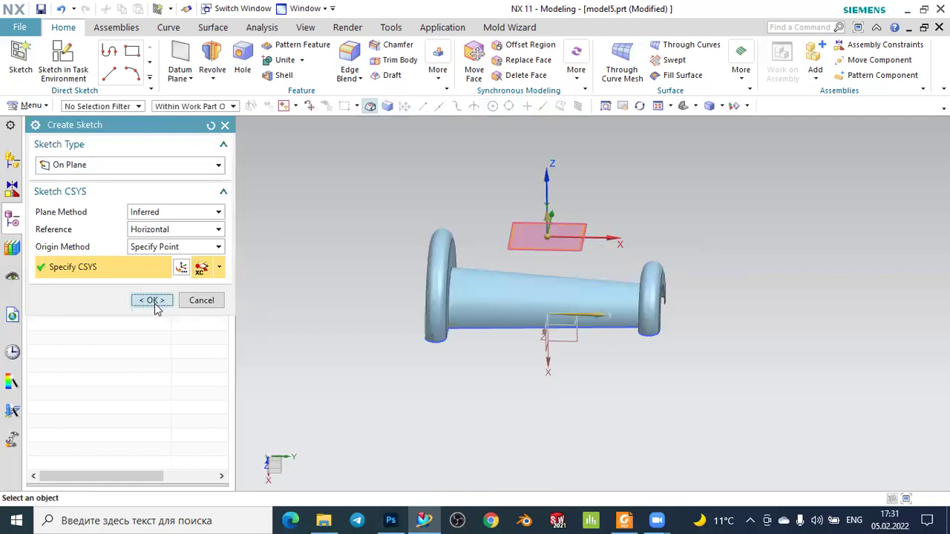
click(152, 299)
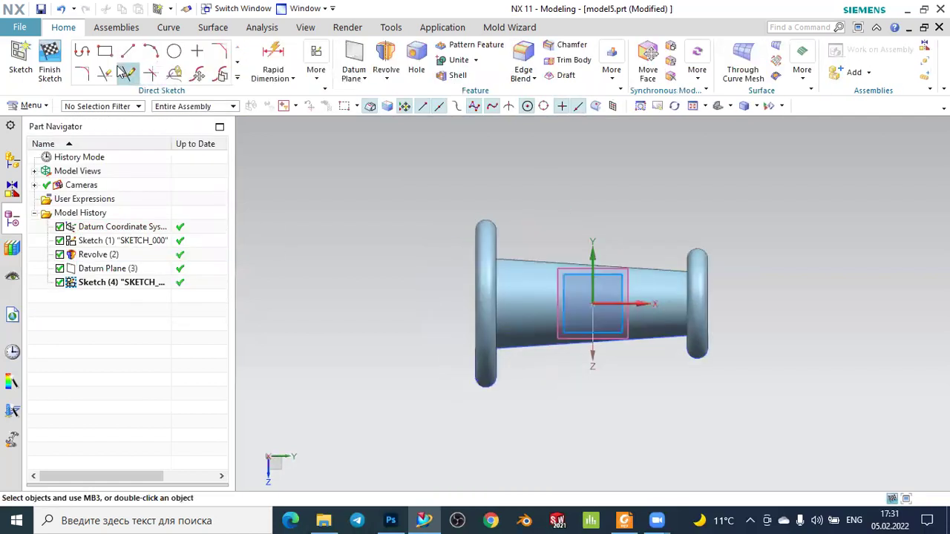
click(105, 52)
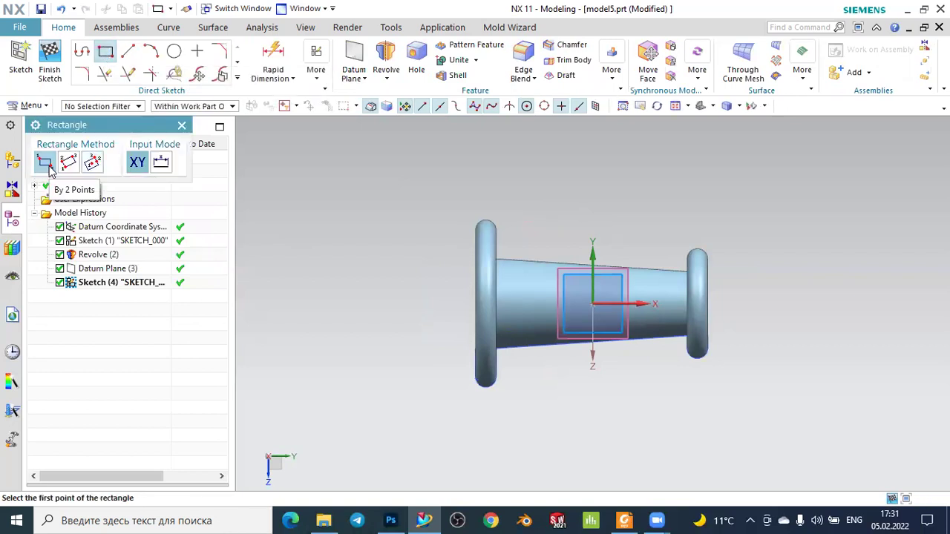
scroll(645, 297, up, 2)
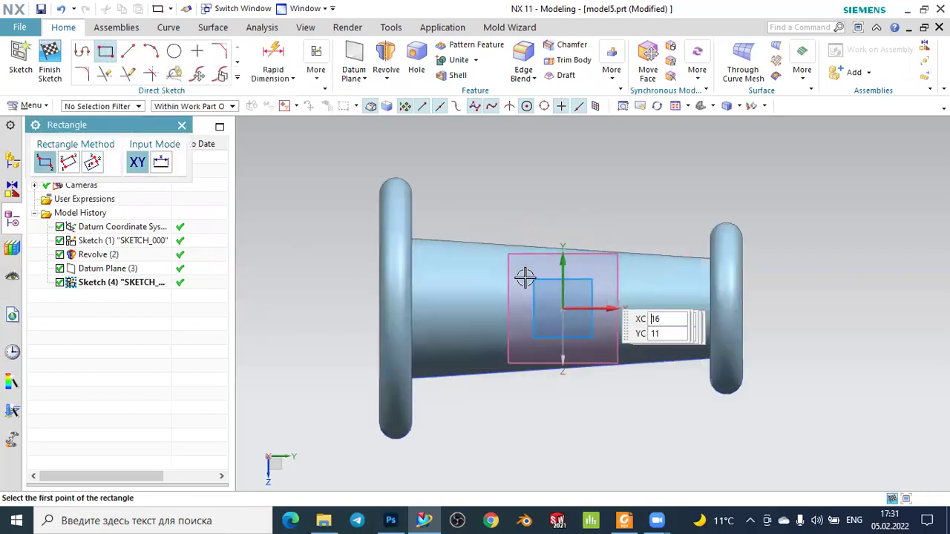
click(486, 265)
click(636, 334)
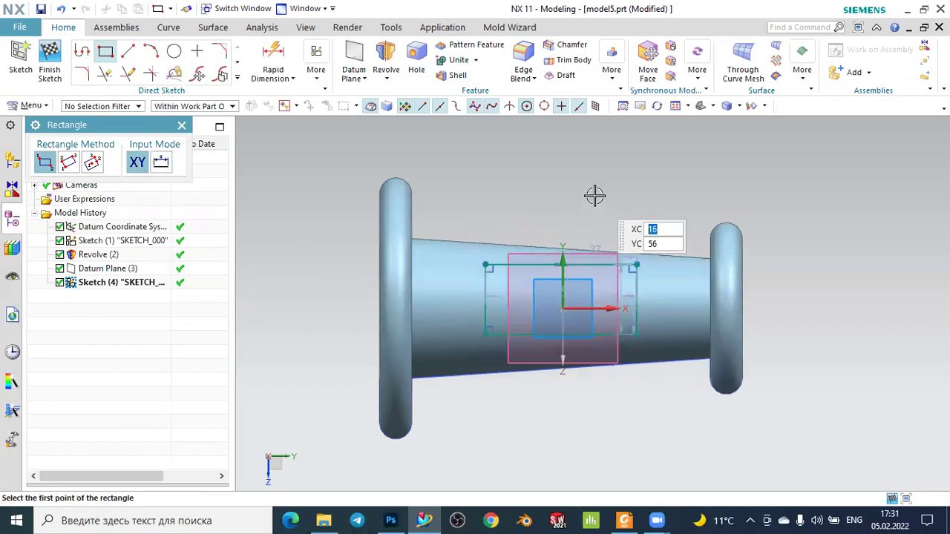
key(Escape)
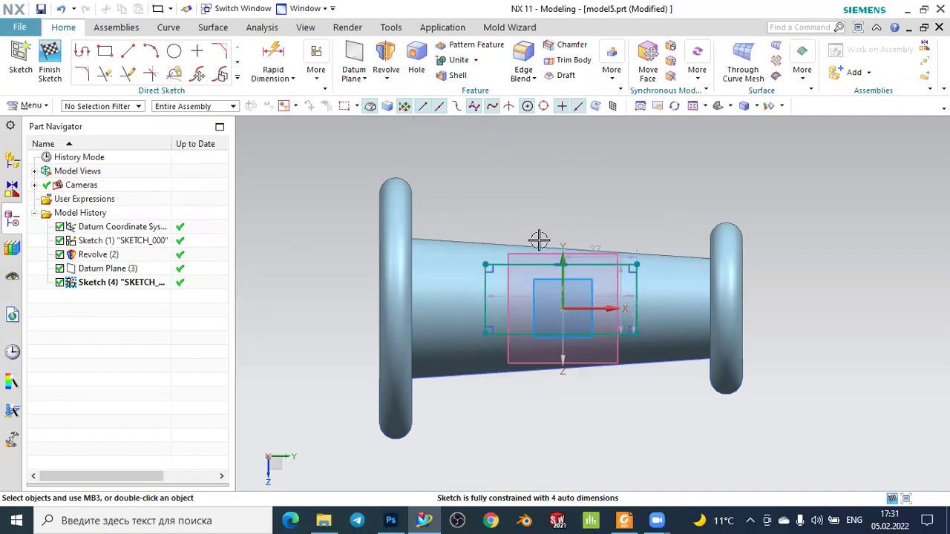
Make the left/right sides symmetric about the vertical axis and top/bottom about the horizontal axis
click(317, 81)
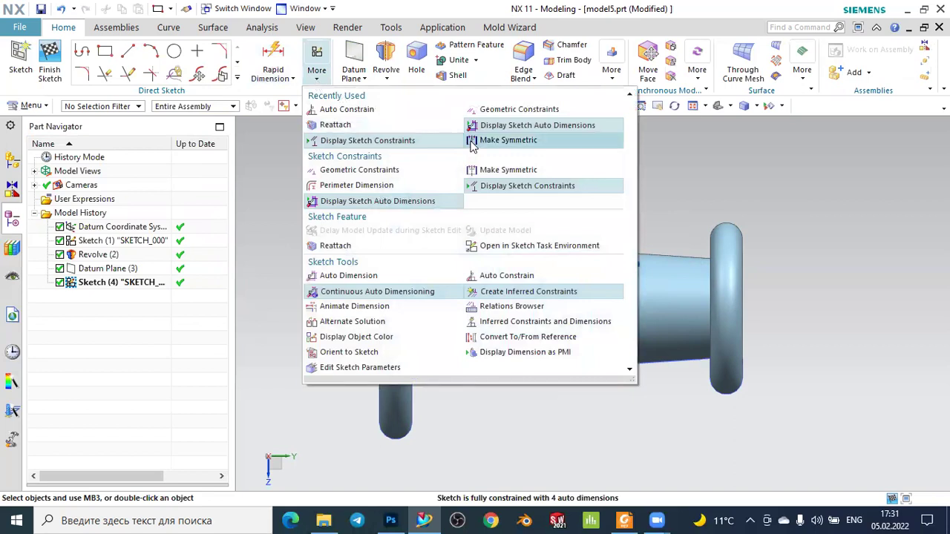
click(508, 140)
click(483, 277)
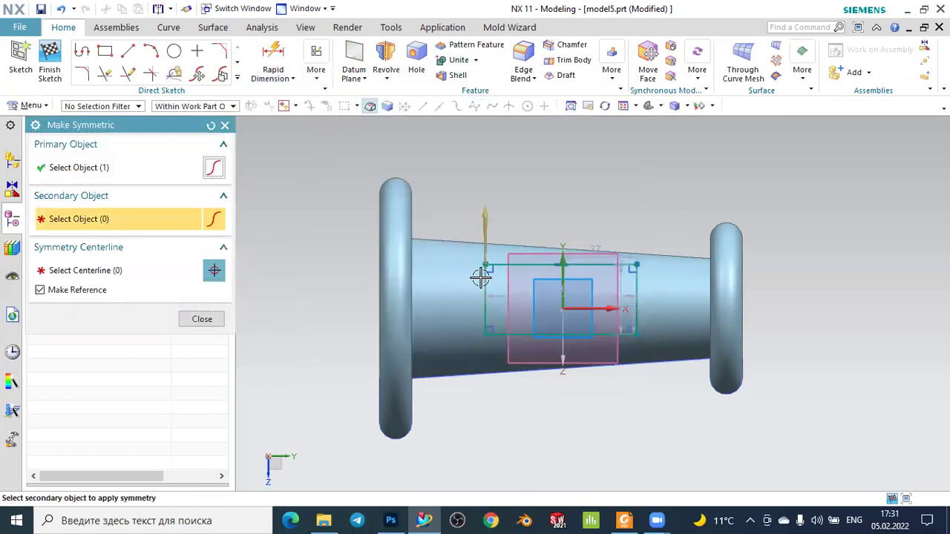
click(637, 278)
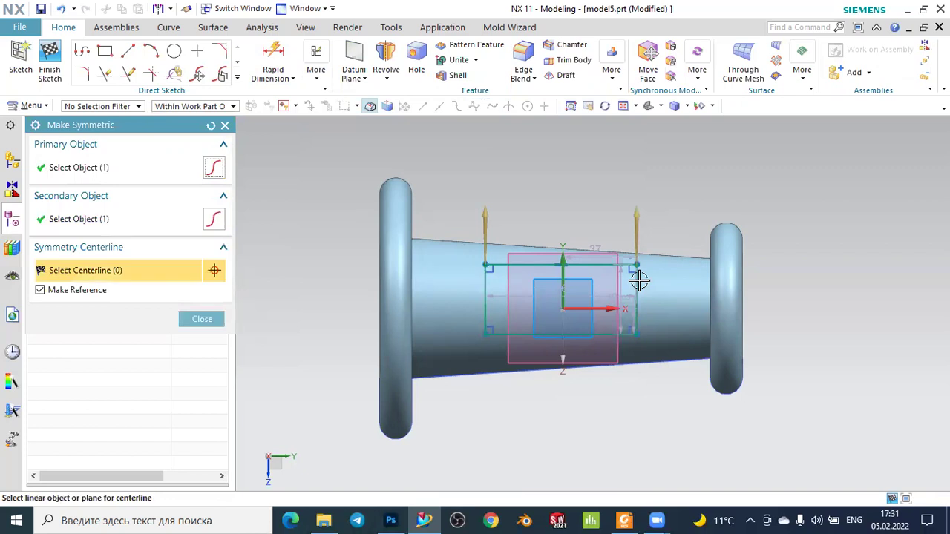
click(564, 272)
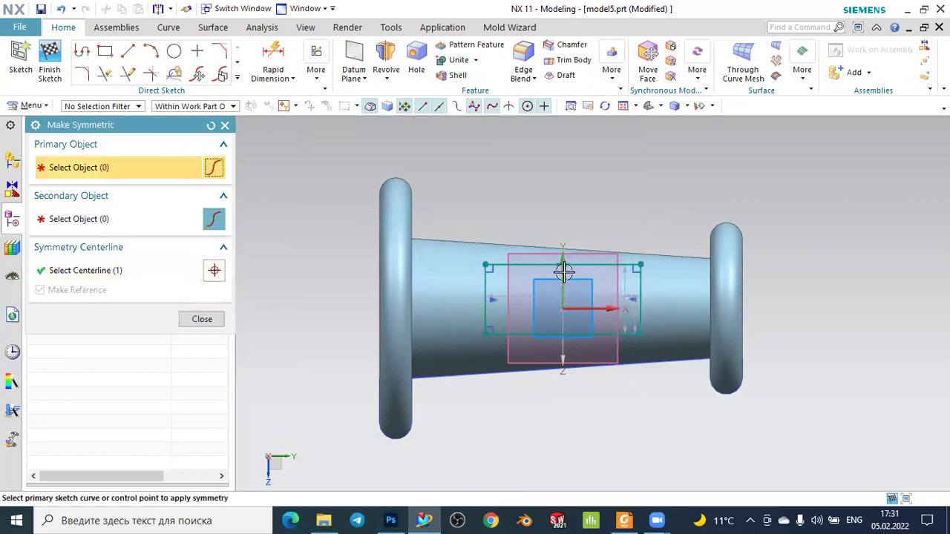
click(210, 126)
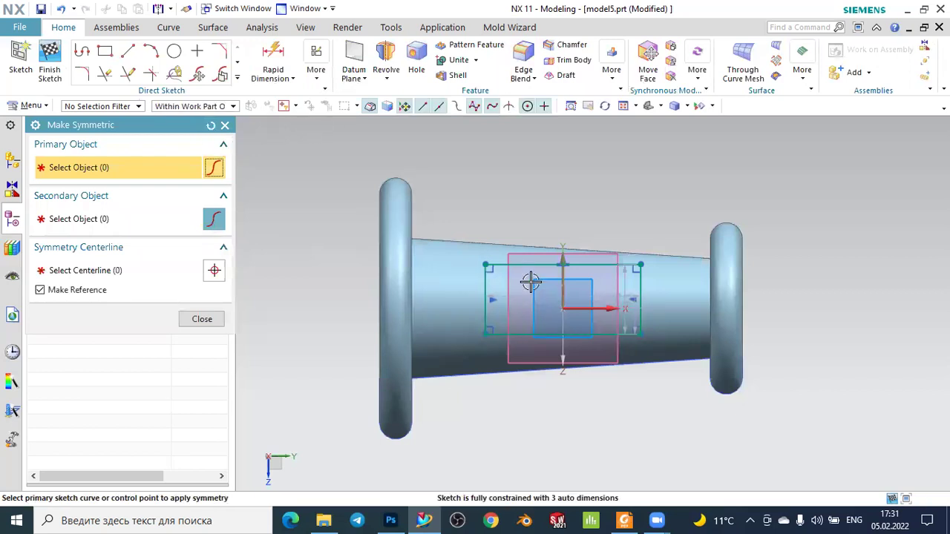
click(513, 266)
click(519, 333)
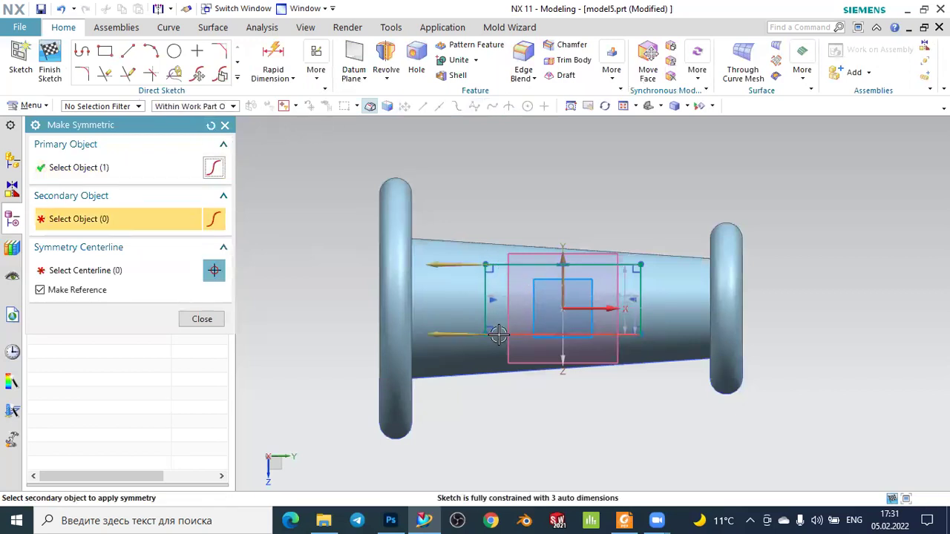
click(593, 308)
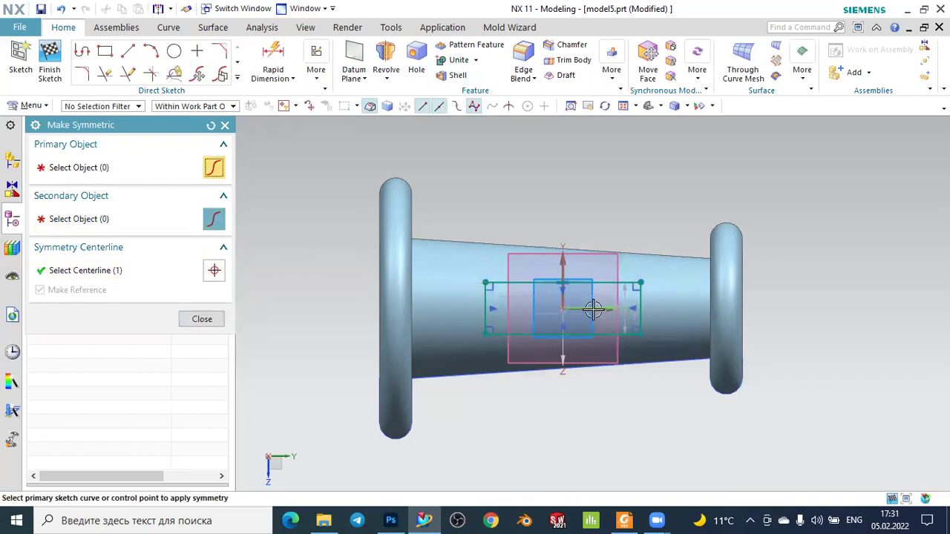
middle_click(591, 212)
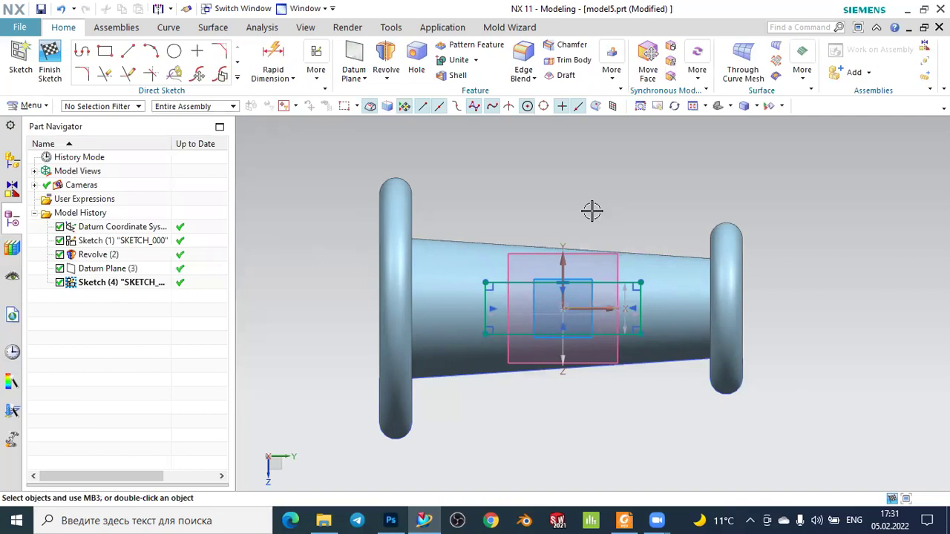
Dimension the rectangle 40 wide and 20 tall
key(d)
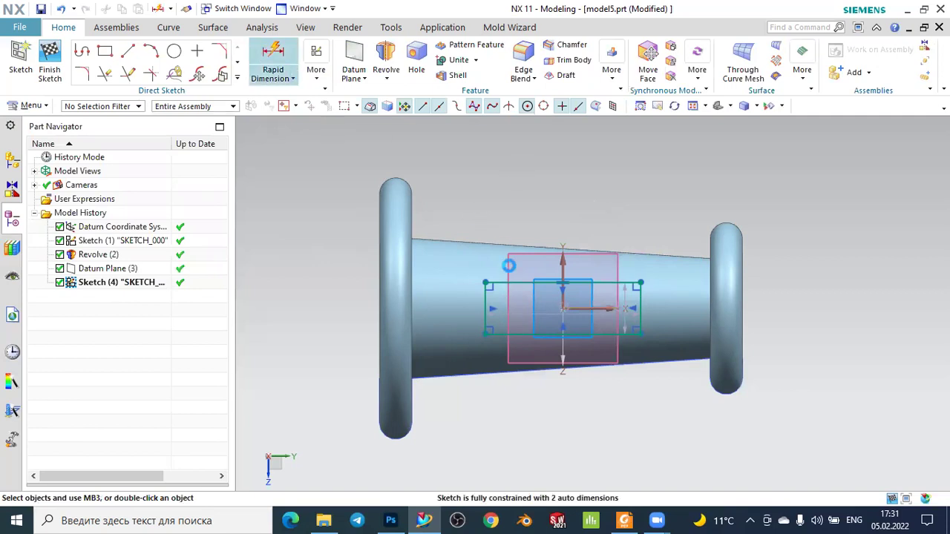
click(506, 259)
click(542, 177)
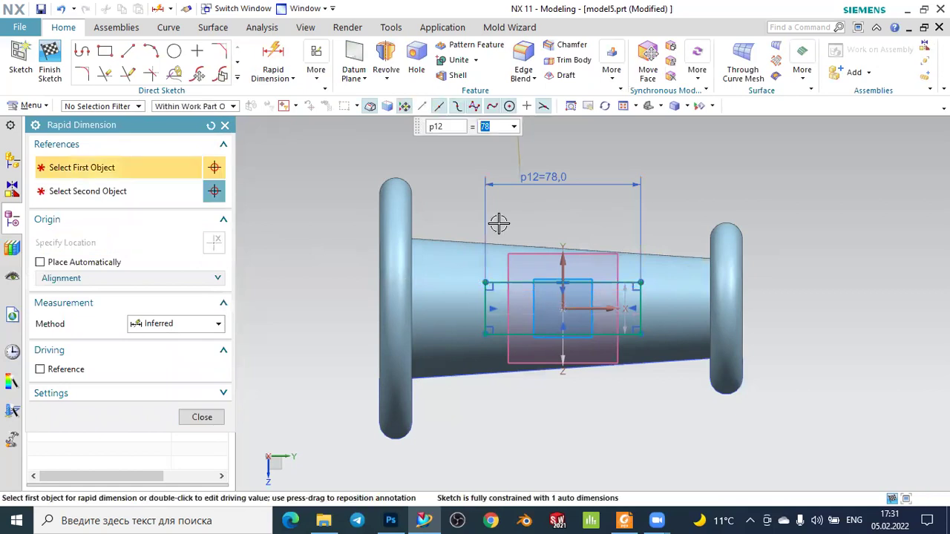
text(40)
key(Return)
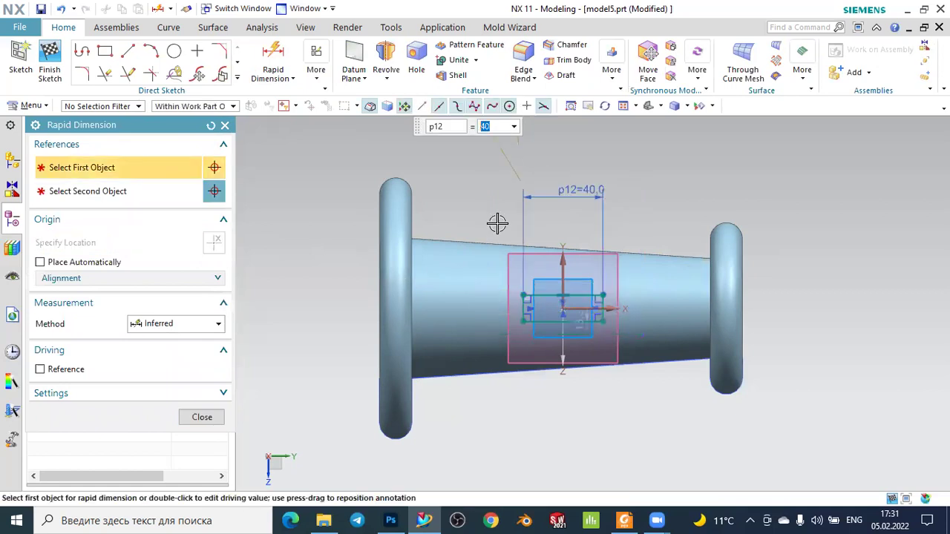
click(521, 297)
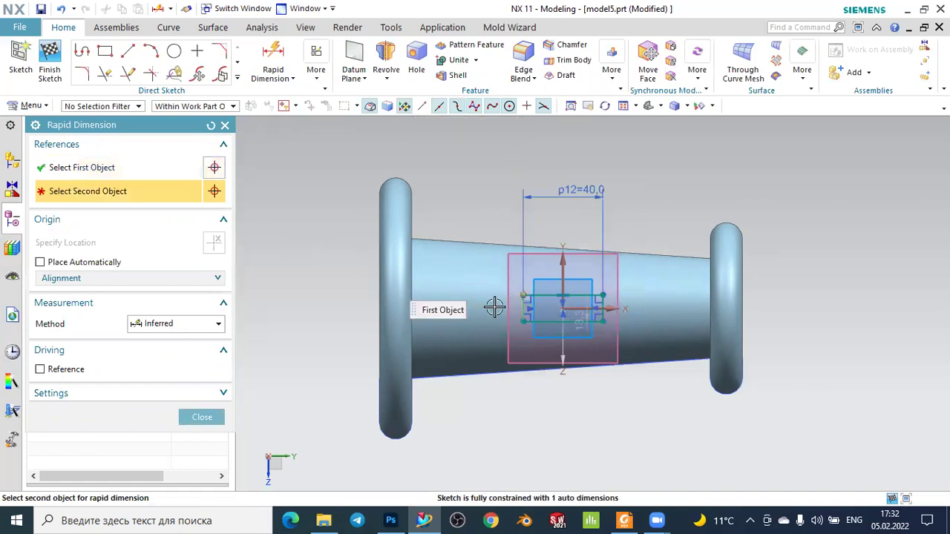
click(520, 325)
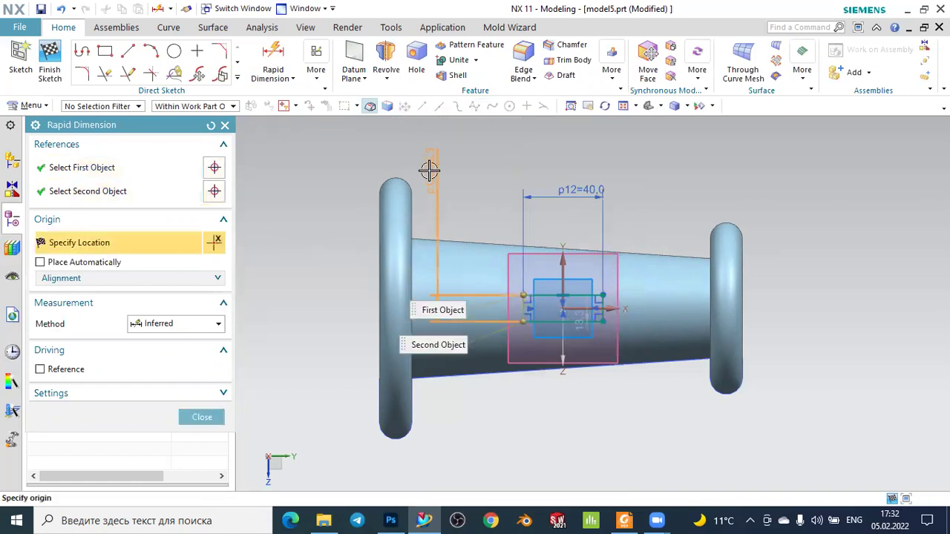
click(429, 171)
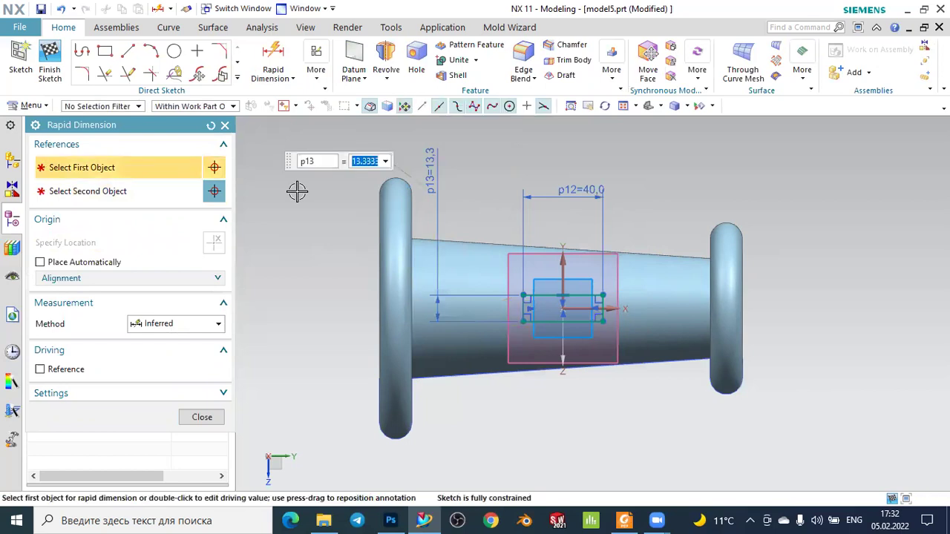
text(20)
key(Return)
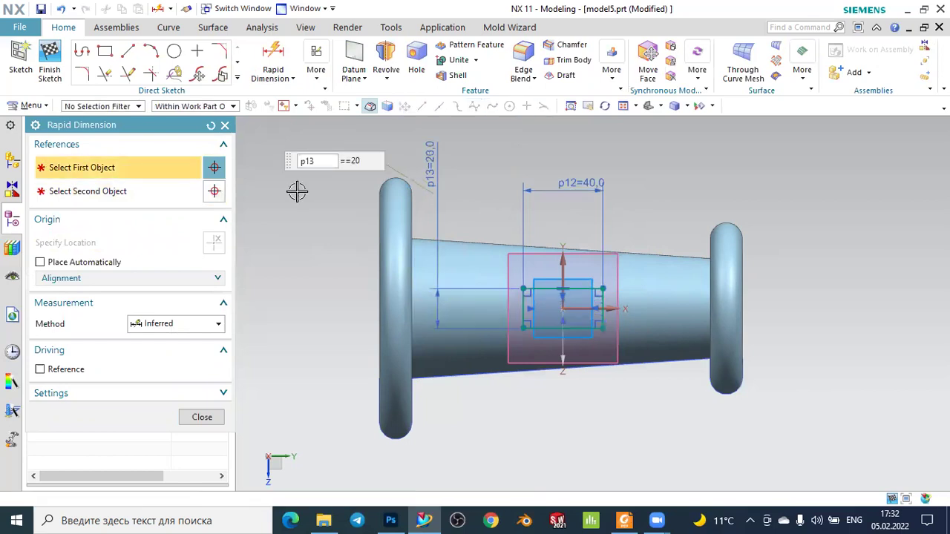
click(225, 125)
Undo an over-constraining 54 distance to the tube end and move the dimension labels clear
click(273, 59)
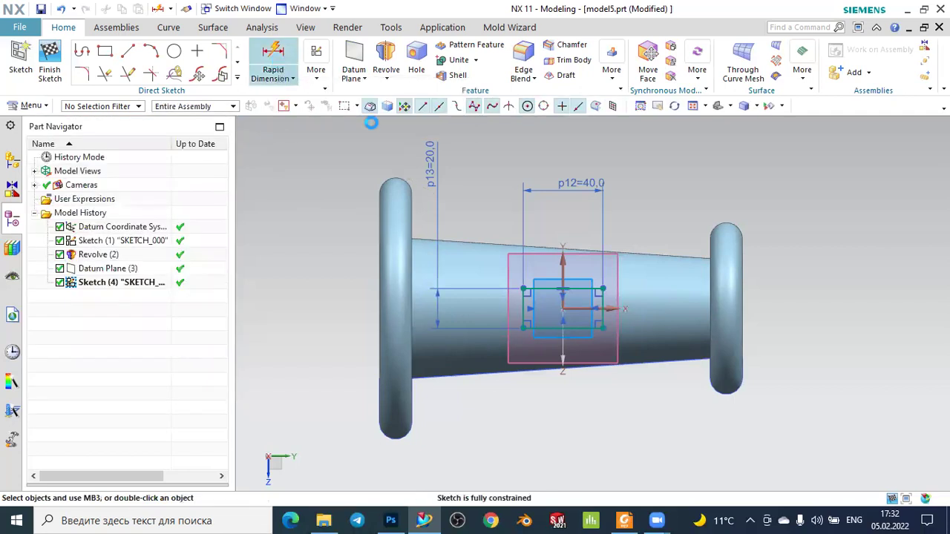
click(603, 288)
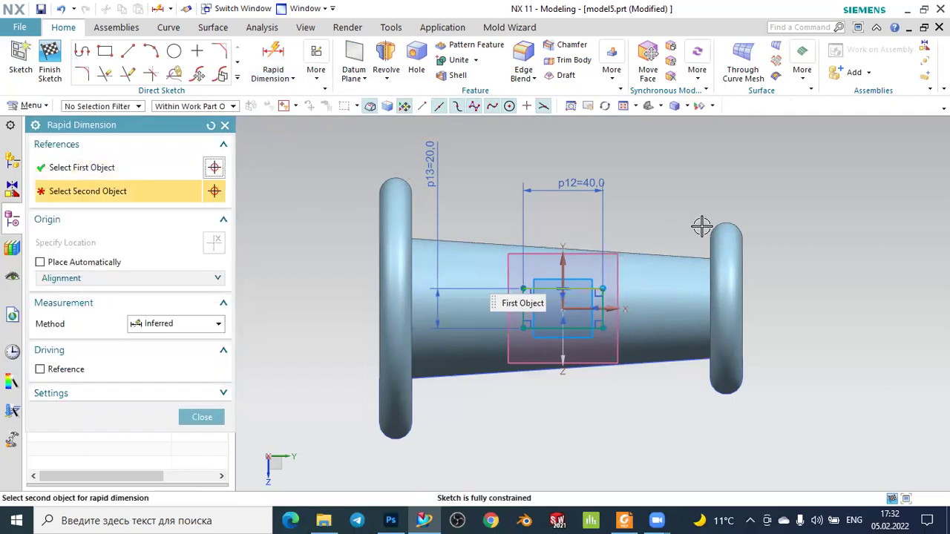
click(708, 232)
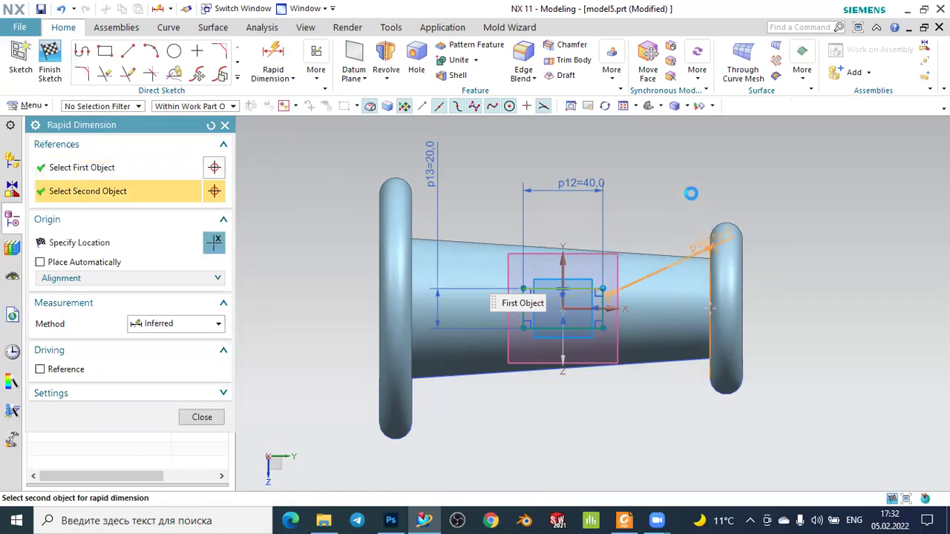
click(668, 176)
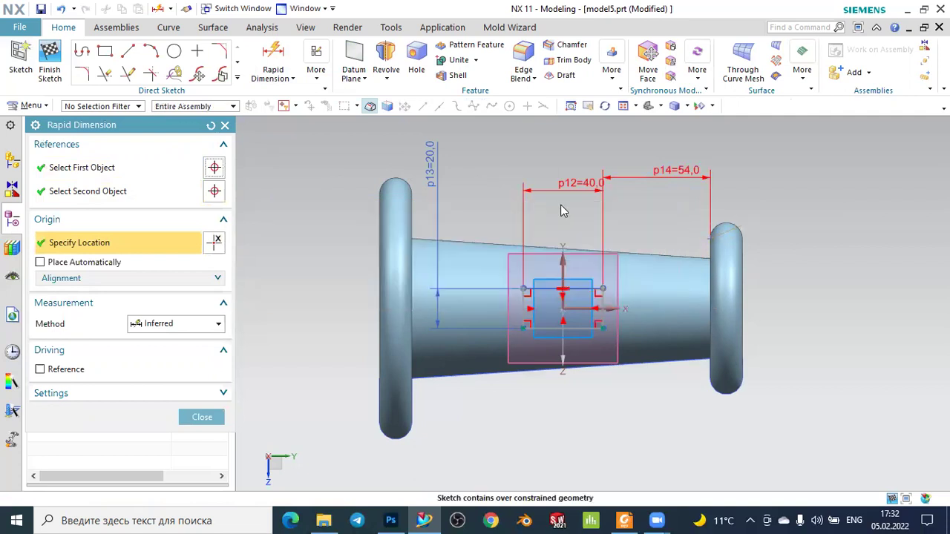
click(475, 293)
key(ctrl+z)
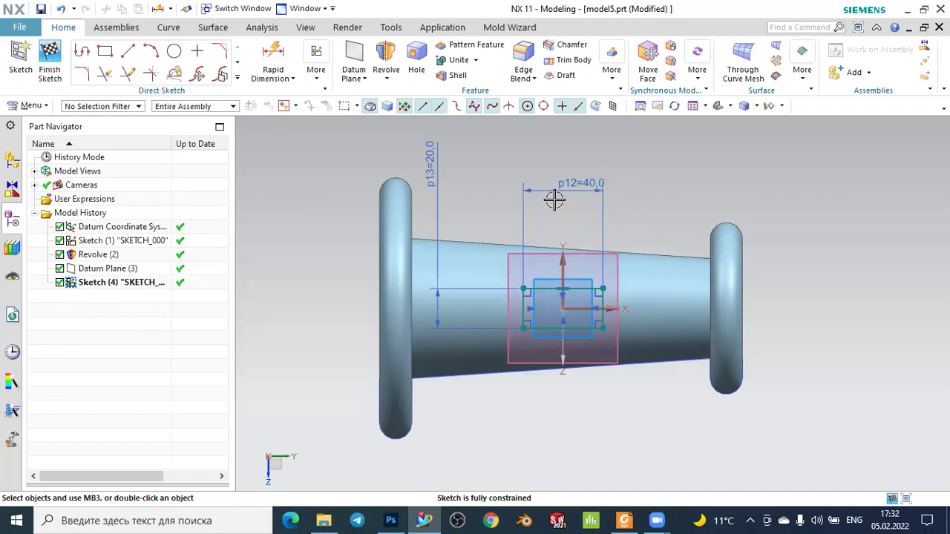
drag(555, 201, 554, 180)
drag(433, 148, 436, 170)
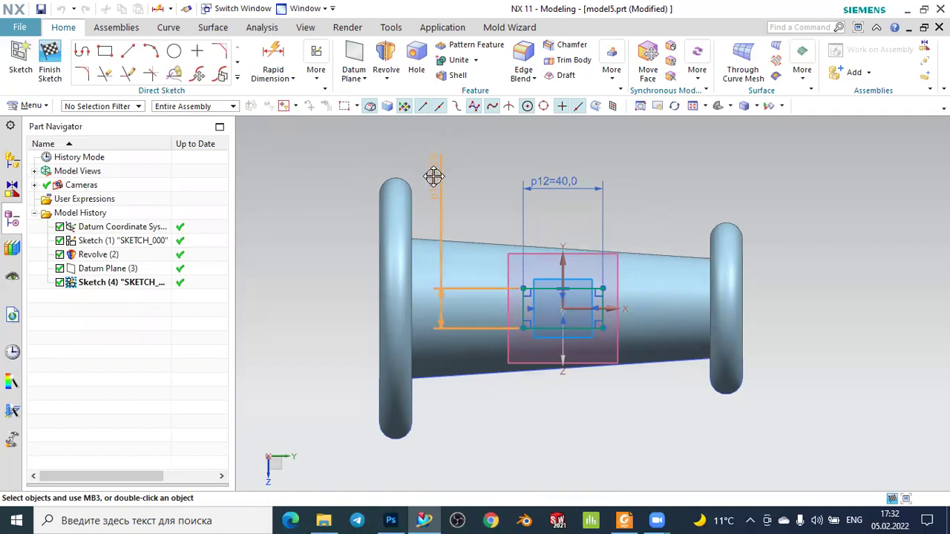
drag(556, 180, 563, 171)
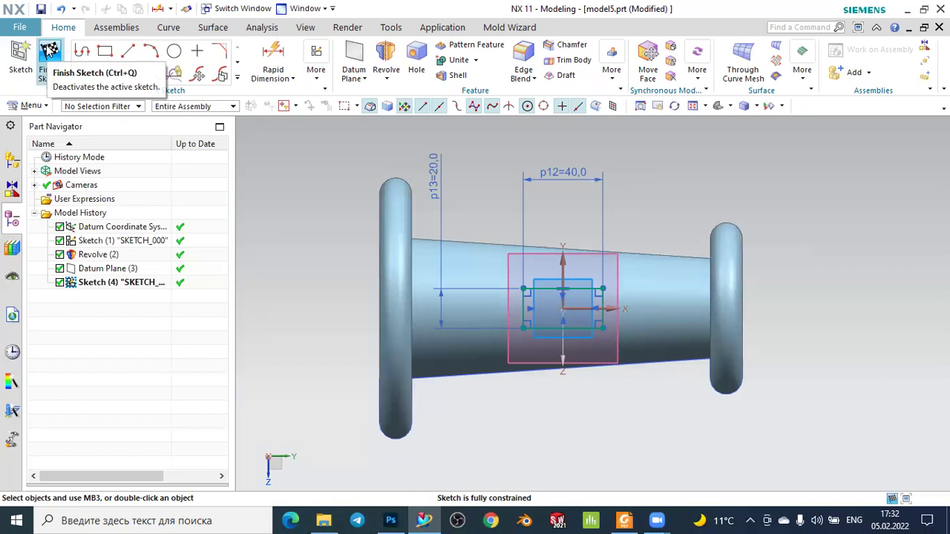
Finish Sketch (4), leaving the 40 × 20 rectangle floating above the half tube
click(50, 53)
mouse_move(811, 275)
middle_down()
mouse_move(802, 256)
mouse_move(785, 257)
mouse_move(806, 255)
middle_up()
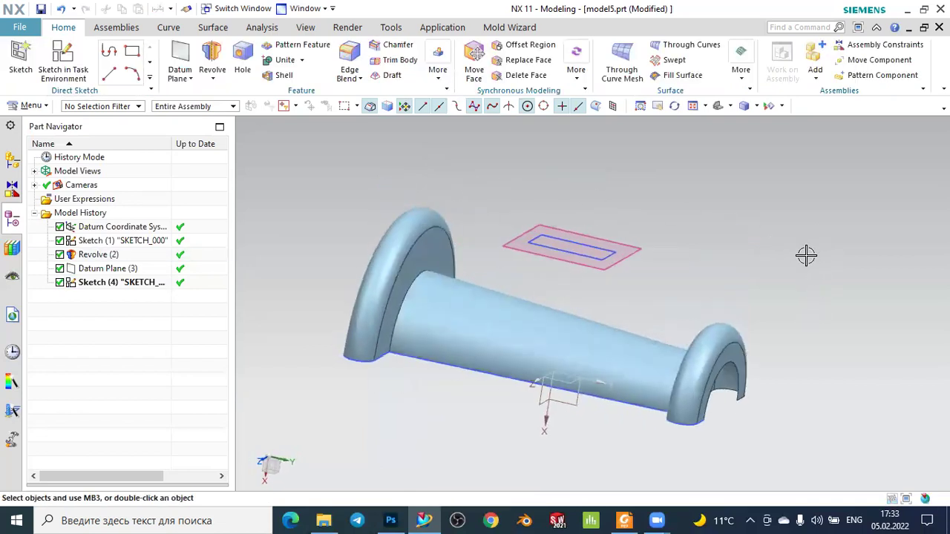
click(213, 82)
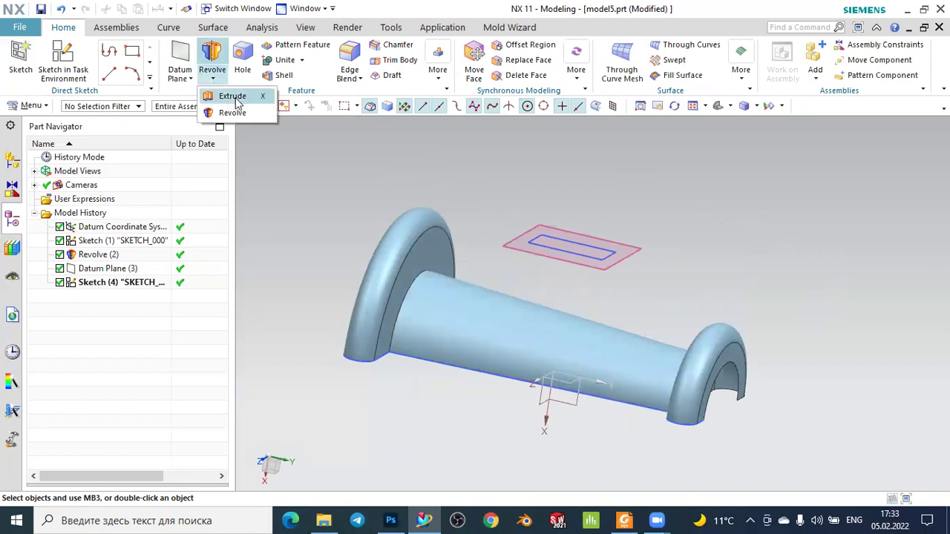
Extrude the rectangle downward into the tube with a 53 mm end distance
click(236, 100)
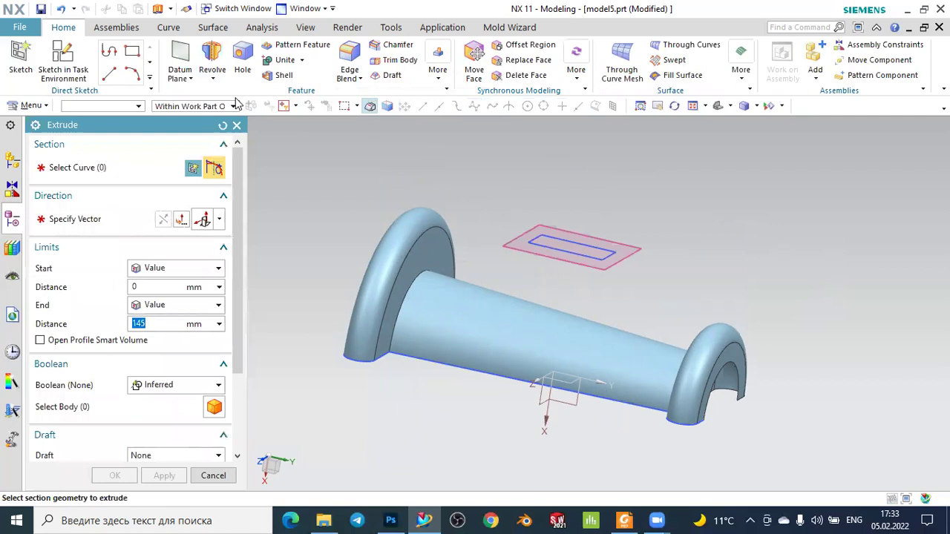
click(605, 248)
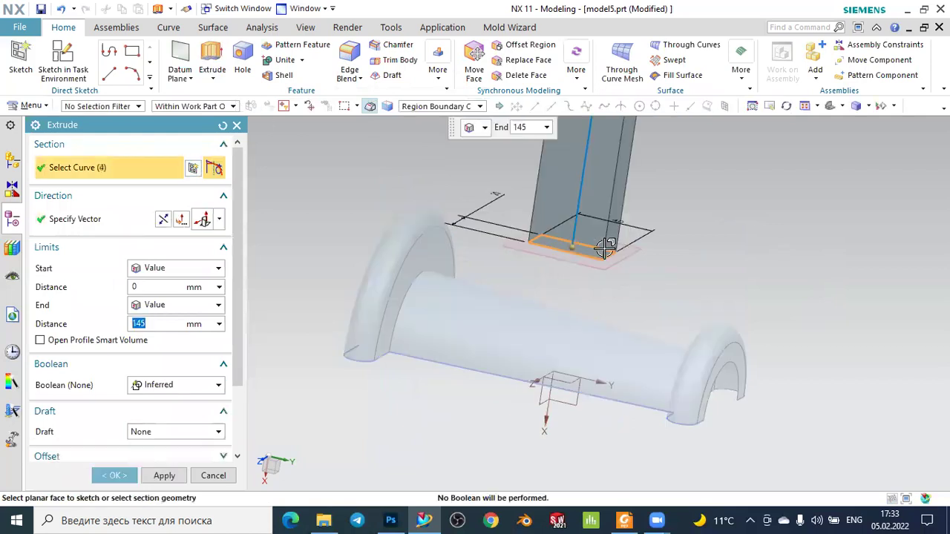
click(166, 223)
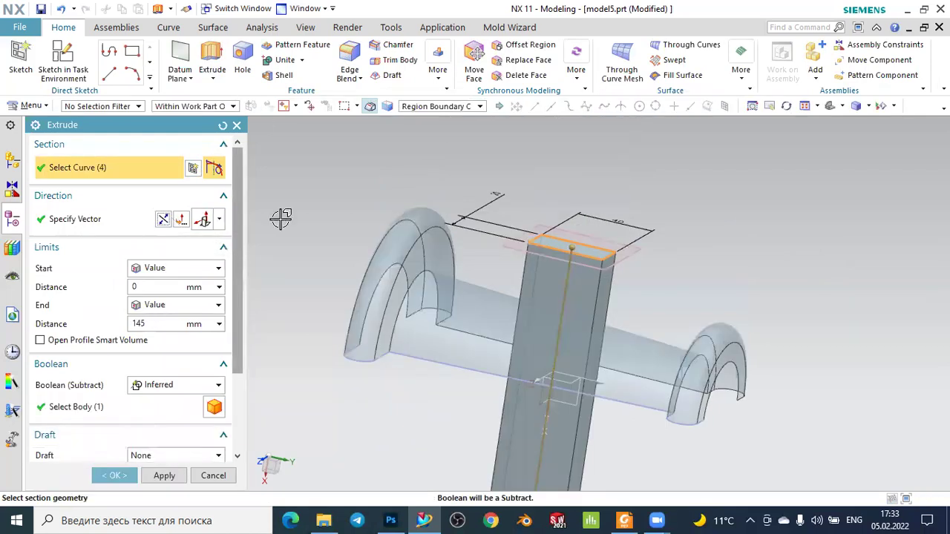
scroll(533, 222, down, 3)
text(80)
key(Return)
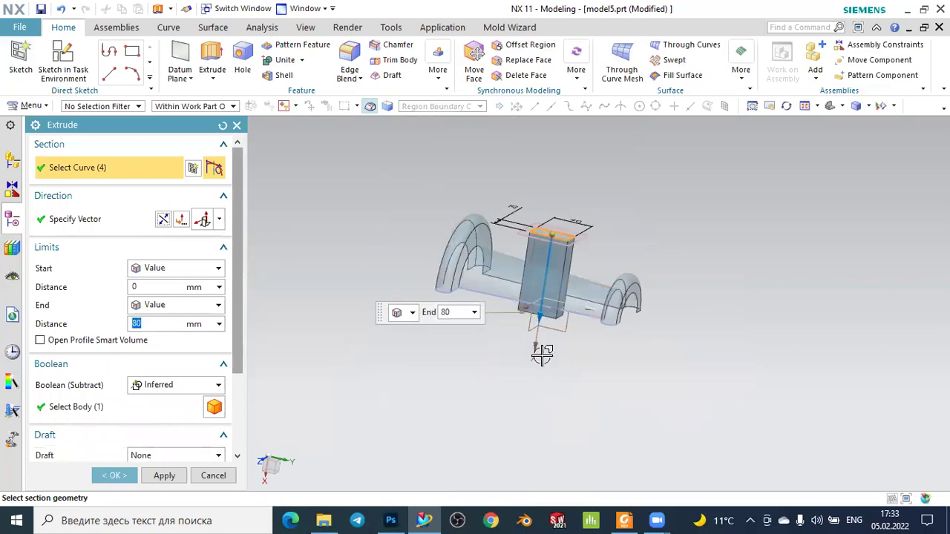
middle_drag(591, 379, 600, 375)
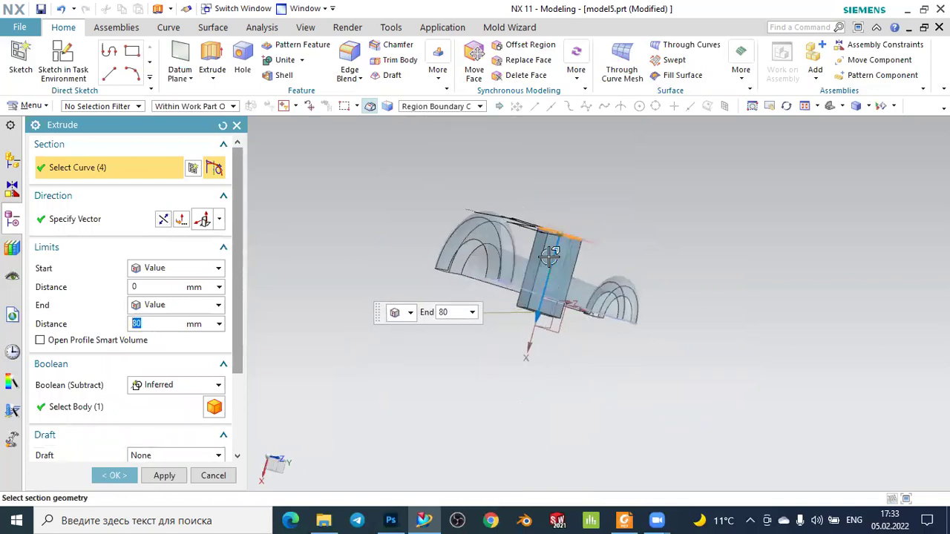
scroll(529, 297, up, 2)
scroll(530, 297, up, 3)
mouse_move(636, 438)
middle_down()
mouse_move(688, 443)
mouse_move(653, 442)
middle_up()
drag(555, 439, 555, 358)
middle_drag(799, 290, 746, 296)
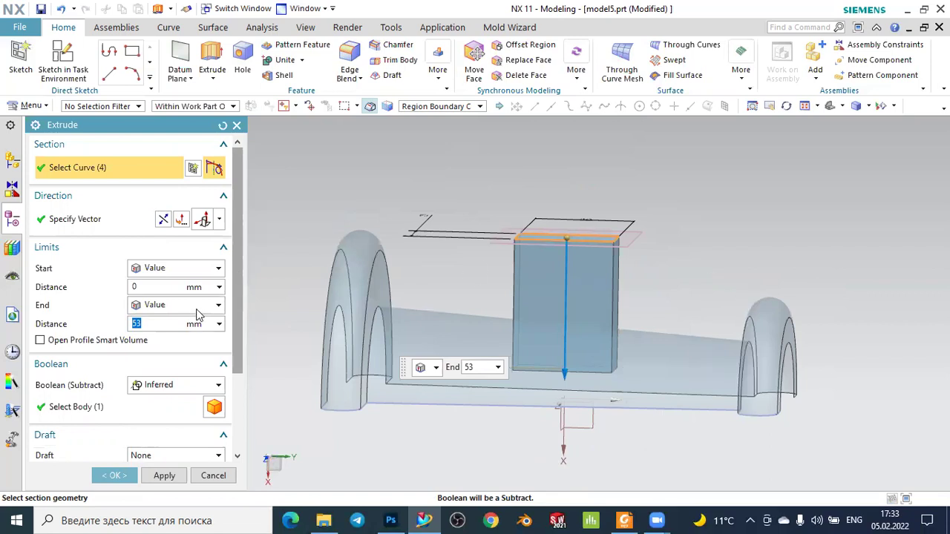
scroll(159, 349, down, 2)
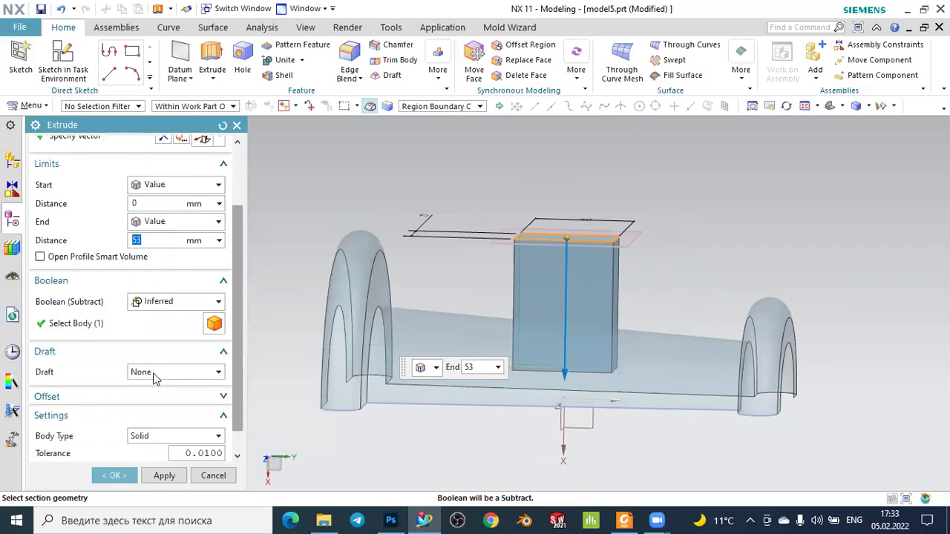
Give the extrusion a −5° draft from the start limit and make it a sheet body
click(154, 373)
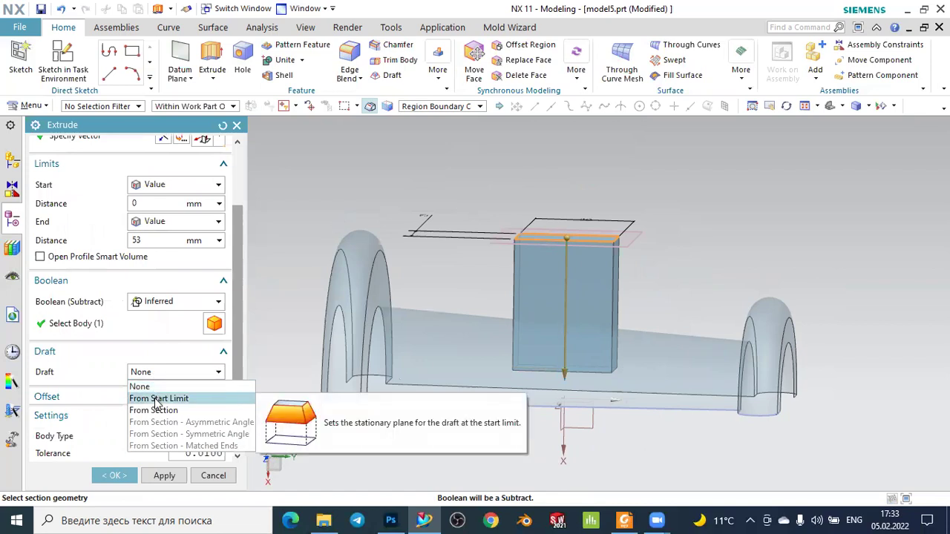
click(157, 399)
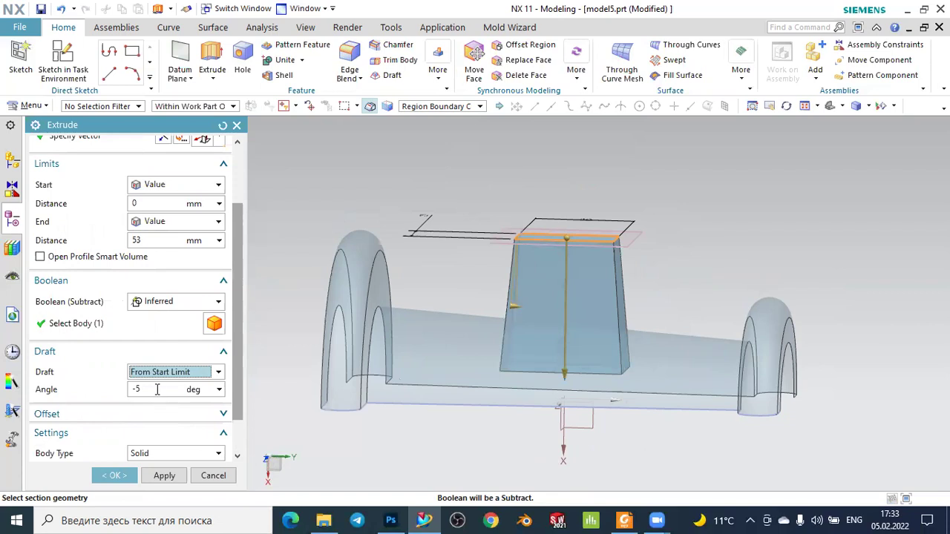
click(157, 389)
scroll(158, 389, down, 1)
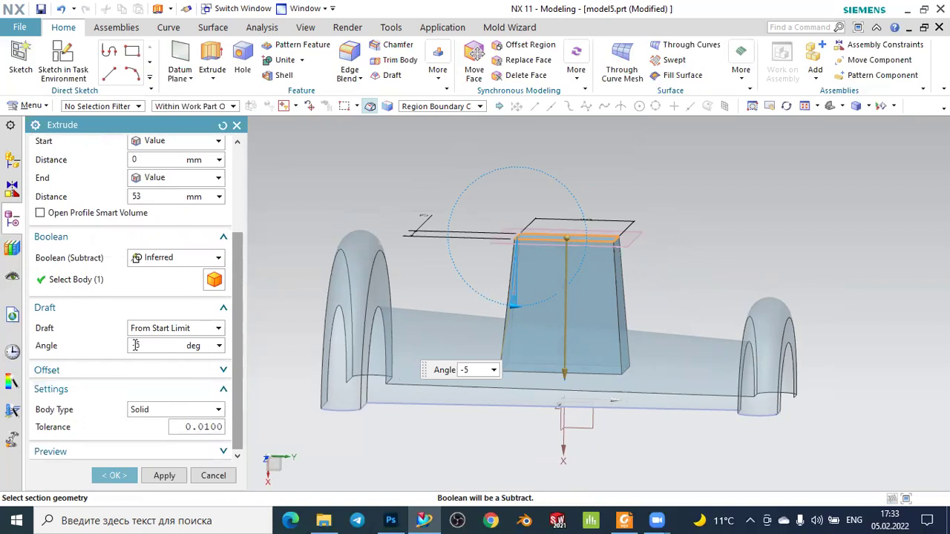
click(146, 414)
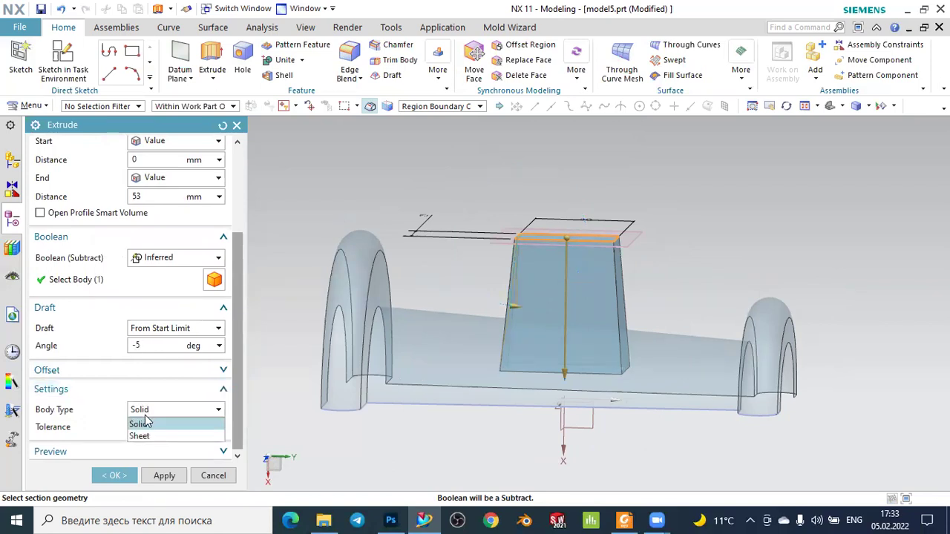
click(145, 437)
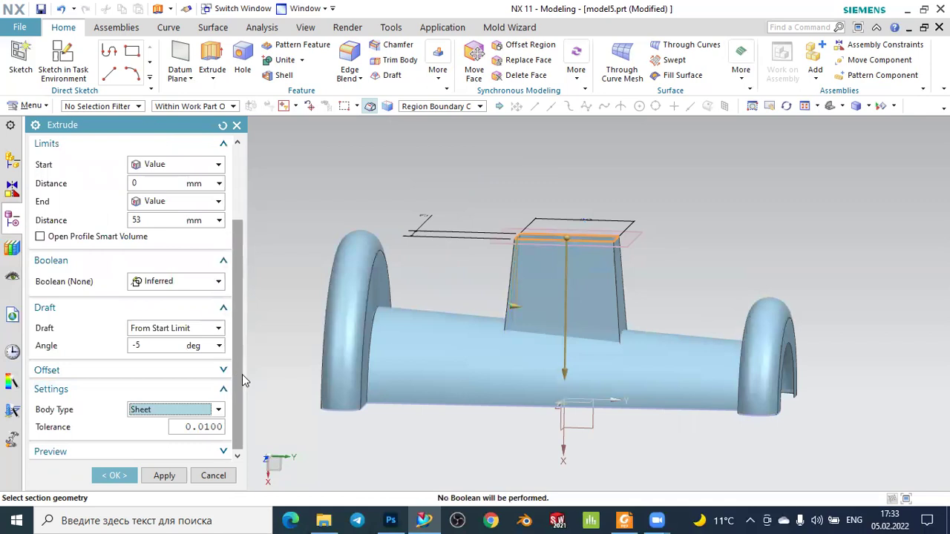
mouse_move(644, 239)
middle_down()
mouse_move(680, 281)
mouse_move(663, 191)
mouse_move(611, 214)
mouse_move(699, 131)
middle_up()
mouse_move(639, 256)
middle_down()
mouse_move(674, 284)
mouse_move(220, 363)
mouse_move(135, 478)
middle_up()
Create Extrude (5) and orbit to check the chimney sheet passing through the tube
click(134, 478)
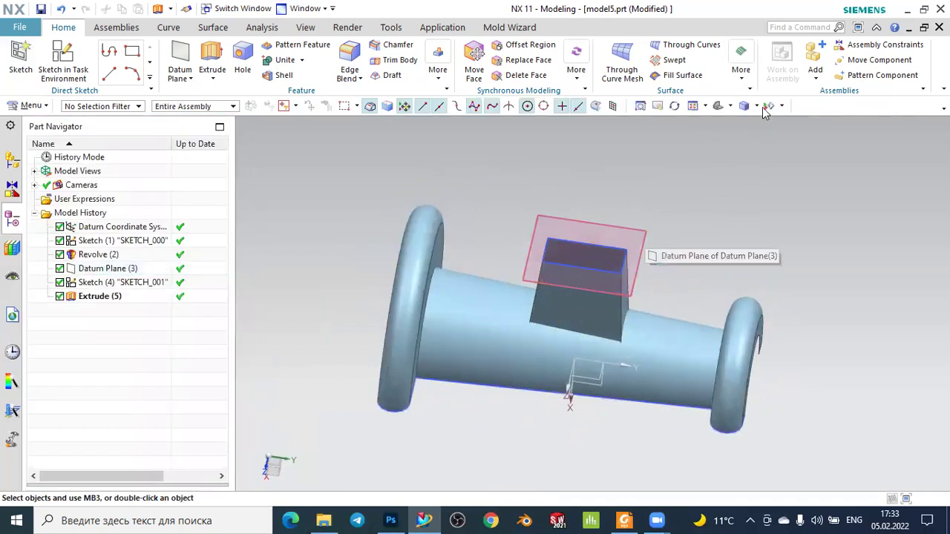
mouse_move(712, 137)
middle_down()
mouse_move(722, 281)
mouse_move(693, 356)
mouse_move(738, 414)
mouse_move(742, 365)
mouse_move(757, 384)
mouse_move(730, 447)
mouse_move(793, 447)
mouse_move(799, 437)
mouse_move(736, 421)
middle_up()
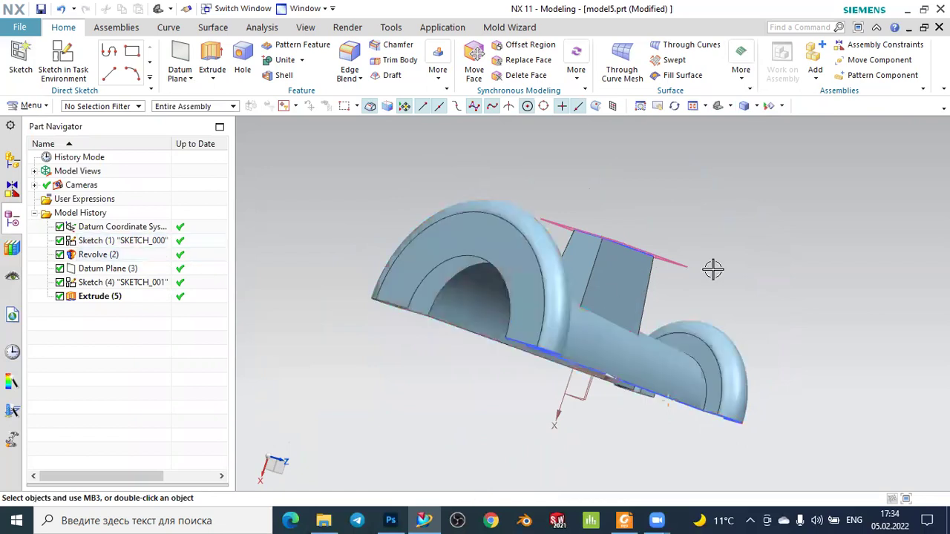
mouse_move(741, 255)
middle_down()
mouse_move(699, 267)
mouse_move(718, 210)
mouse_move(728, 209)
middle_up()
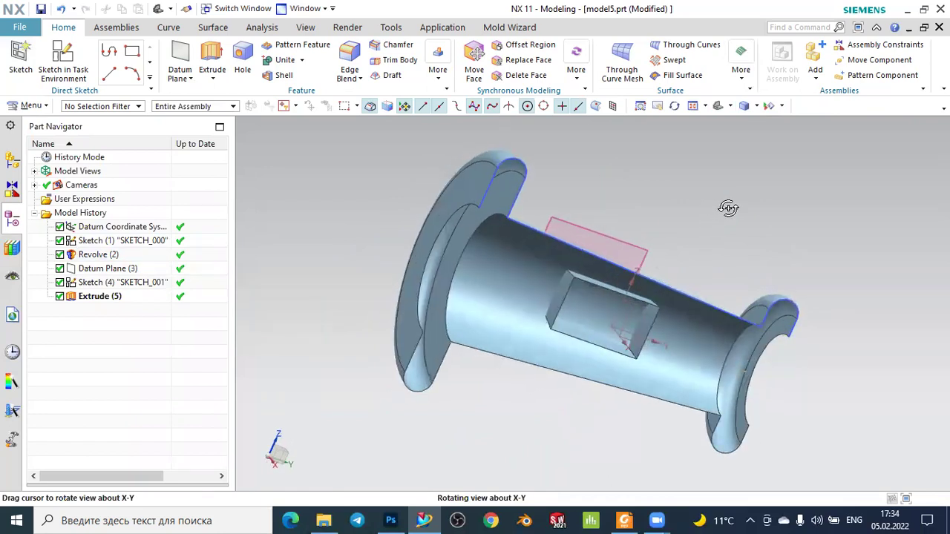
scroll(564, 289, up, 2)
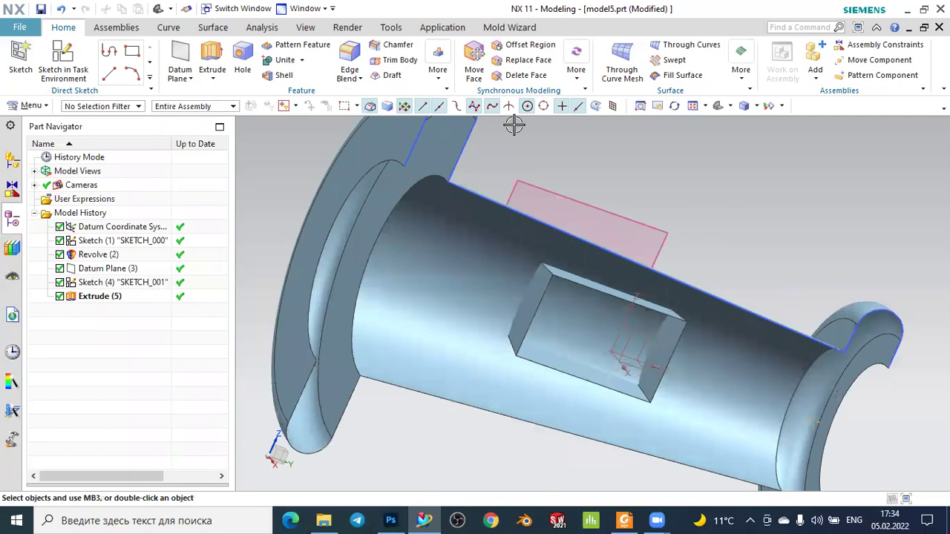
Trim the chimney extrude sheet back to the tube's revolve faces, discarding the inside part
click(216, 31)
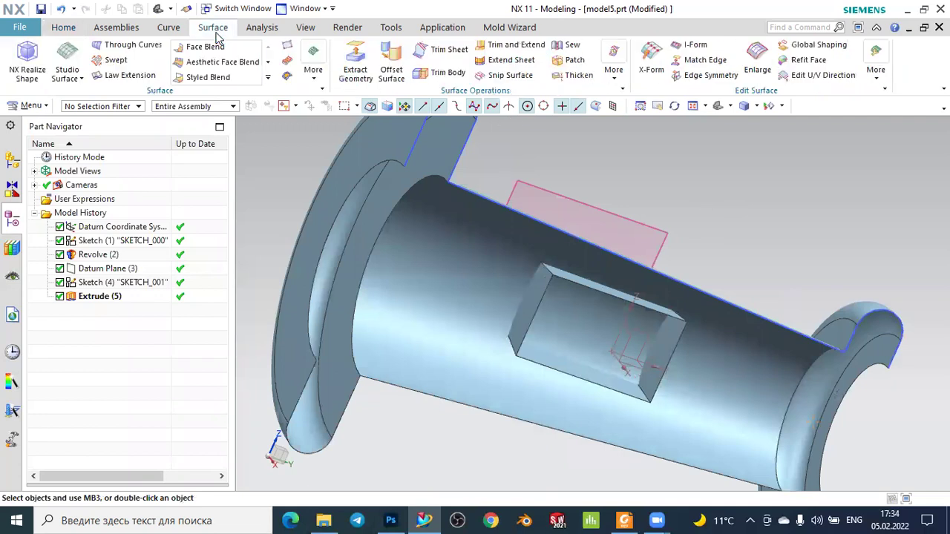
click(446, 49)
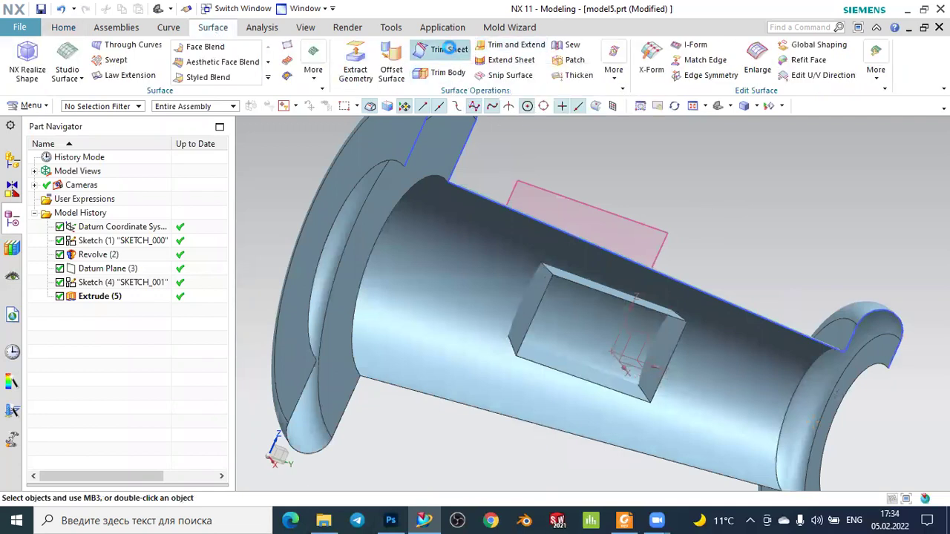
scroll(539, 287, up, 2)
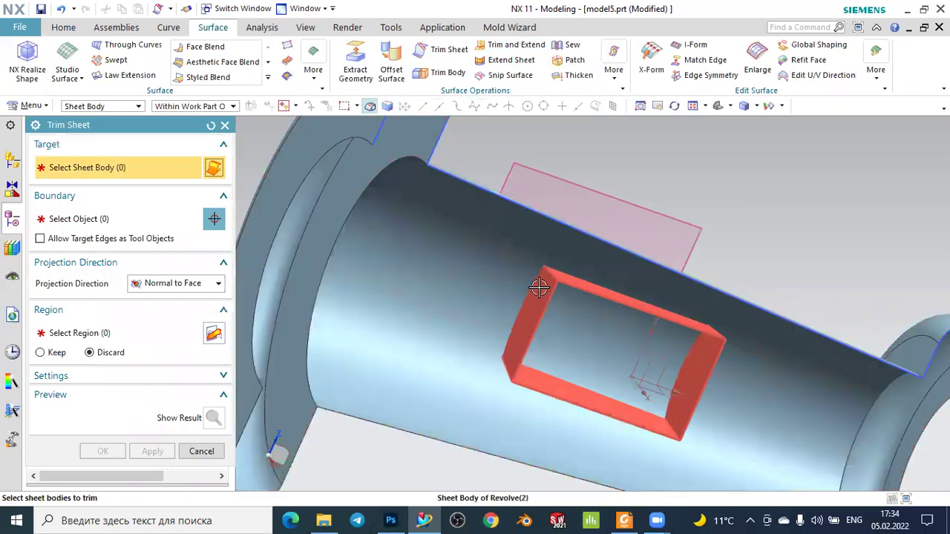
click(538, 287)
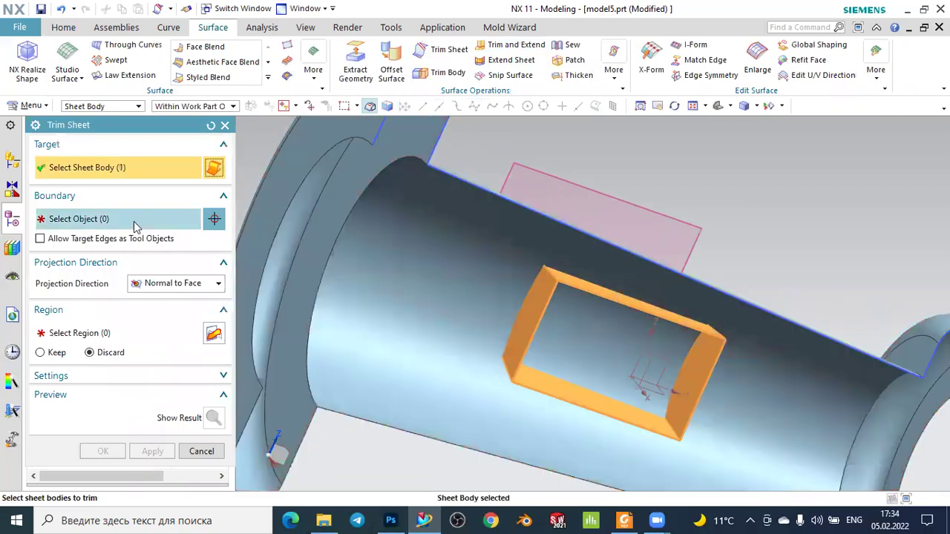
click(130, 226)
click(483, 250)
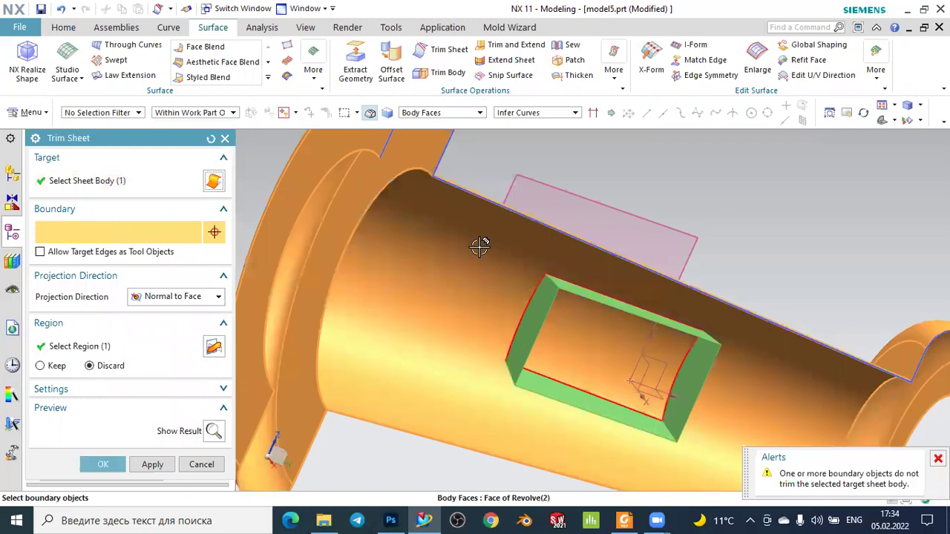
click(152, 463)
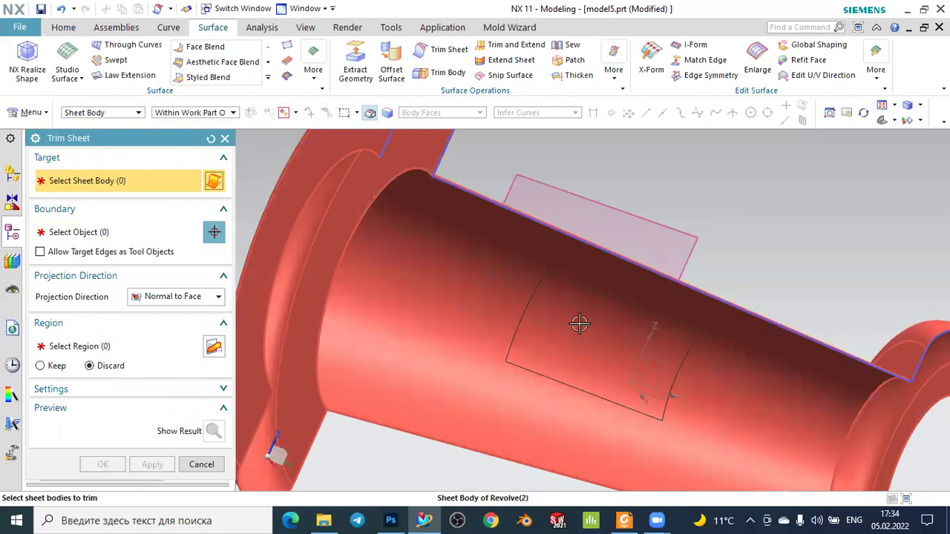
Trim the tube by the chimney intersection loop to cut the rectangular opening
click(576, 327)
click(124, 236)
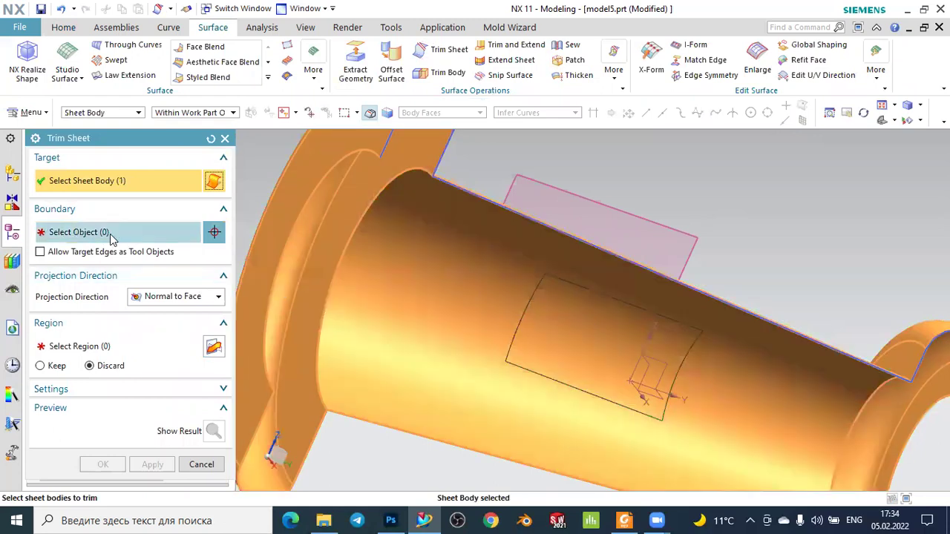
click(518, 307)
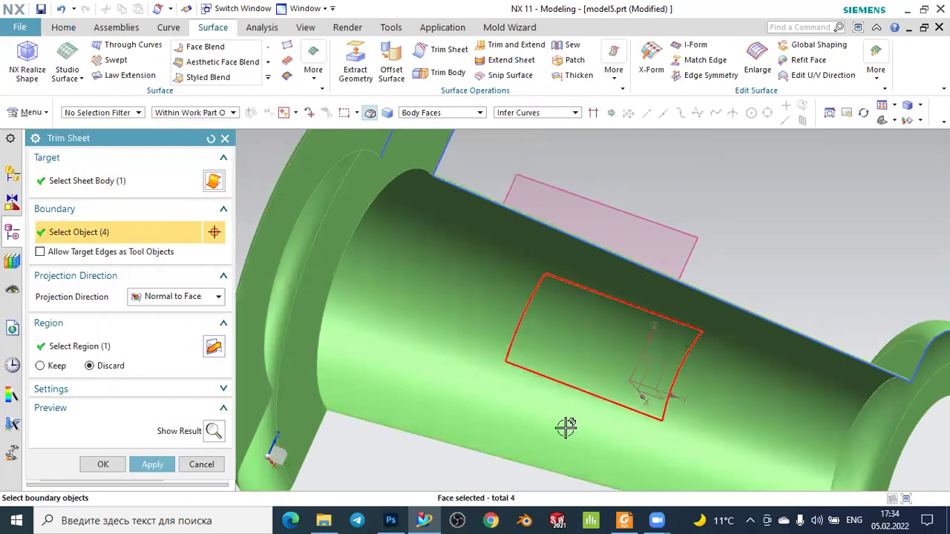
click(152, 464)
scroll(520, 337, down, 3)
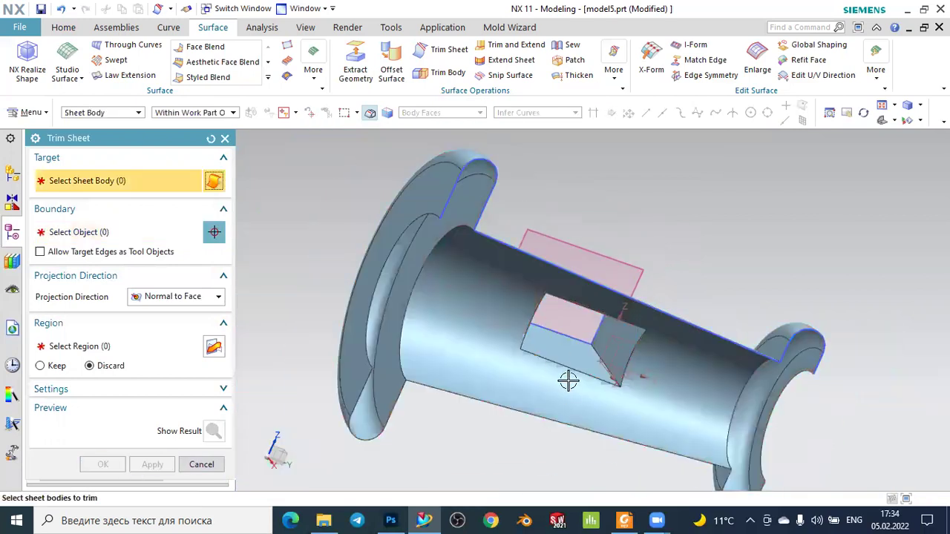
click(196, 465)
mouse_move(632, 144)
middle_down()
mouse_move(672, 161)
mouse_move(669, 286)
mouse_move(670, 158)
mouse_move(677, 231)
middle_up()
scroll(613, 378, up, 2)
Hide all sketches, datum planes and coordinate systems using Show and Hide
scroll(593, 346, up, 2)
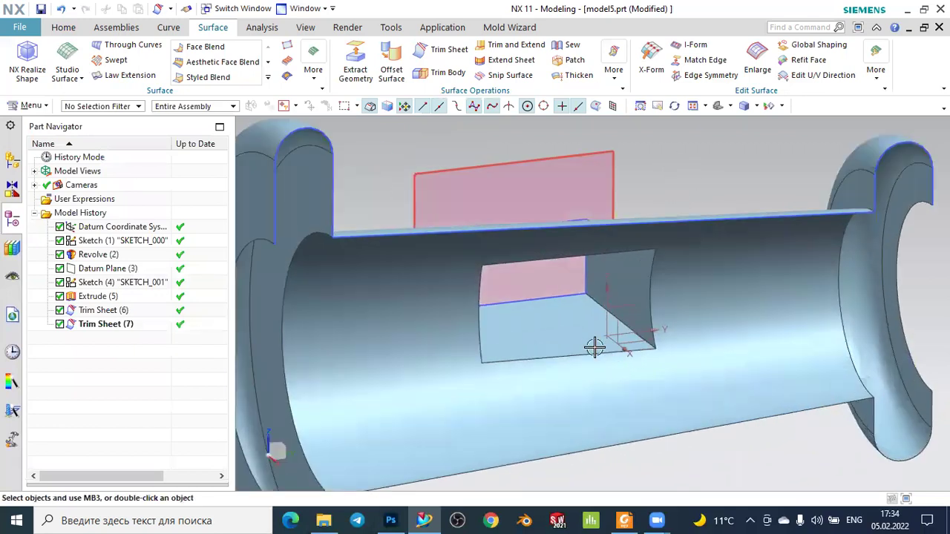
scroll(611, 393, down, 2)
scroll(725, 304, down, 2)
scroll(725, 304, down, 1)
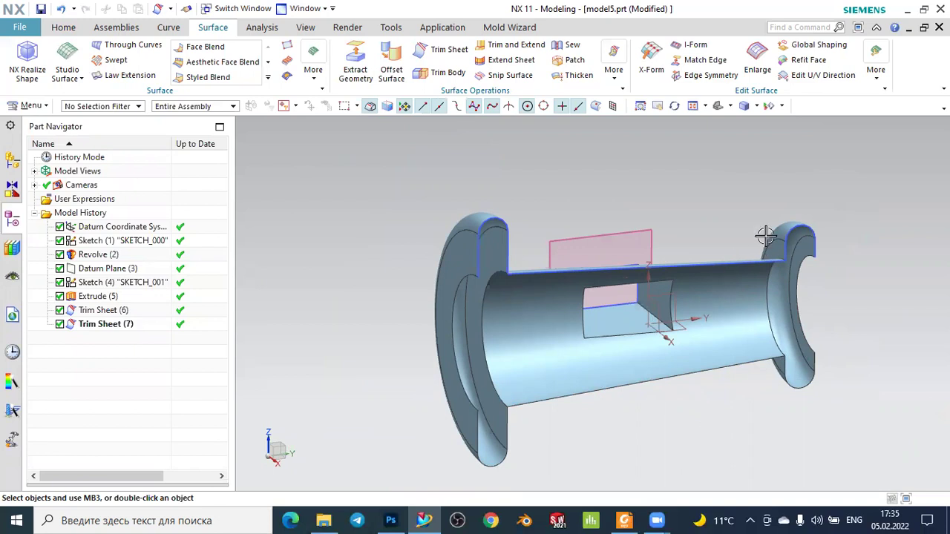
mouse_move(723, 126)
middle_down()
mouse_move(725, 142)
mouse_move(666, 190)
middle_up()
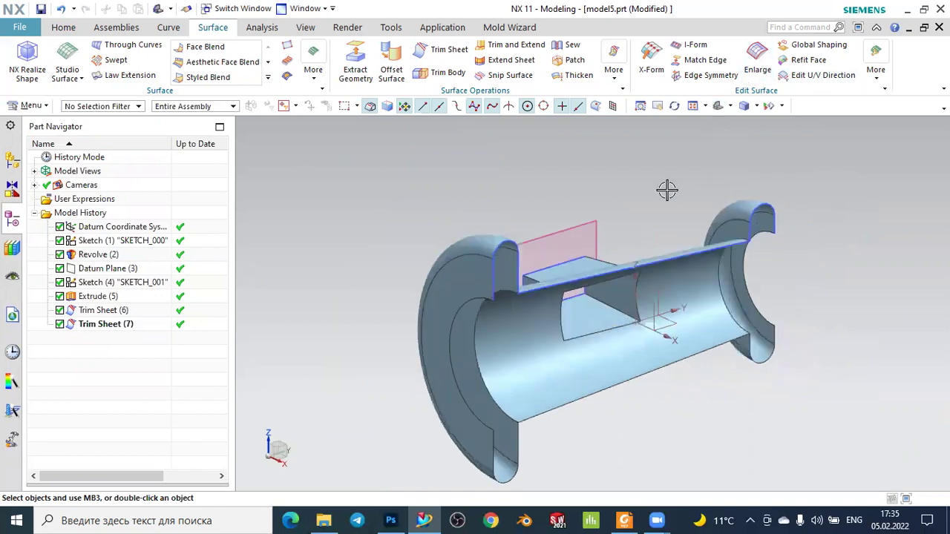
mouse_move(715, 208)
middle_down()
mouse_move(848, 166)
mouse_move(791, 166)
mouse_move(797, 183)
mouse_move(635, 216)
middle_up()
click(770, 106)
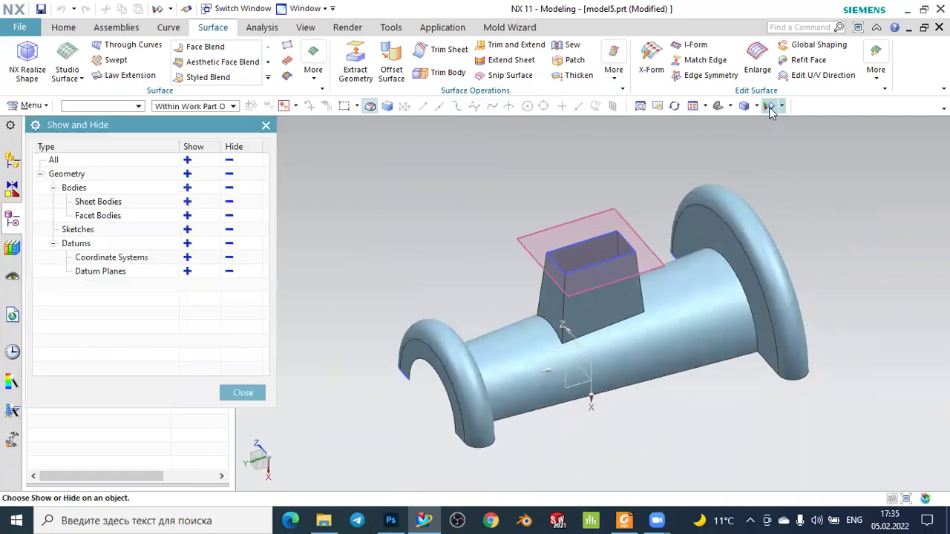
click(229, 235)
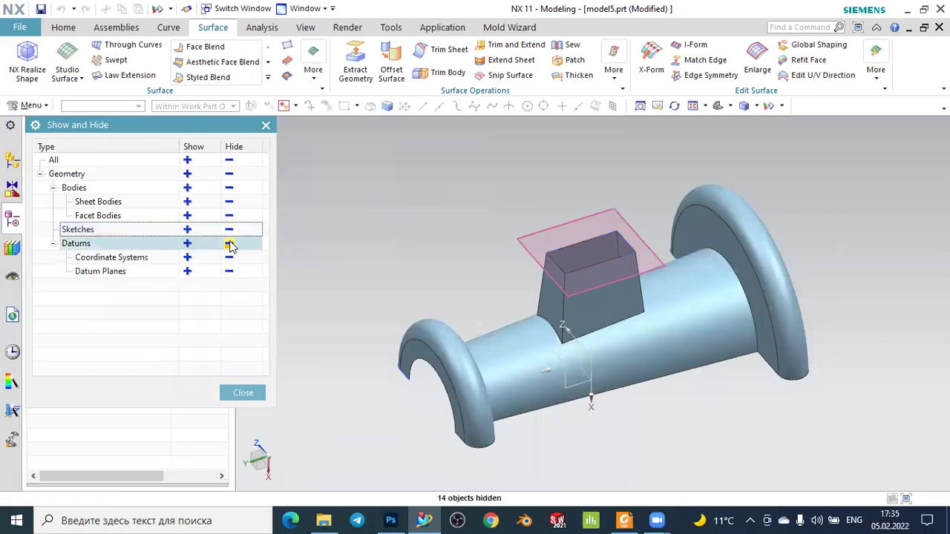
click(230, 244)
click(240, 393)
mouse_move(446, 291)
middle_down()
mouse_move(433, 285)
mouse_move(564, 260)
middle_up()
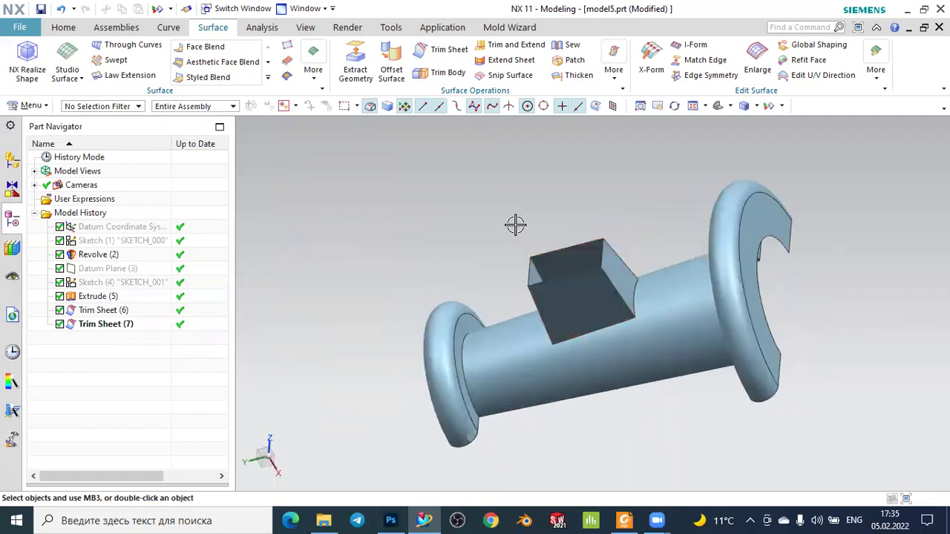
middle_drag(513, 222, 399, 135)
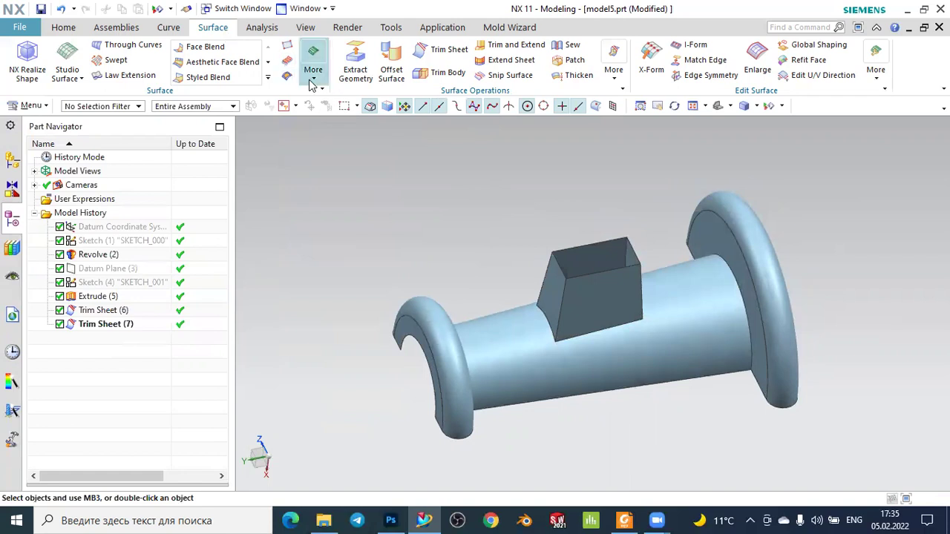
Start an N-sided Surface and select the chimney's four top edges as its boundary loop
click(310, 85)
click(342, 111)
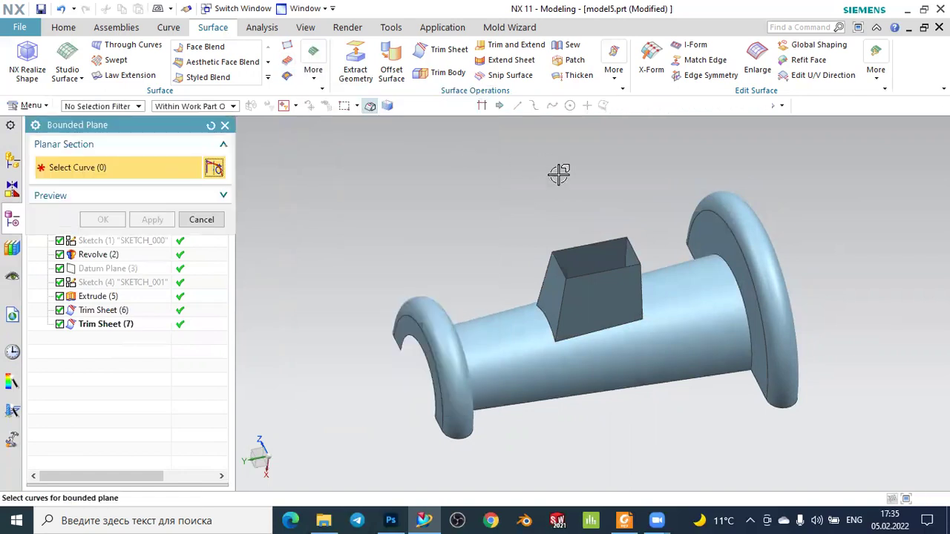
click(313, 80)
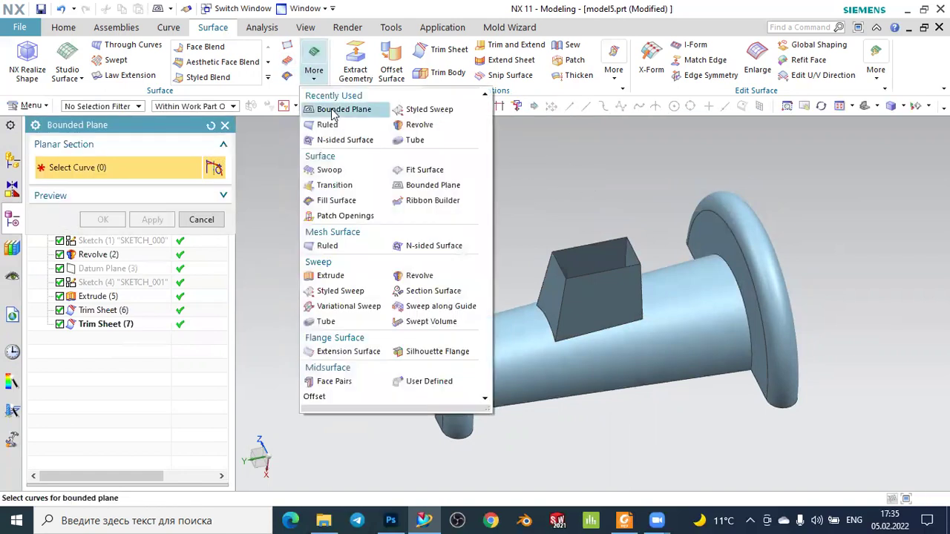
click(312, 74)
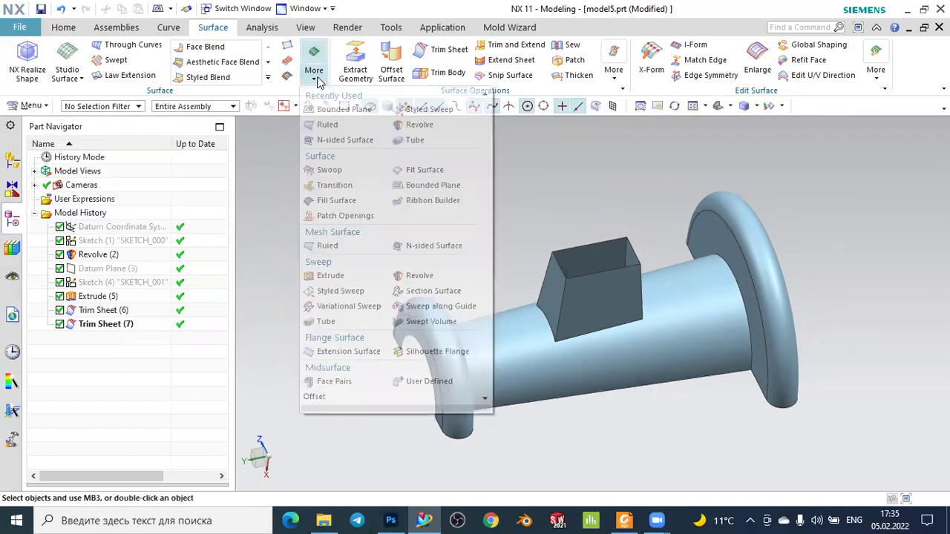
click(337, 141)
scroll(596, 229, up, 3)
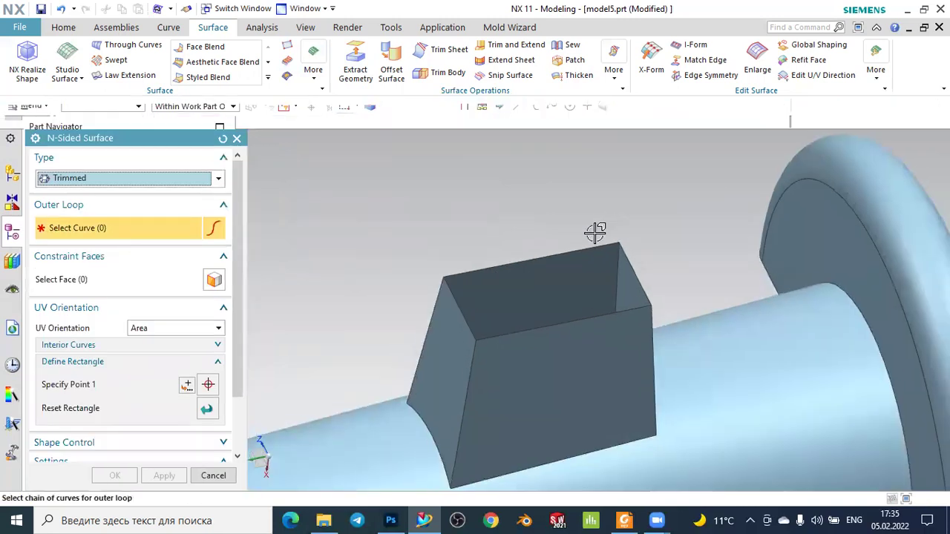
scroll(579, 241, up, 2)
click(571, 256)
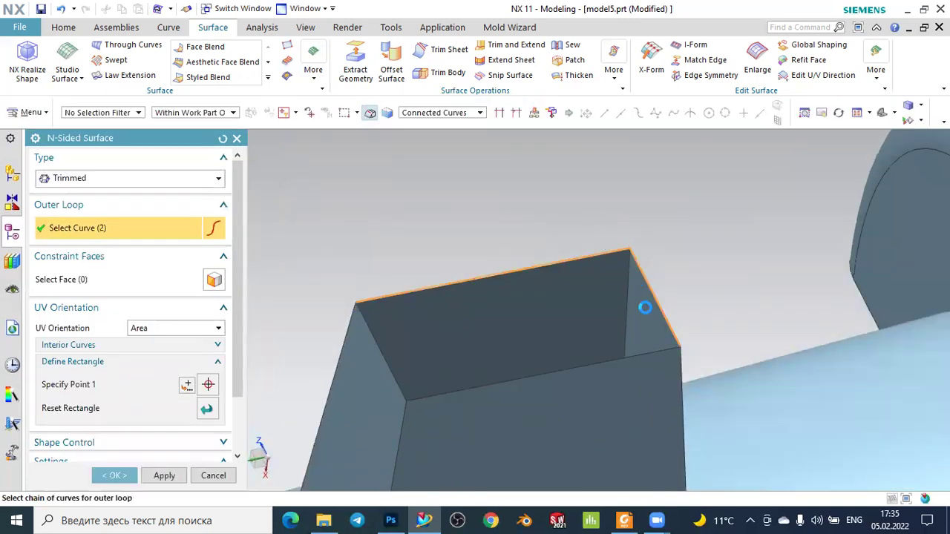
click(654, 301)
click(581, 359)
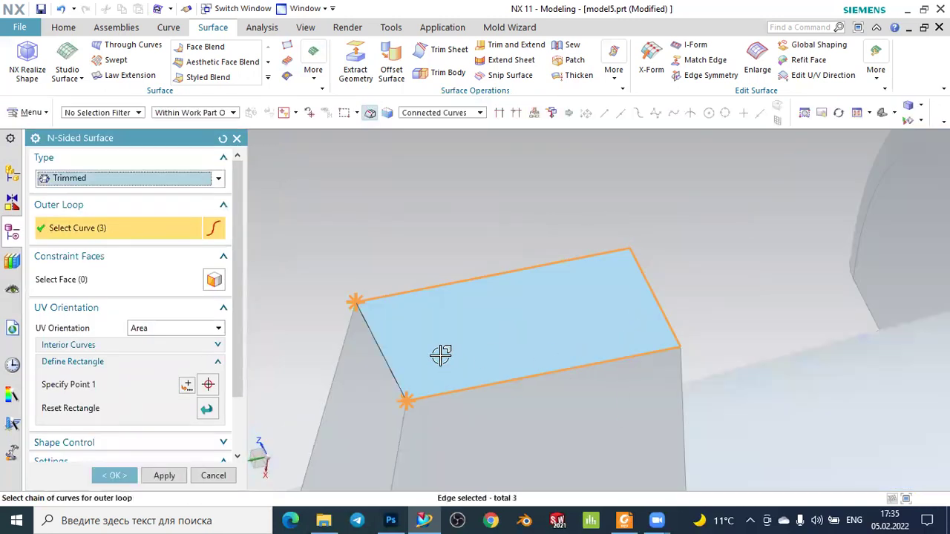
click(368, 329)
Keep Trim to Boundary checked and create the N-Sided Surface (8) cap
scroll(377, 302, down, 3)
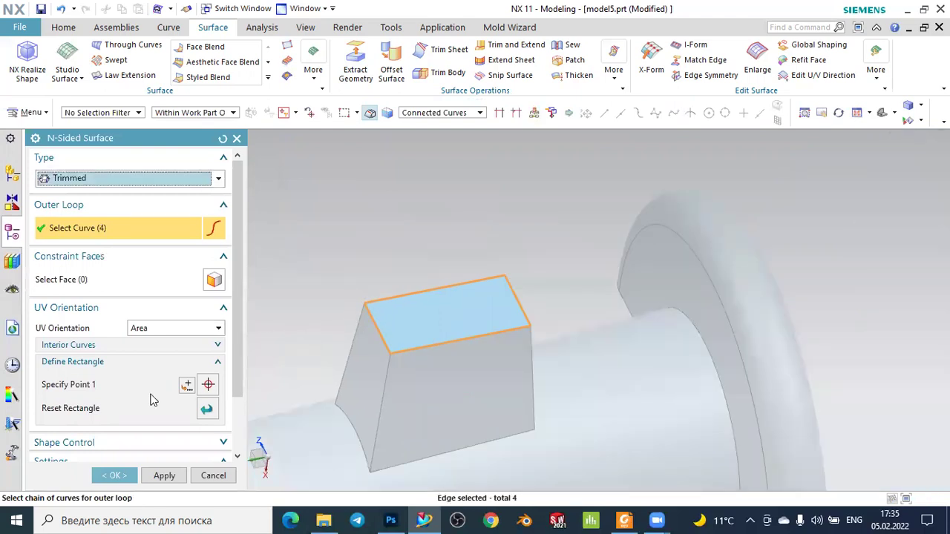
scroll(113, 408, down, 2)
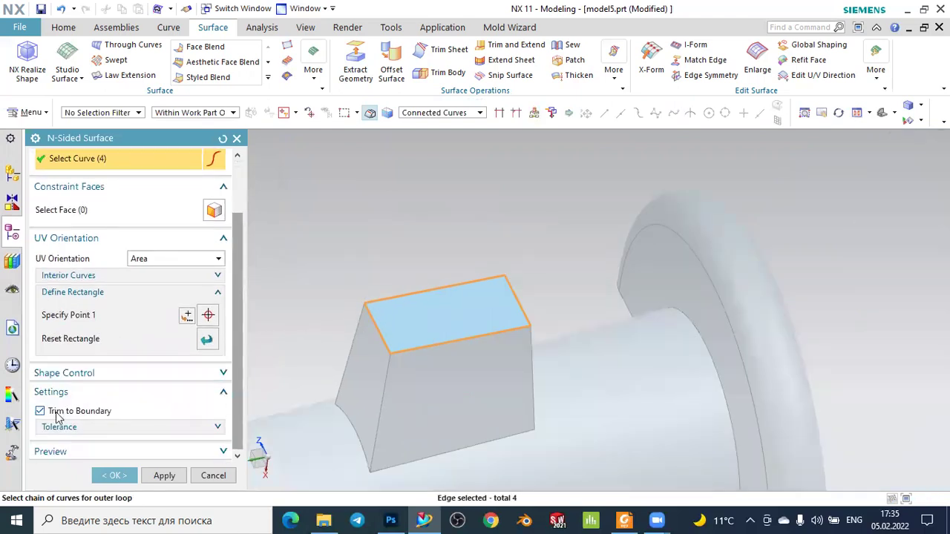
click(40, 412)
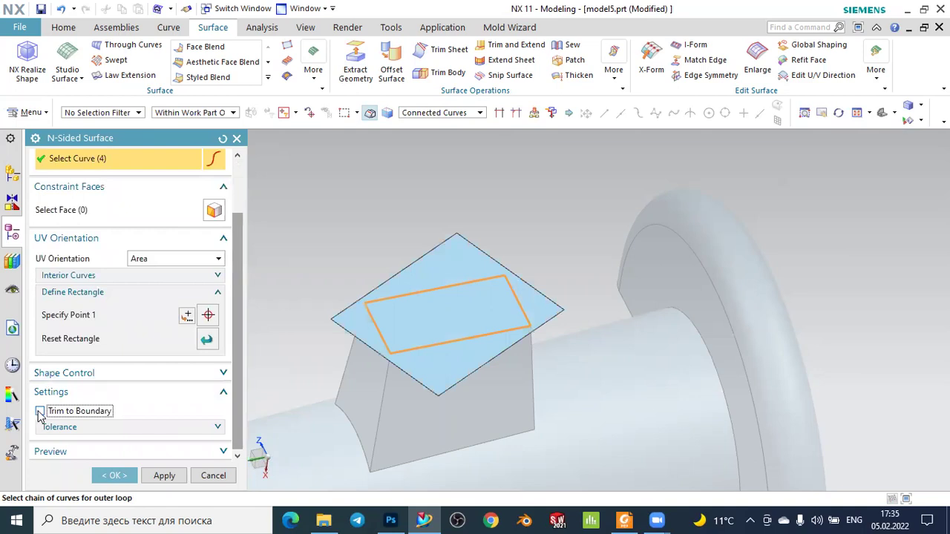
click(38, 412)
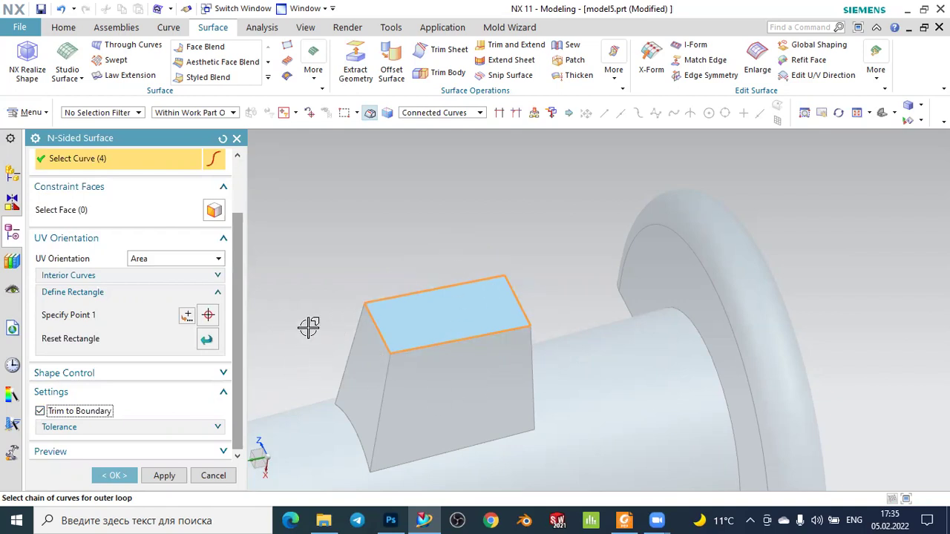
click(117, 477)
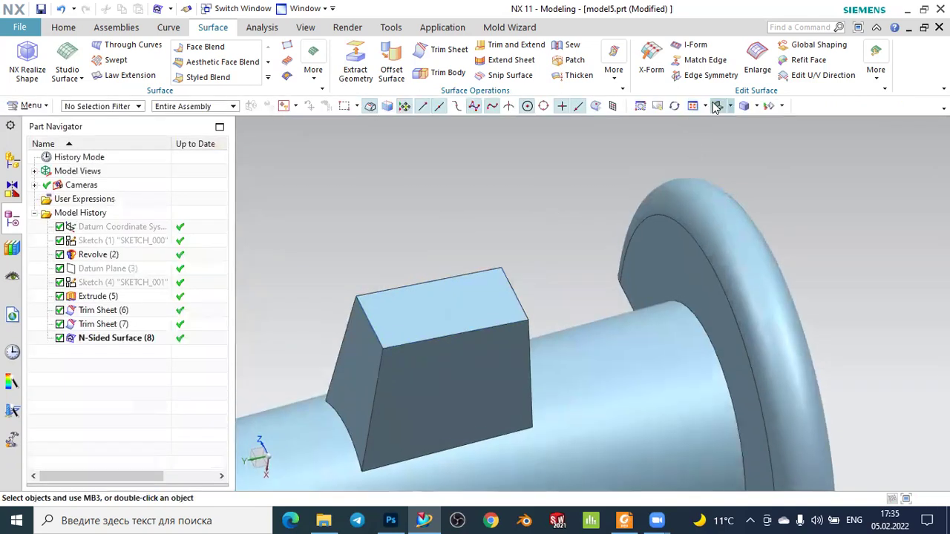
Start an Edge Blend from the Home commands, then cancel it without blending any edges
mouse_move(685, 146)
middle_down()
mouse_move(740, 166)
mouse_move(738, 188)
mouse_move(747, 161)
mouse_move(755, 183)
mouse_move(742, 185)
middle_up()
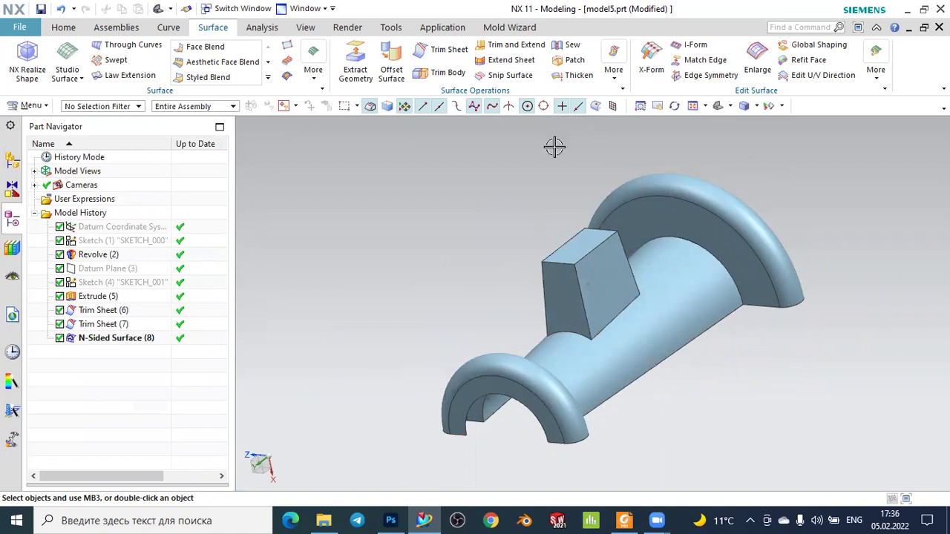
mouse_move(546, 206)
middle_down()
mouse_move(606, 188)
mouse_move(628, 133)
mouse_move(602, 185)
mouse_move(606, 206)
mouse_move(583, 215)
middle_up()
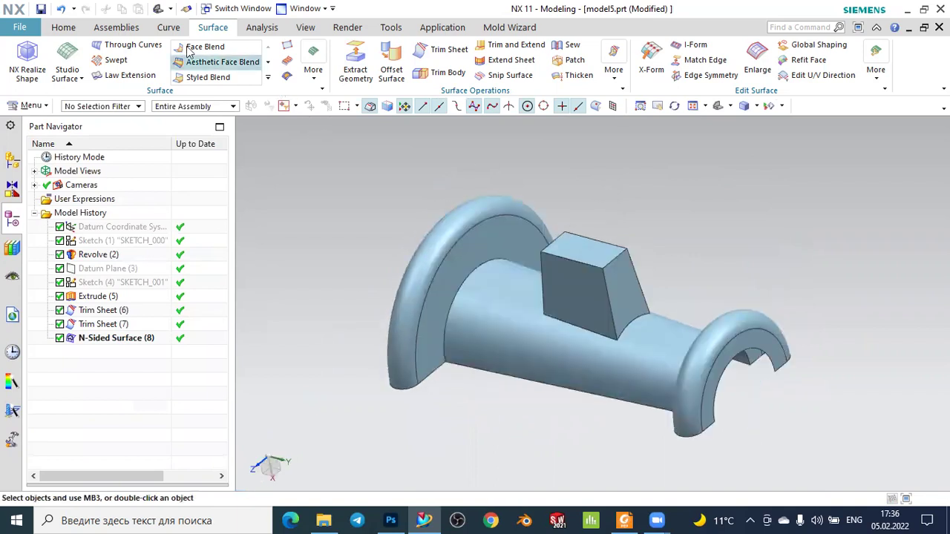
click(68, 28)
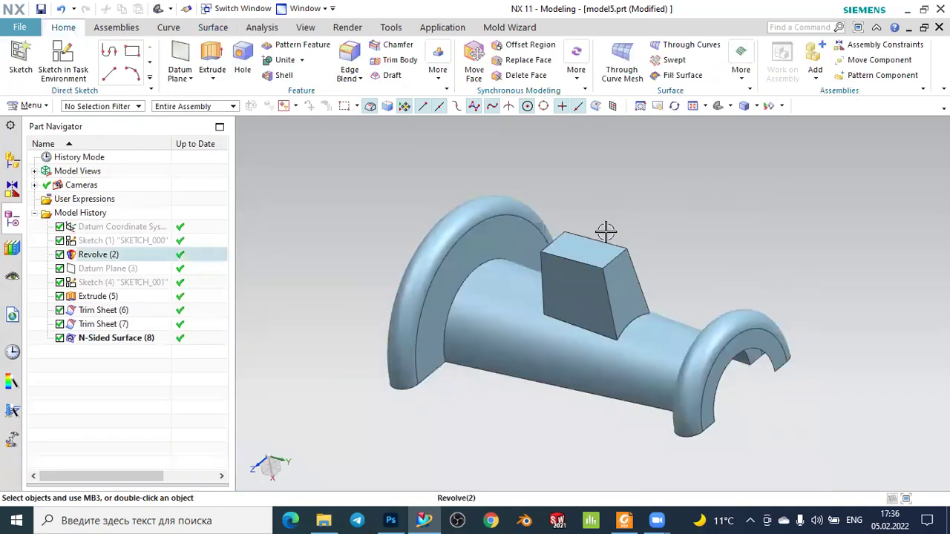
scroll(586, 245, up, 2)
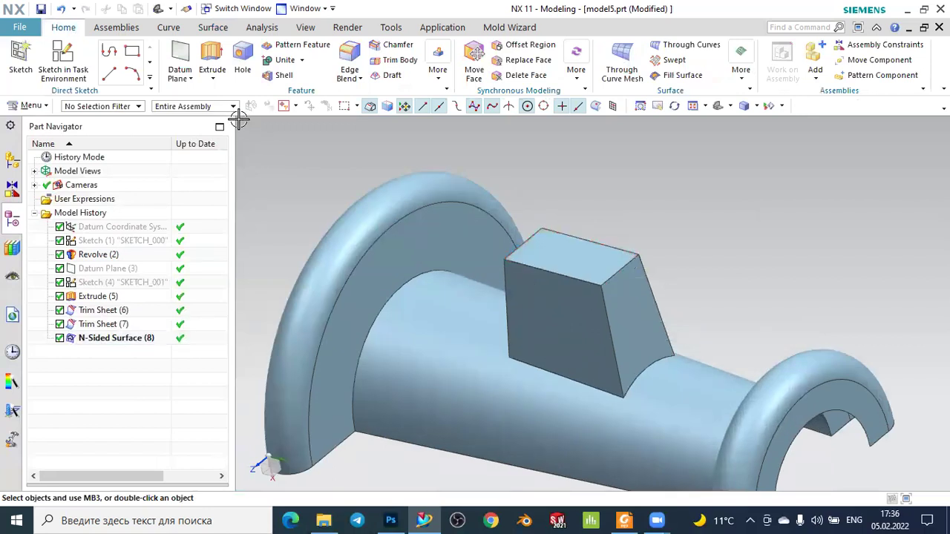
click(359, 72)
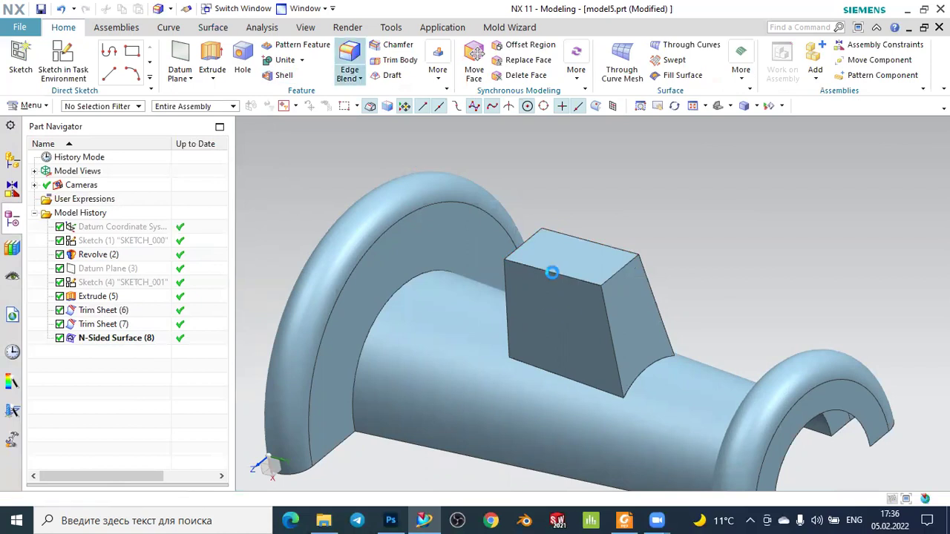
scroll(569, 291, up, 2)
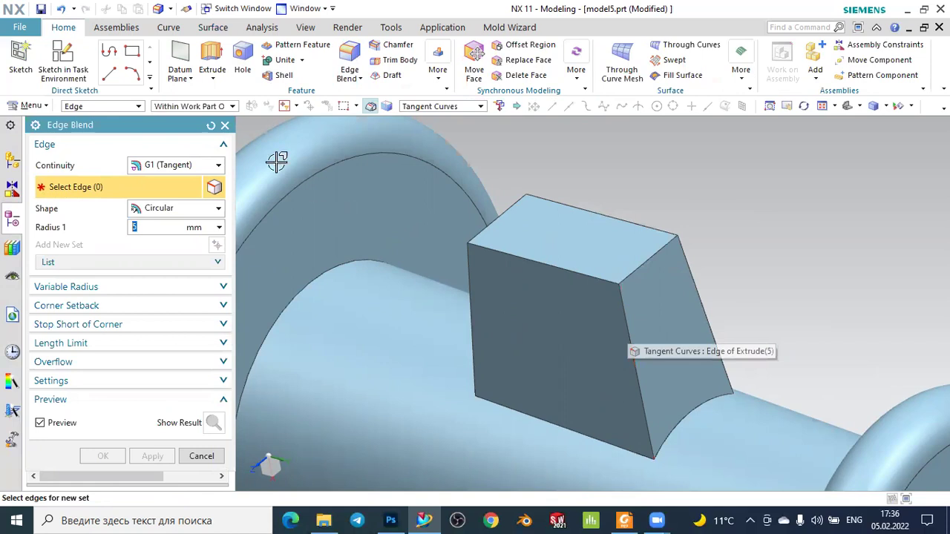
click(225, 126)
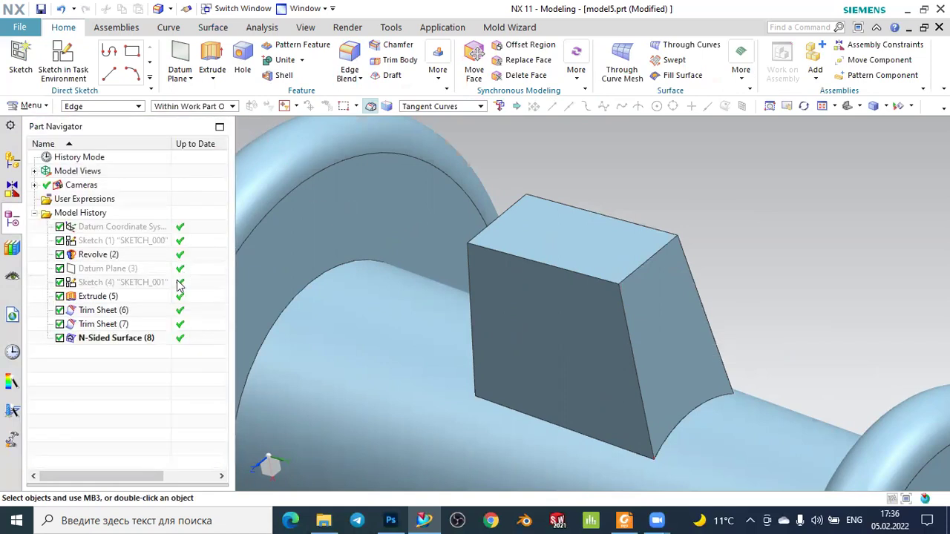
Delete the N-Sided Surface (8) feature from the history
click(95, 339)
right_click(95, 340)
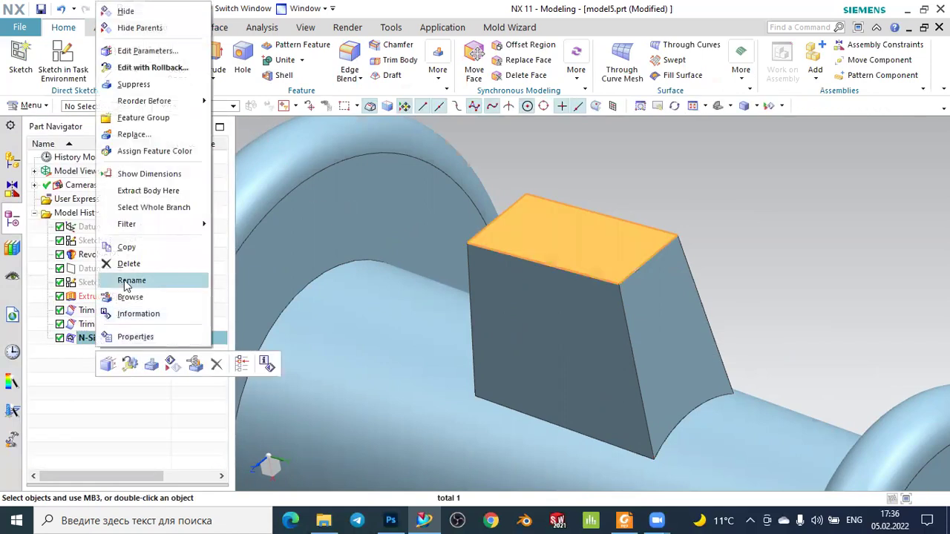
click(127, 263)
mouse_move(696, 189)
middle_down()
mouse_move(739, 203)
mouse_move(712, 199)
middle_up()
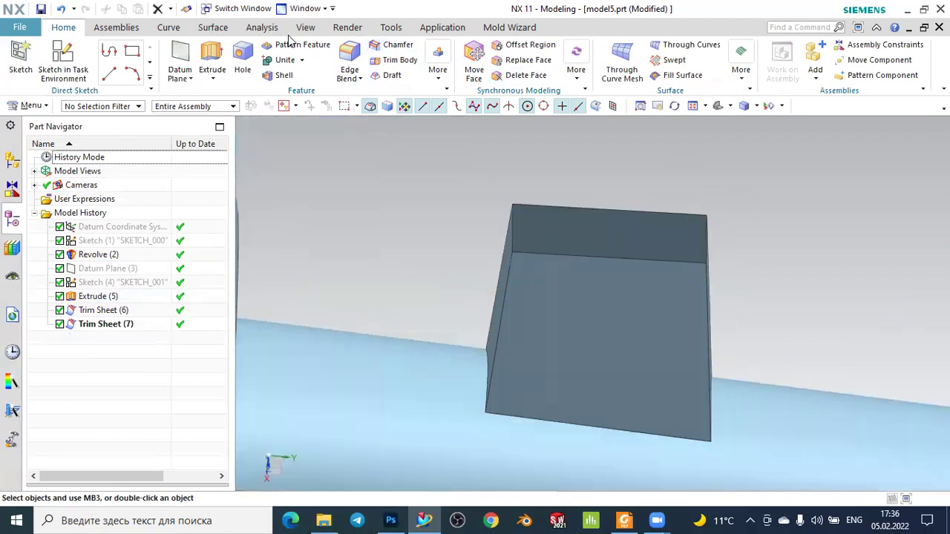
Cap the chimney top with Bounded Plane (9) bounded by its four top edges
click(212, 27)
click(313, 74)
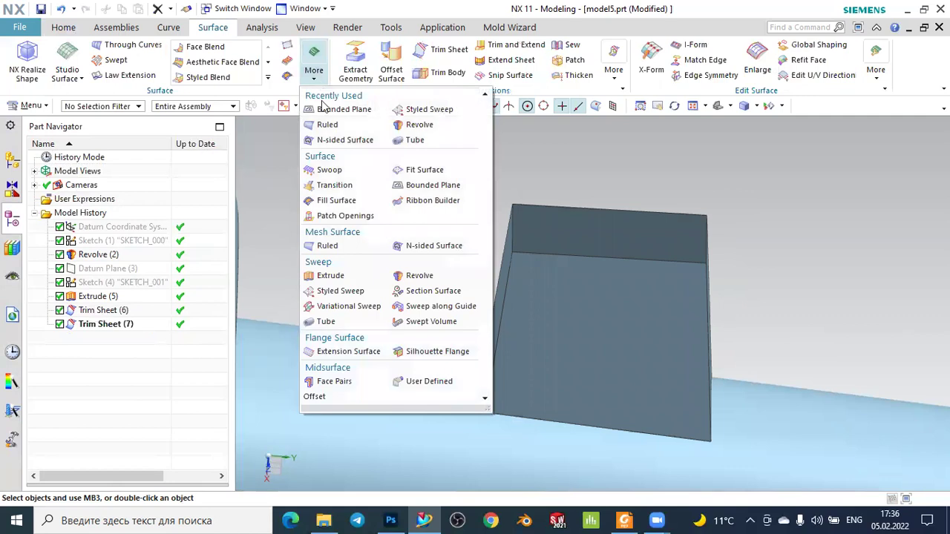
click(348, 110)
click(516, 216)
click(532, 207)
click(702, 228)
click(623, 256)
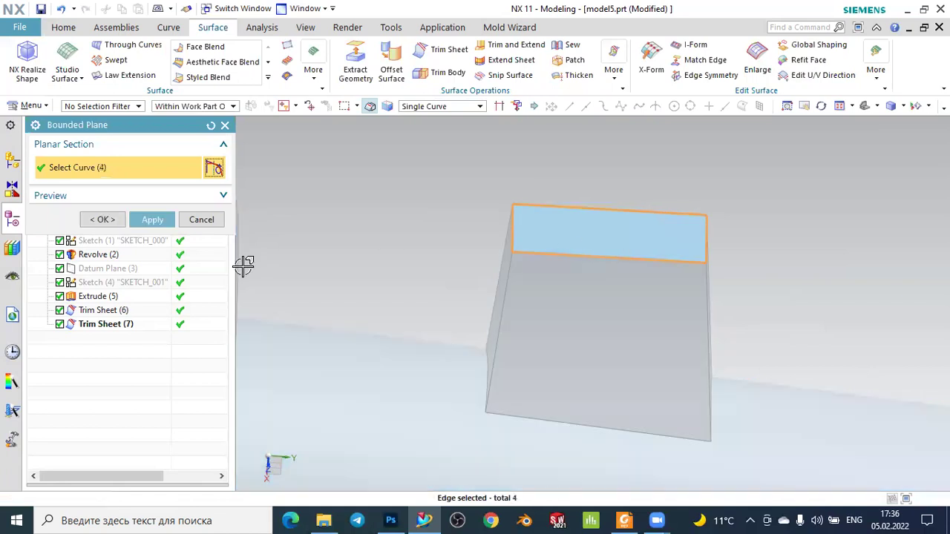
click(102, 219)
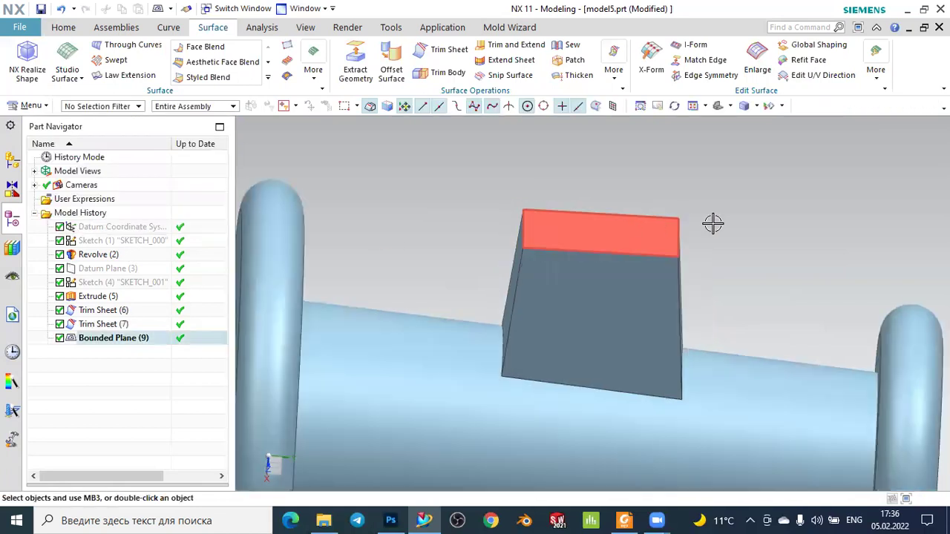
key(ctrl+f)
middle_drag(742, 238, 756, 239)
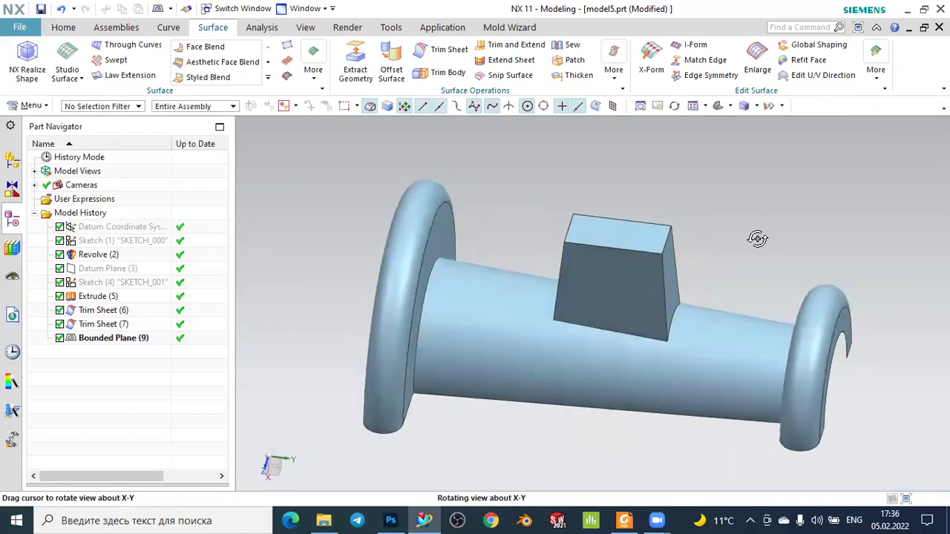
middle_drag(458, 201, 509, 203)
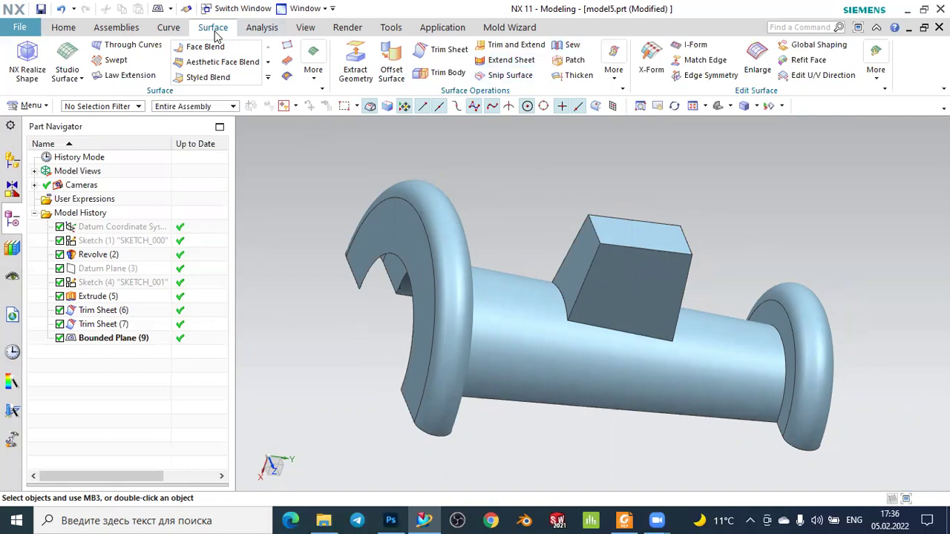
Sew the bounded-plane cap as target with the chimney walls and tube sheets into Sew (10)
click(569, 44)
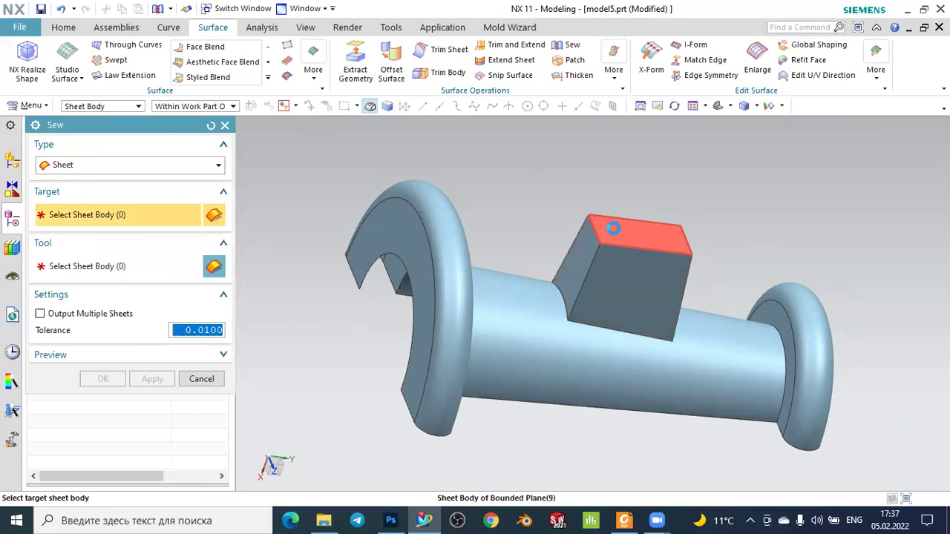
click(614, 229)
click(583, 241)
click(513, 285)
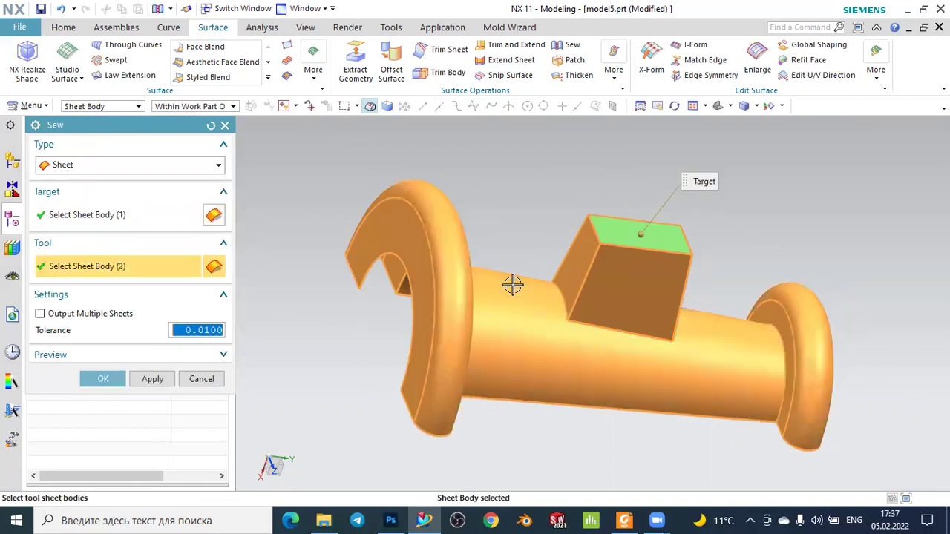
click(103, 378)
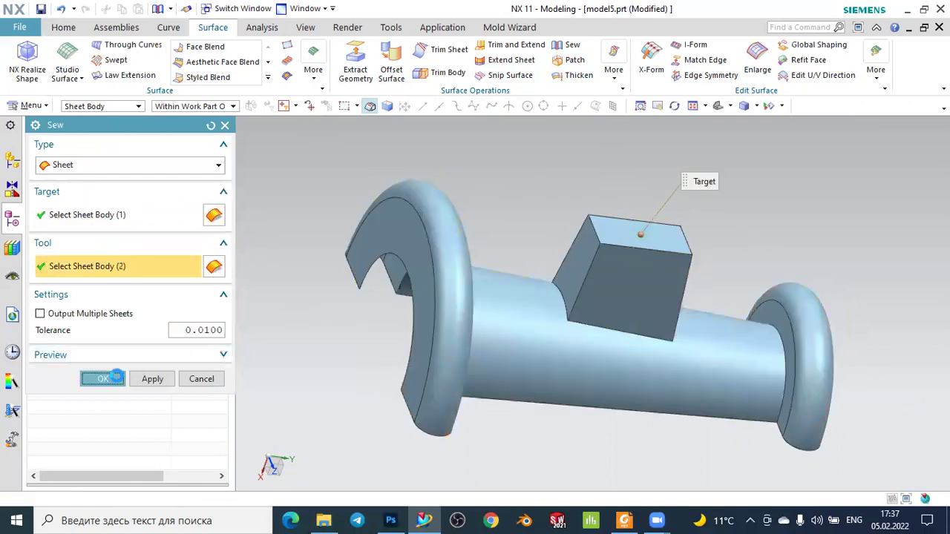
middle_drag(722, 202, 705, 208)
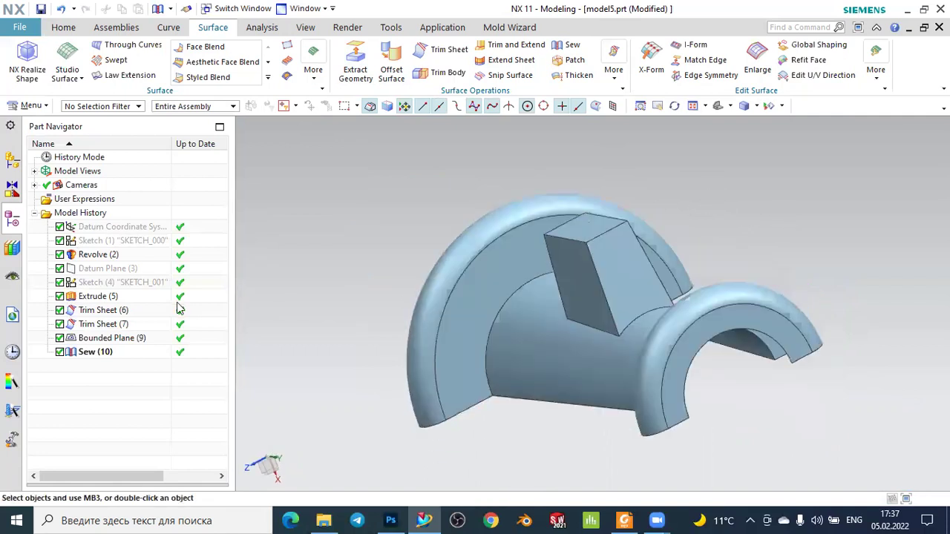
click(83, 352)
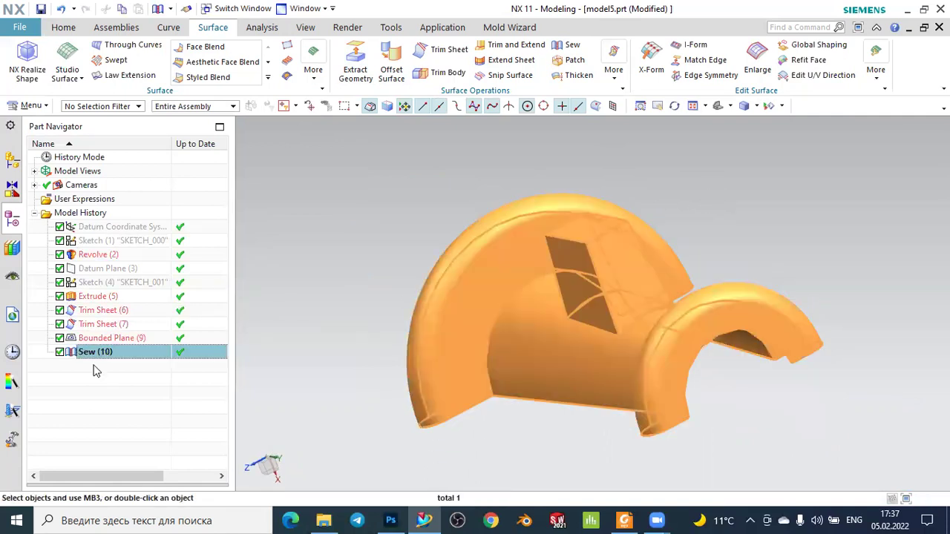
click(95, 371)
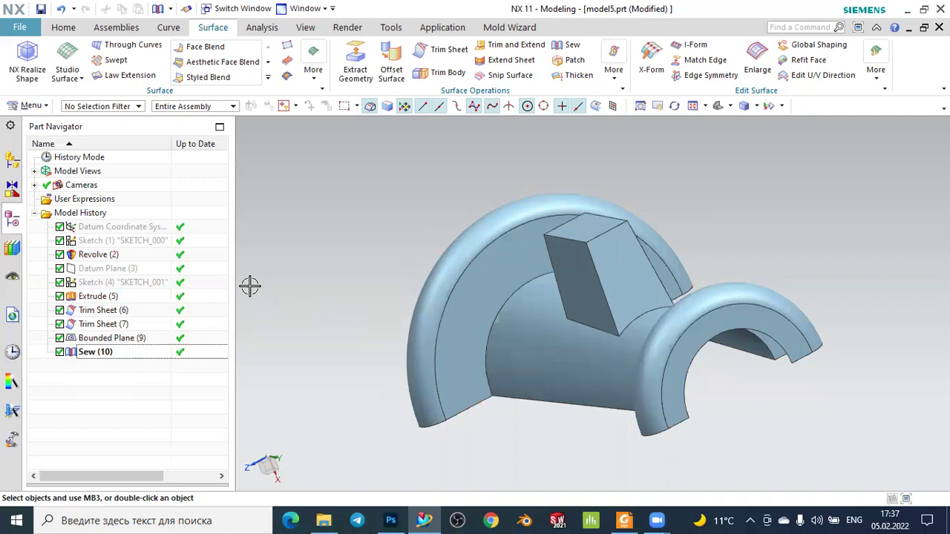
Start a 1 mm Edge Blend and select the chimney's four top rim edges
click(66, 27)
click(349, 61)
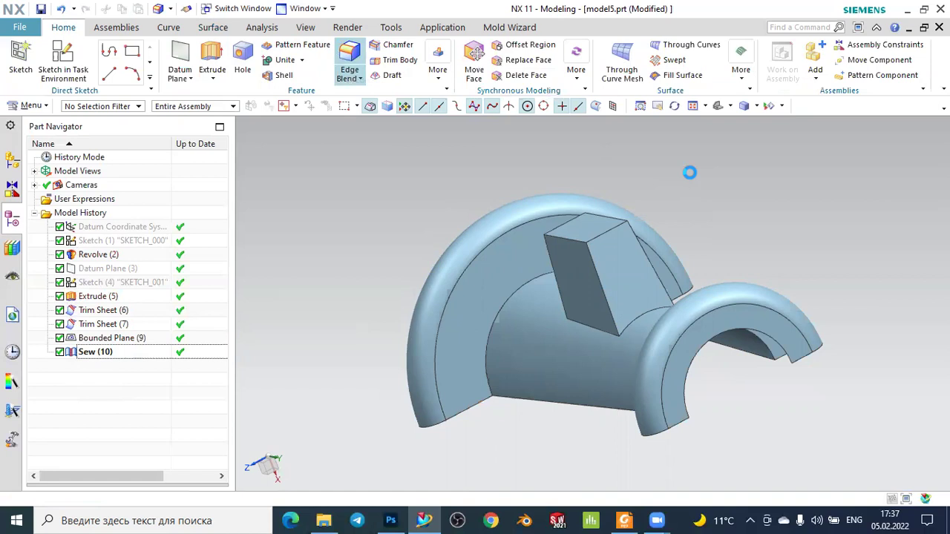
middle_drag(727, 176, 750, 182)
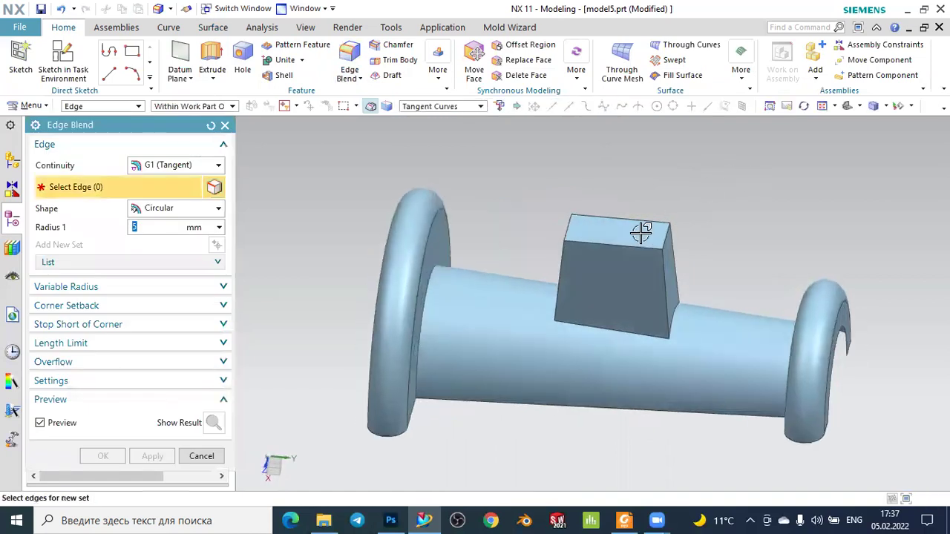
click(619, 241)
text(1)
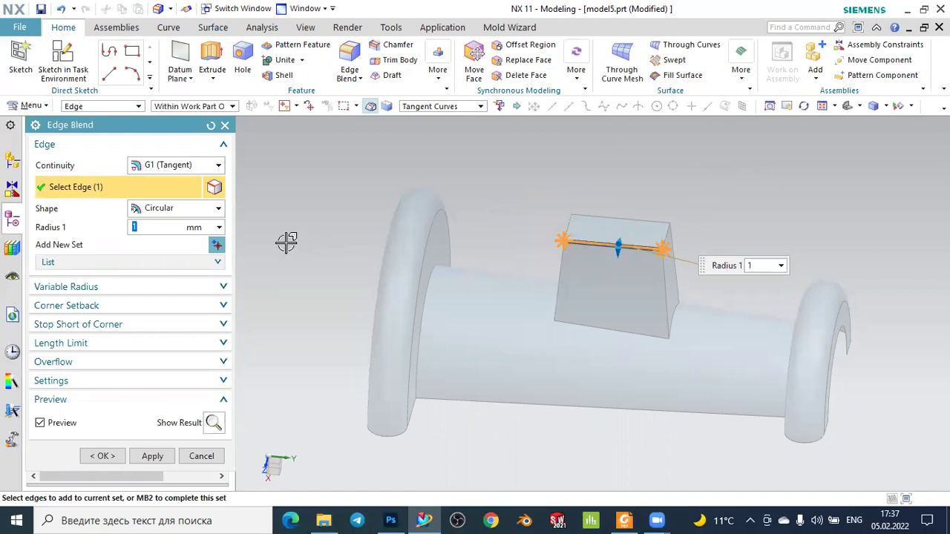
scroll(653, 223, up, 3)
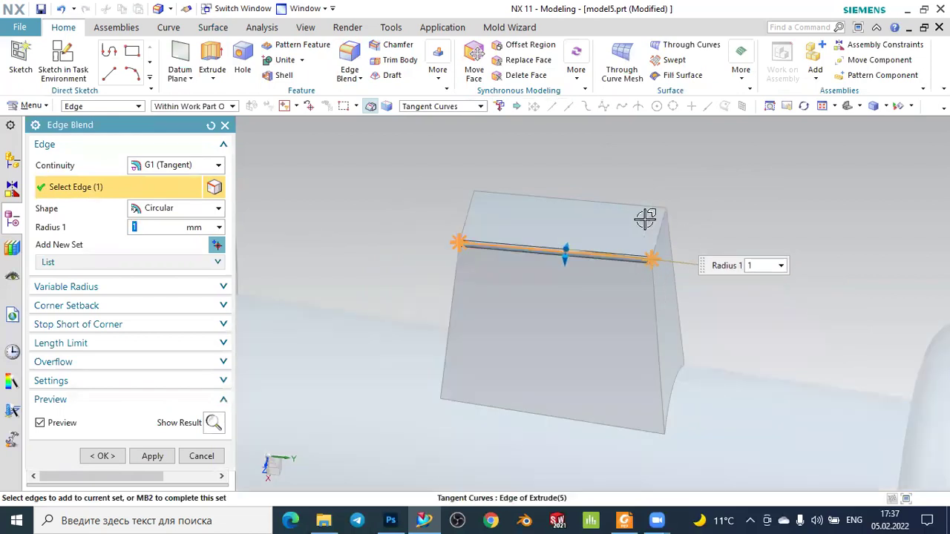
click(467, 210)
click(519, 192)
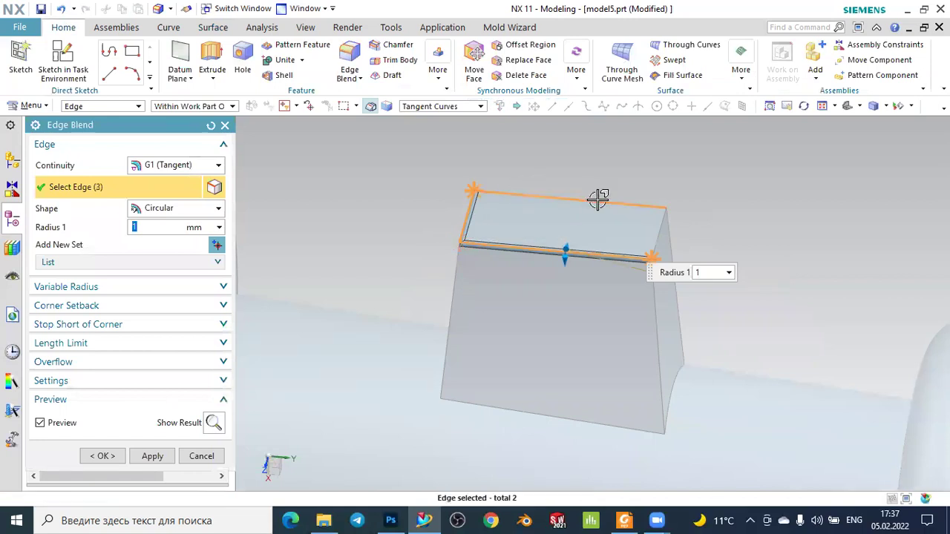
click(656, 216)
Add the chimney's four vertical corner edges and apply the 1 mm blend
click(652, 286)
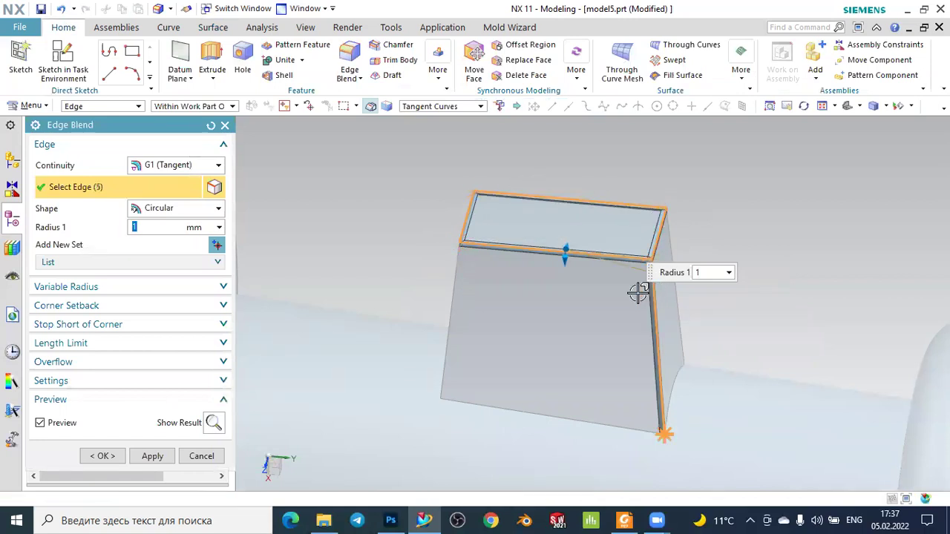
click(455, 285)
click(678, 316)
mouse_move(837, 275)
middle_down()
mouse_move(782, 271)
mouse_move(713, 314)
mouse_move(795, 181)
middle_up()
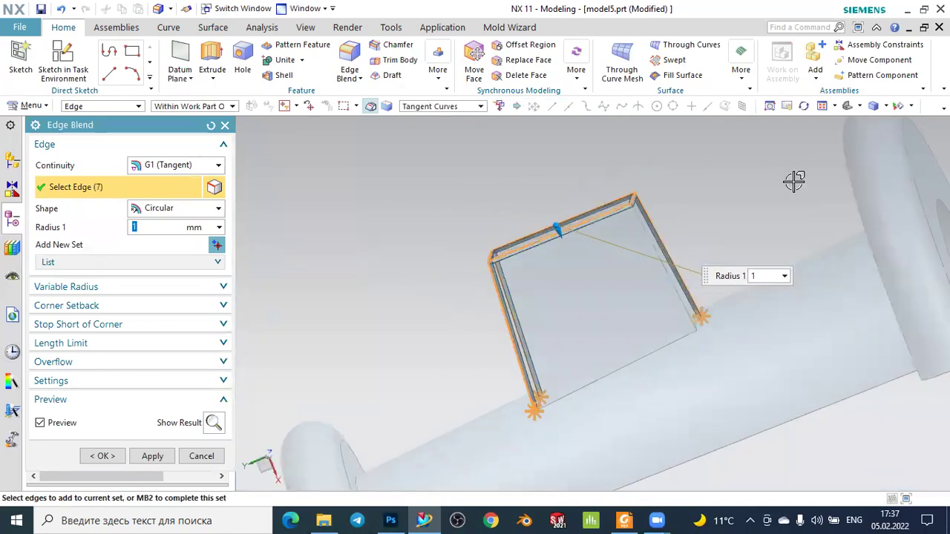
middle_drag(791, 237, 721, 367)
click(675, 373)
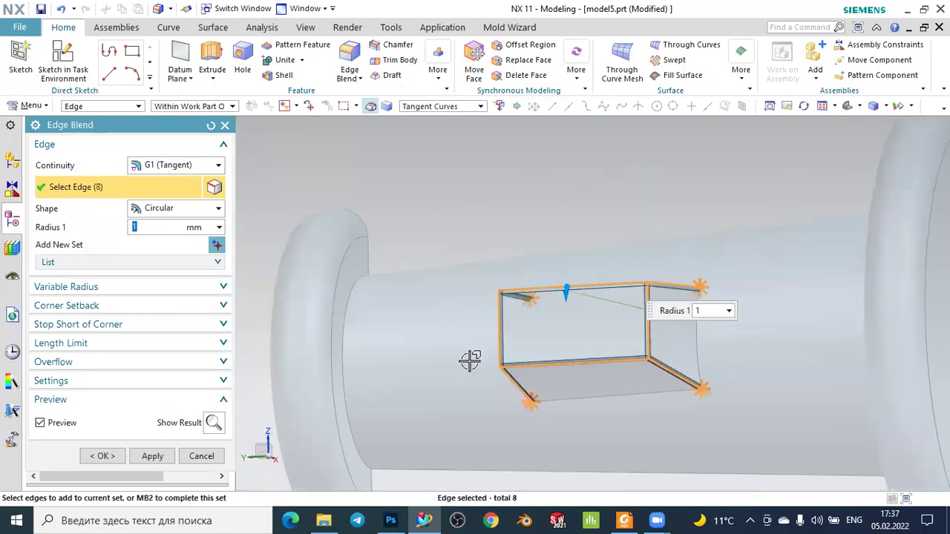
click(103, 456)
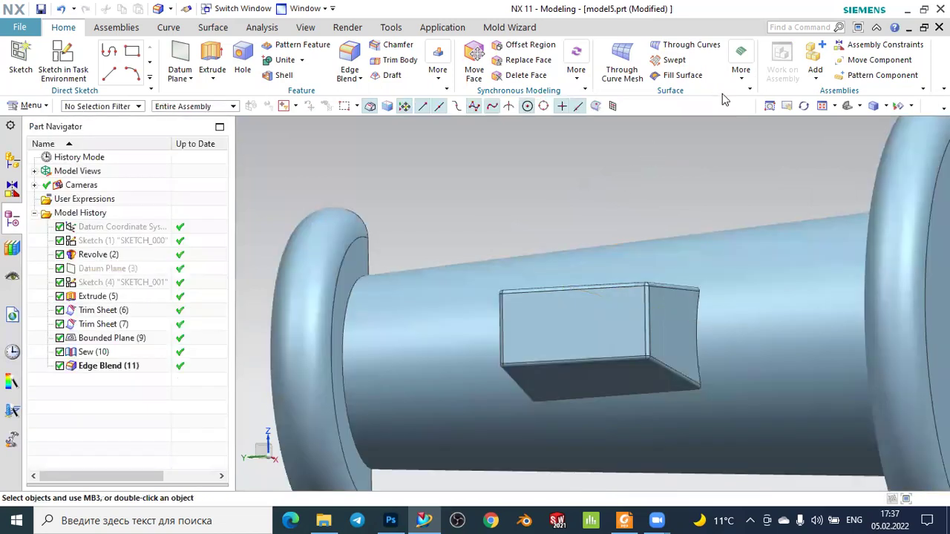
mouse_move(743, 178)
middle_down()
mouse_move(717, 222)
mouse_move(623, 230)
mouse_move(635, 284)
mouse_move(661, 195)
mouse_move(676, 215)
mouse_move(733, 231)
mouse_move(759, 272)
mouse_move(716, 106)
middle_up()
scroll(656, 319, down, 4)
scroll(643, 305, down, 2)
scroll(638, 276, up, 3)
scroll(690, 245, up, 6)
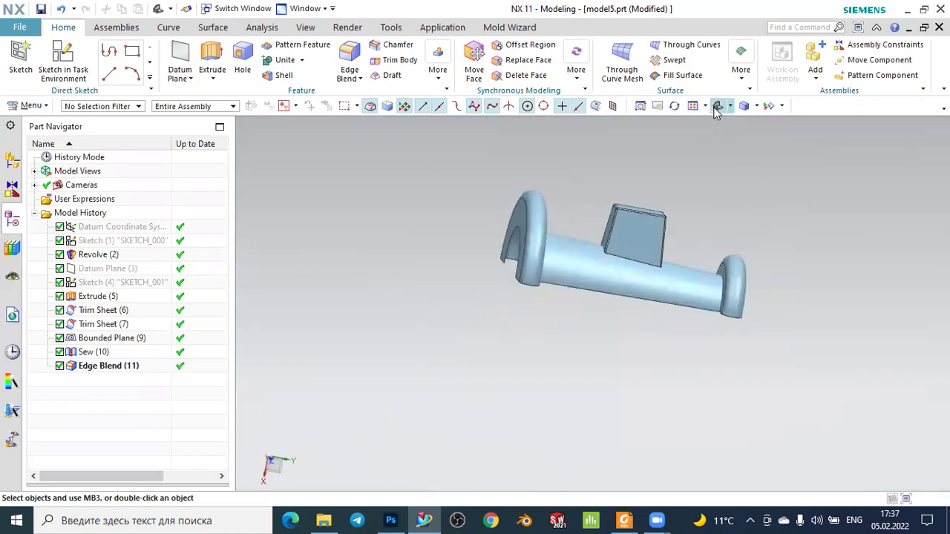
scroll(672, 189, down, 4)
scroll(672, 178, down, 1)
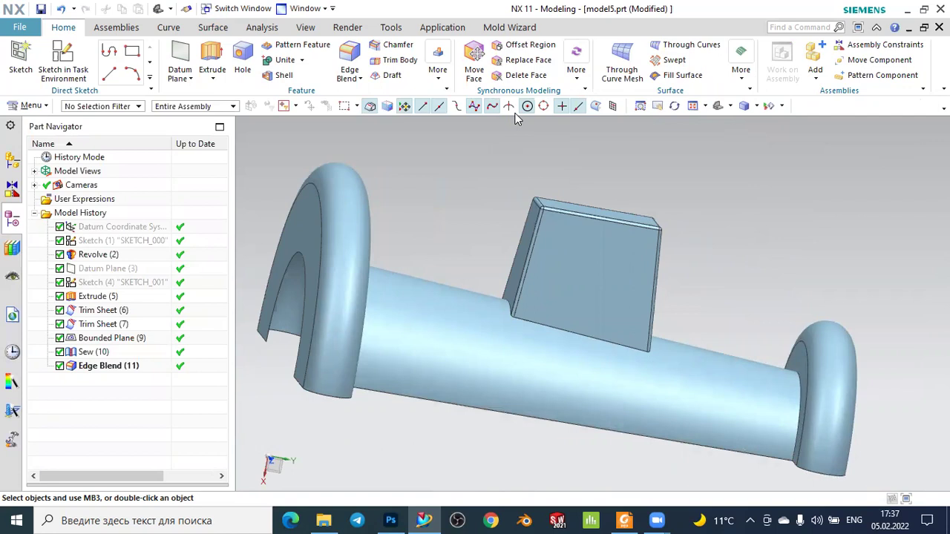
mouse_move(750, 190)
middle_down()
mouse_move(763, 142)
mouse_move(732, 178)
mouse_move(748, 146)
mouse_move(740, 200)
mouse_move(731, 126)
middle_up()
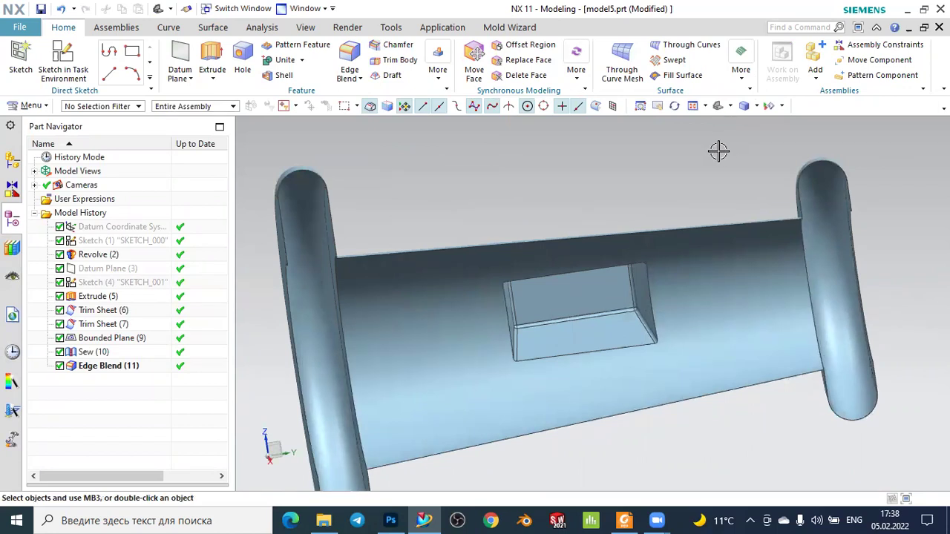
scroll(515, 174, down, 2)
scroll(640, 180, up, 3)
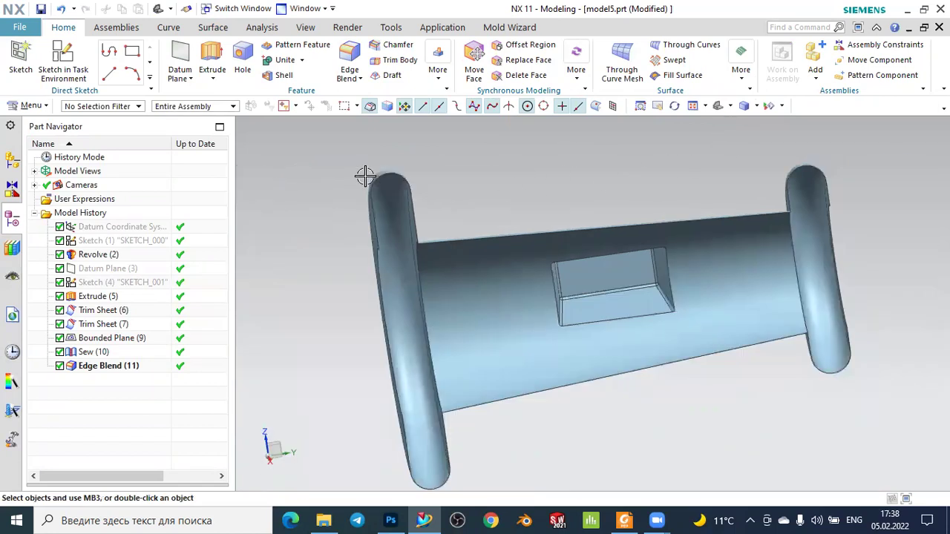
scroll(364, 176, down, 3)
scroll(396, 179, down, 2)
scroll(383, 182, down, 1)
scroll(378, 184, up, 2)
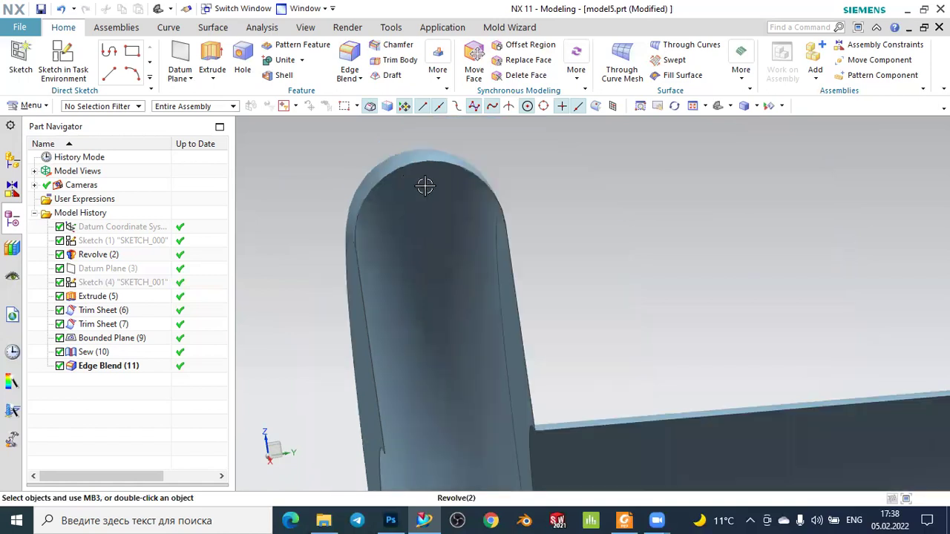
scroll(616, 200, up, 2)
mouse_move(705, 196)
middle_down()
mouse_move(687, 238)
mouse_move(711, 245)
mouse_move(685, 198)
middle_up()
scroll(687, 238, up, 3)
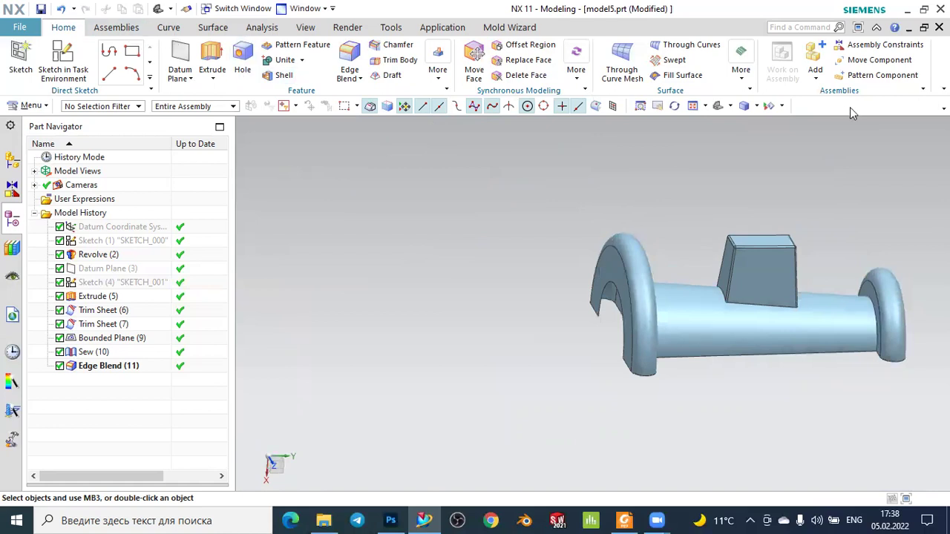
Thicken all faces of the sewn body with a 2 mm Offset 1, creating Thicken (12)
click(741, 74)
click(743, 83)
click(737, 87)
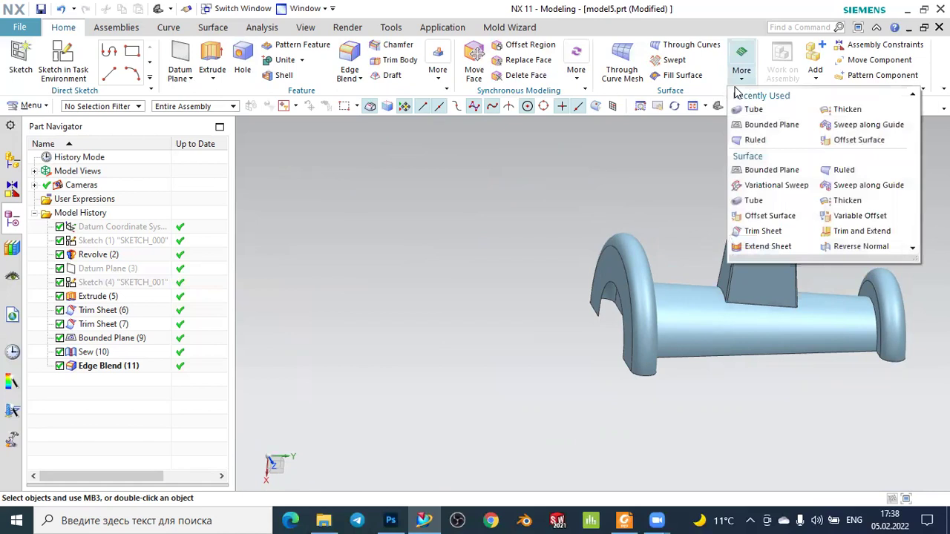
click(839, 110)
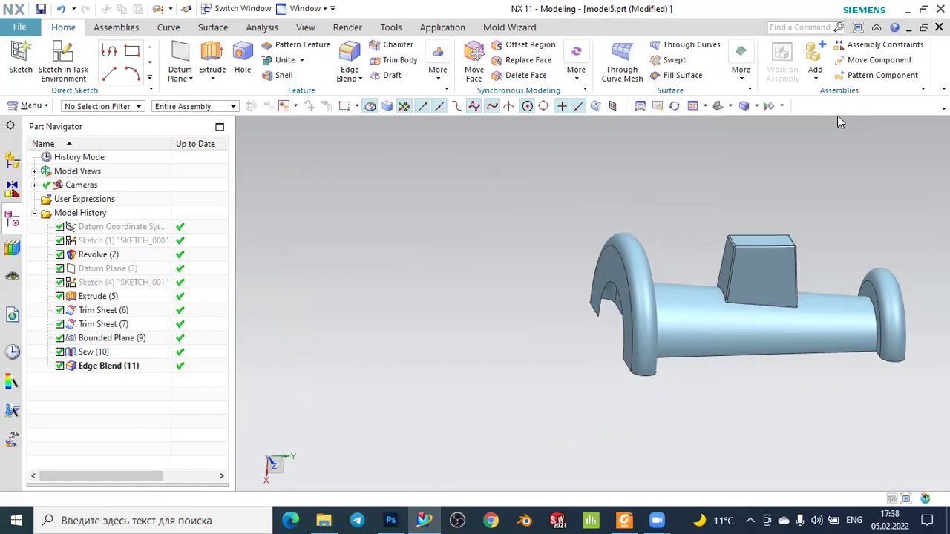
scroll(782, 271, up, 2)
click(755, 272)
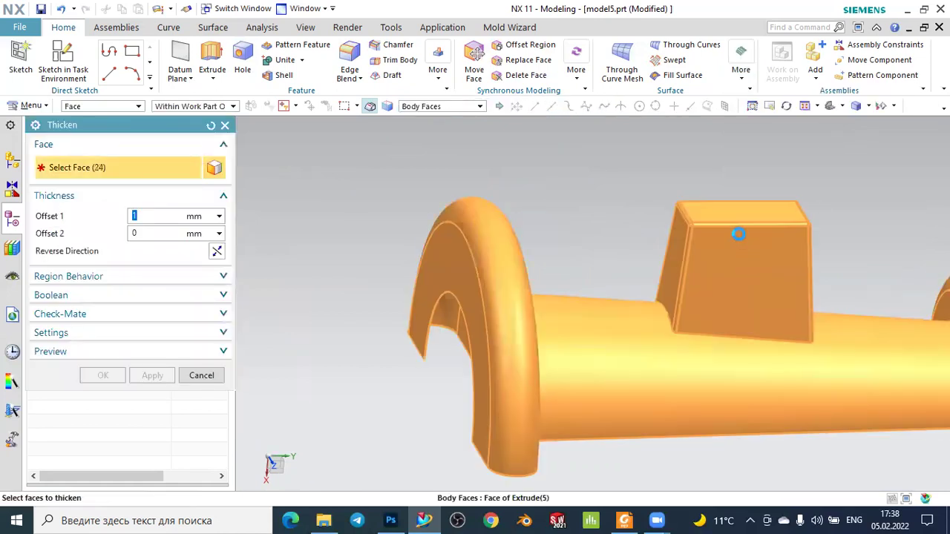
scroll(706, 223, down, 1)
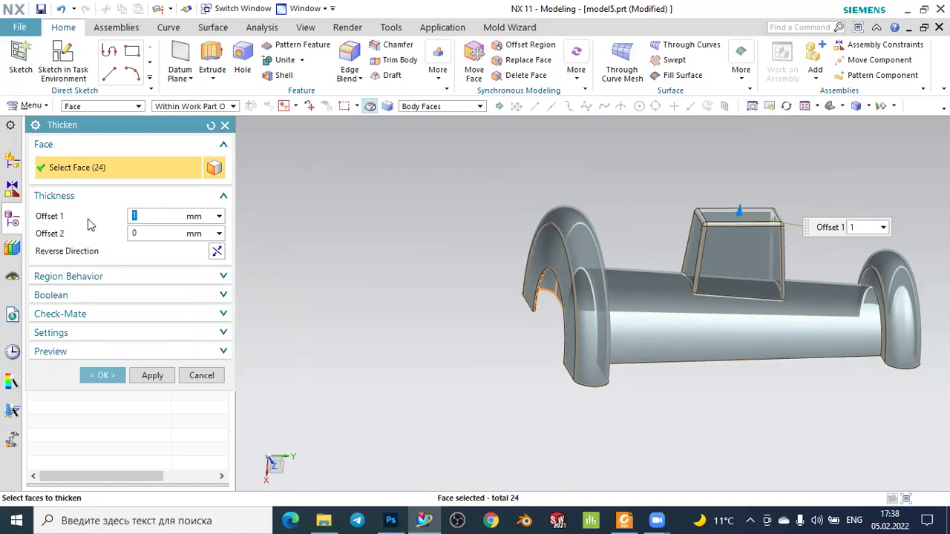
text(2)
key(Return)
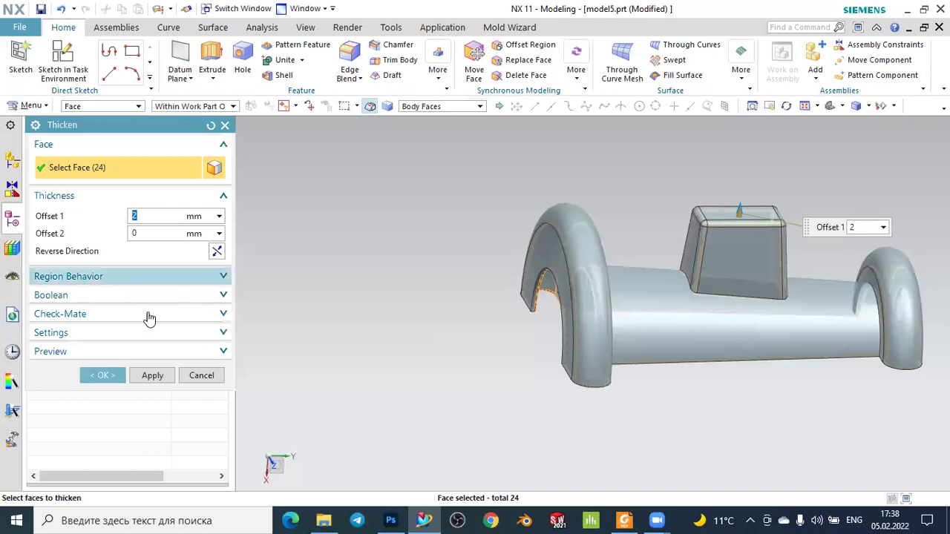
click(101, 376)
middle_drag(634, 393, 674, 212)
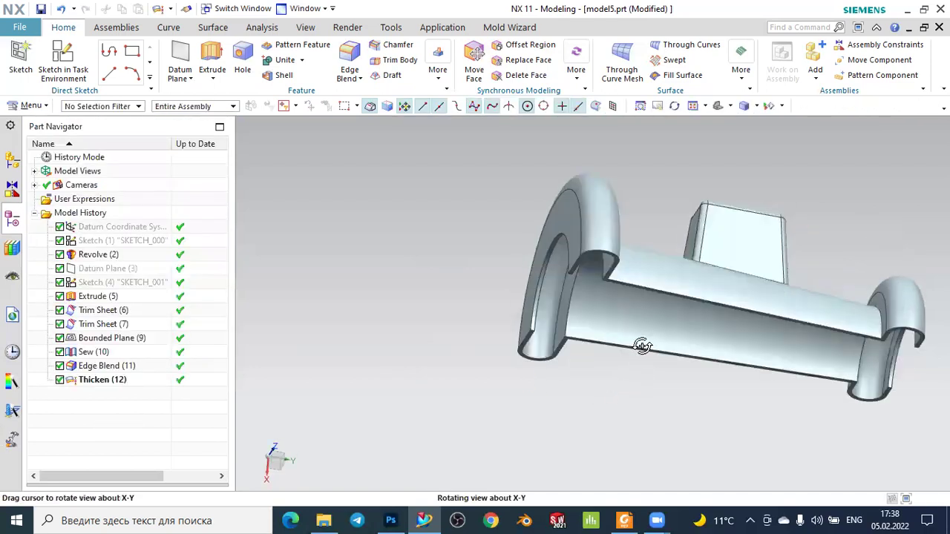
scroll(659, 169, up, 5)
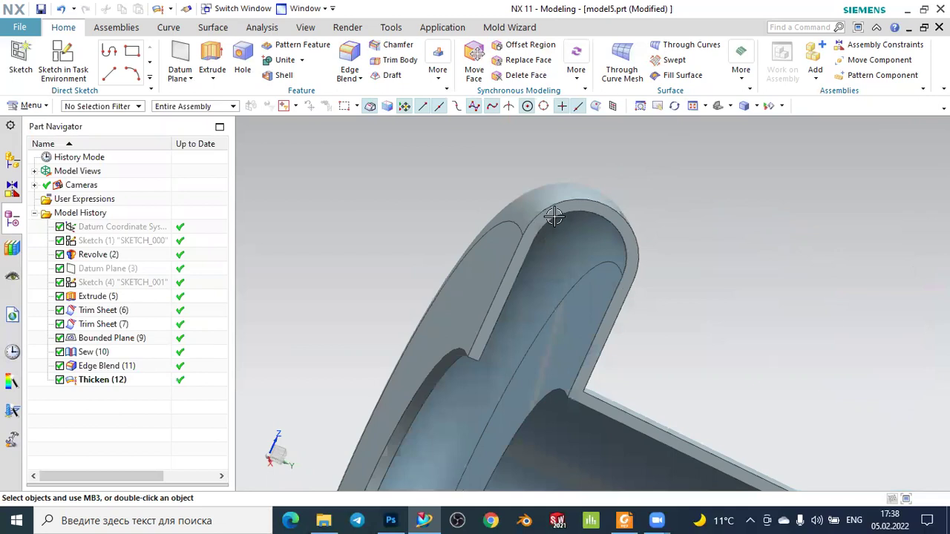
scroll(724, 233, down, 3)
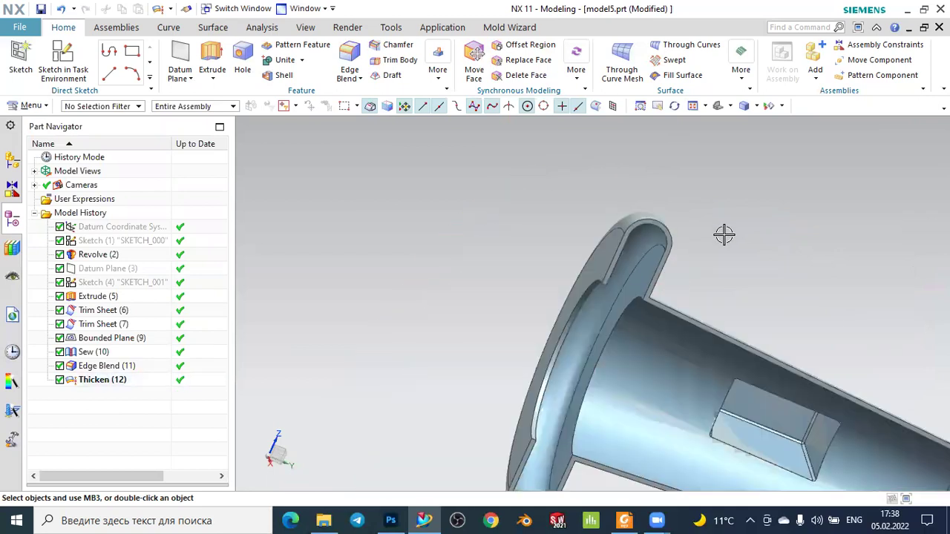
scroll(725, 236, down, 3)
mouse_move(735, 236)
middle_down()
mouse_move(721, 275)
mouse_move(723, 314)
mouse_move(697, 290)
mouse_move(721, 271)
middle_up()
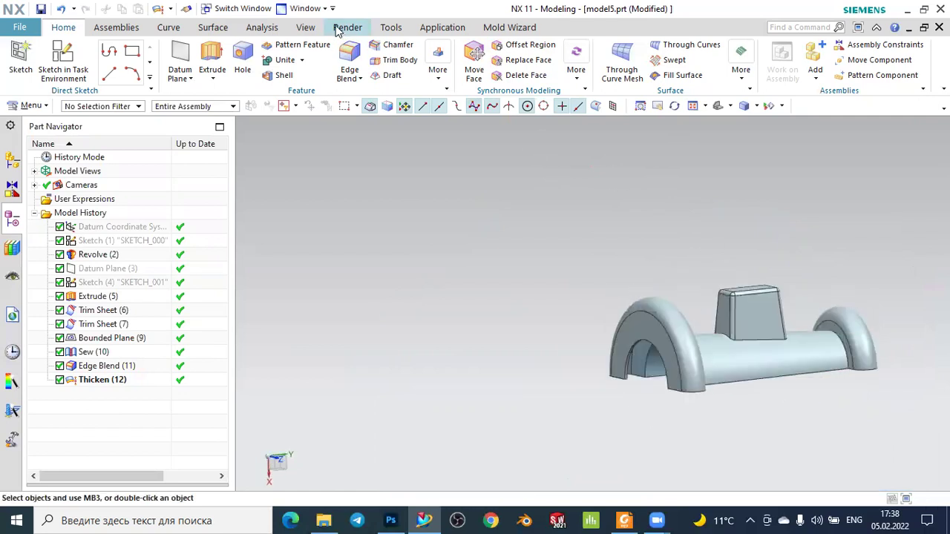
Colour the thickened solid body dark teal with Edit Object Display
click(312, 30)
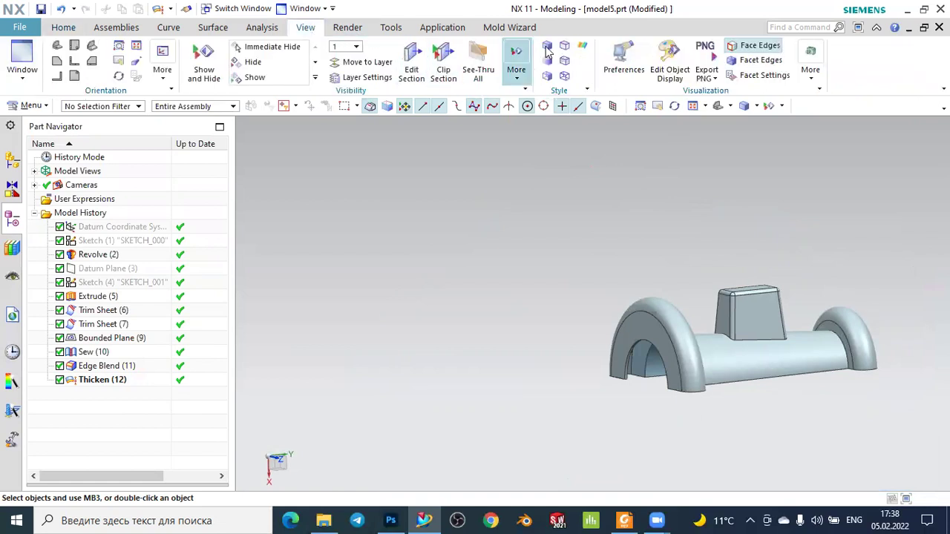
click(669, 68)
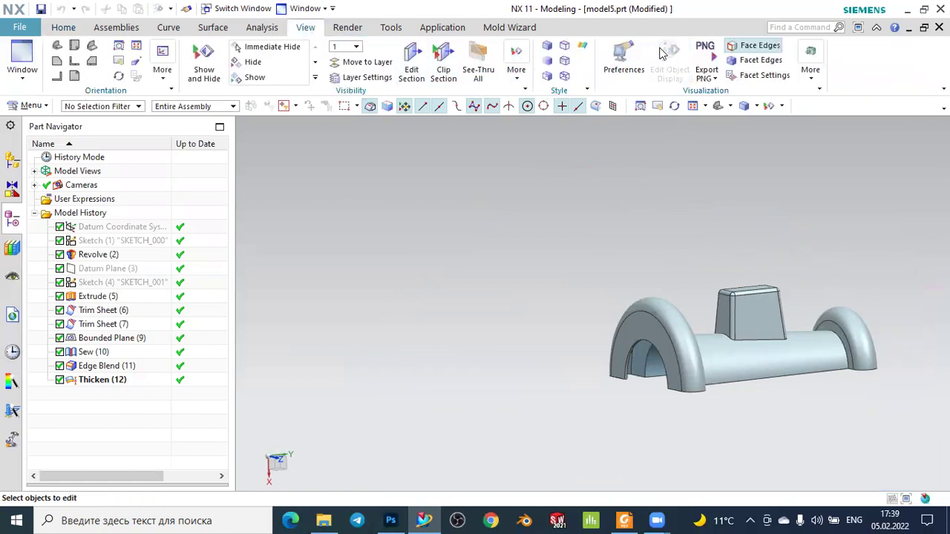
click(727, 349)
click(154, 470)
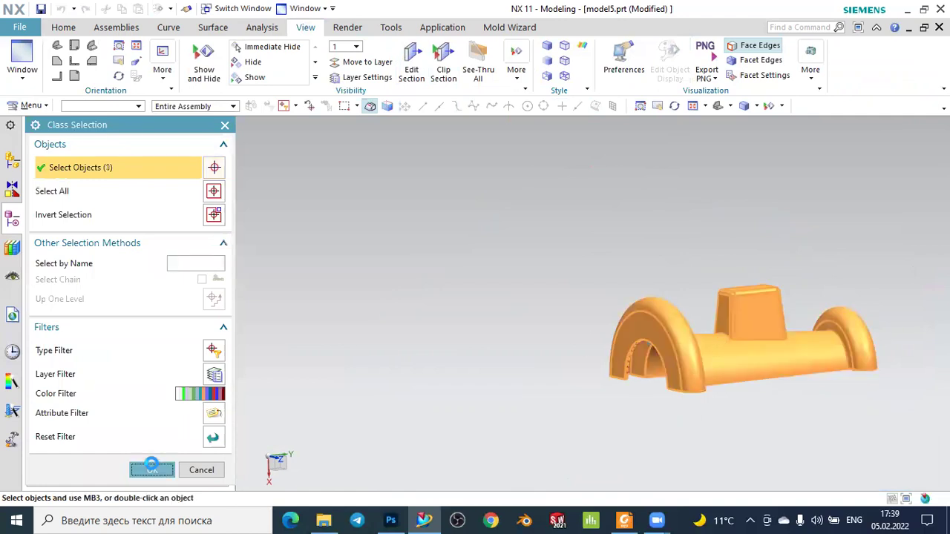
click(202, 205)
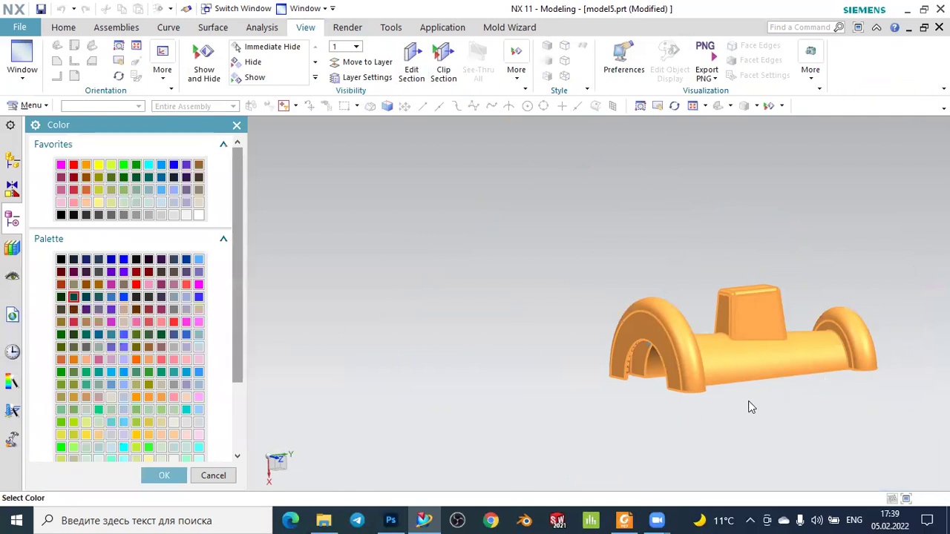
middle_drag(772, 417, 764, 342)
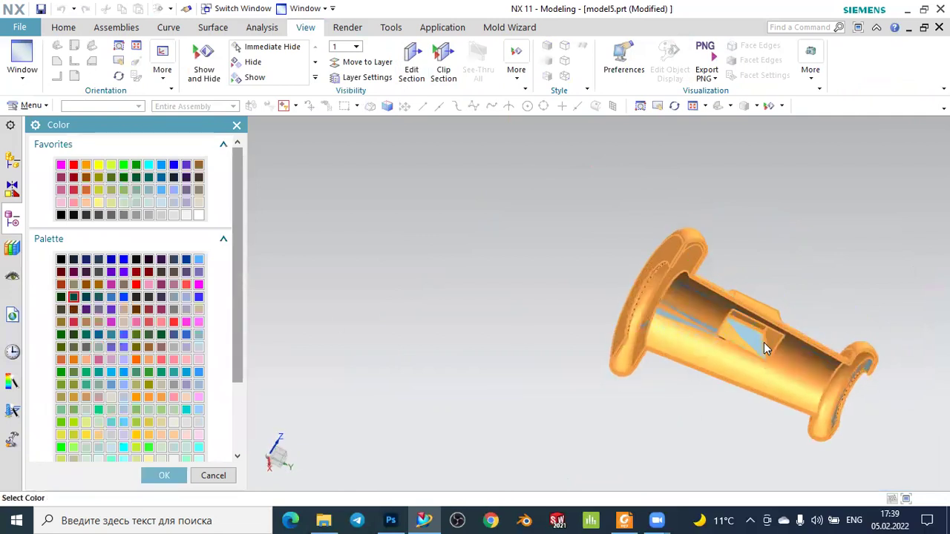
scroll(764, 342, up, 4)
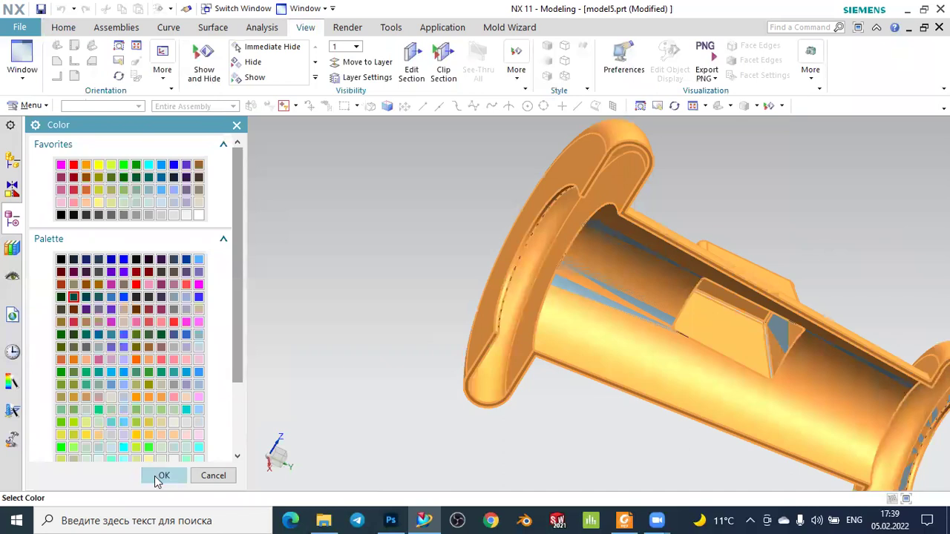
click(161, 475)
click(115, 475)
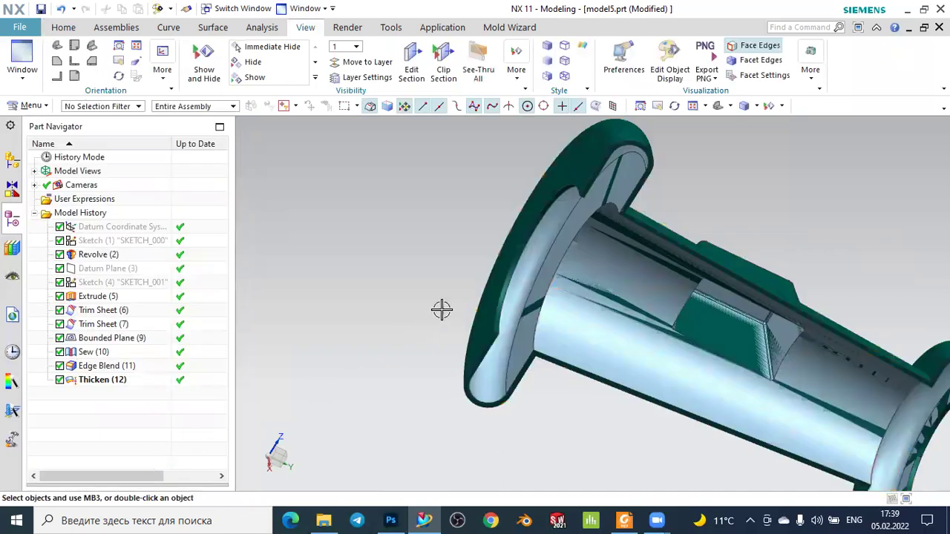
Colour both the solid and the remaining sheet body dark green with Edit Object Display
mouse_move(704, 233)
middle_down()
mouse_move(699, 269)
mouse_move(706, 237)
middle_up()
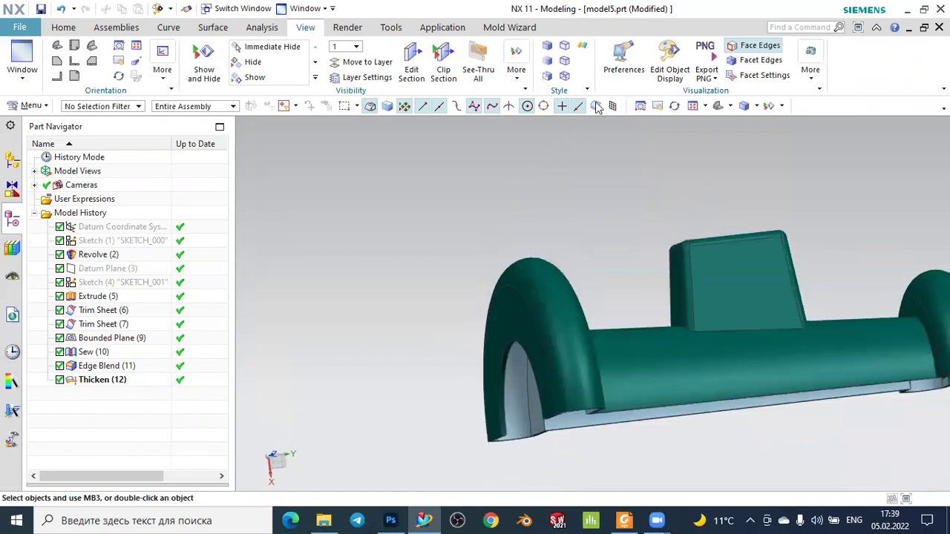
click(669, 54)
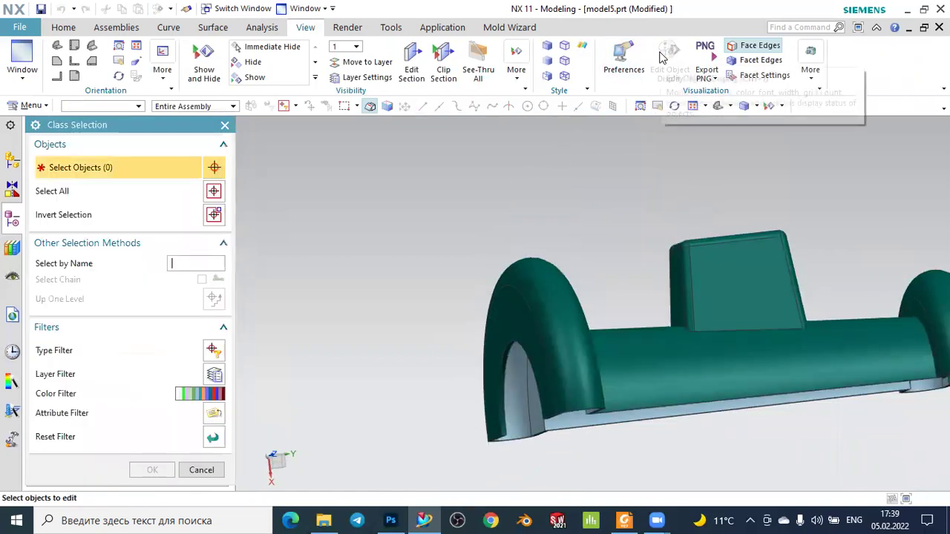
click(710, 287)
middle_drag(630, 250, 621, 276)
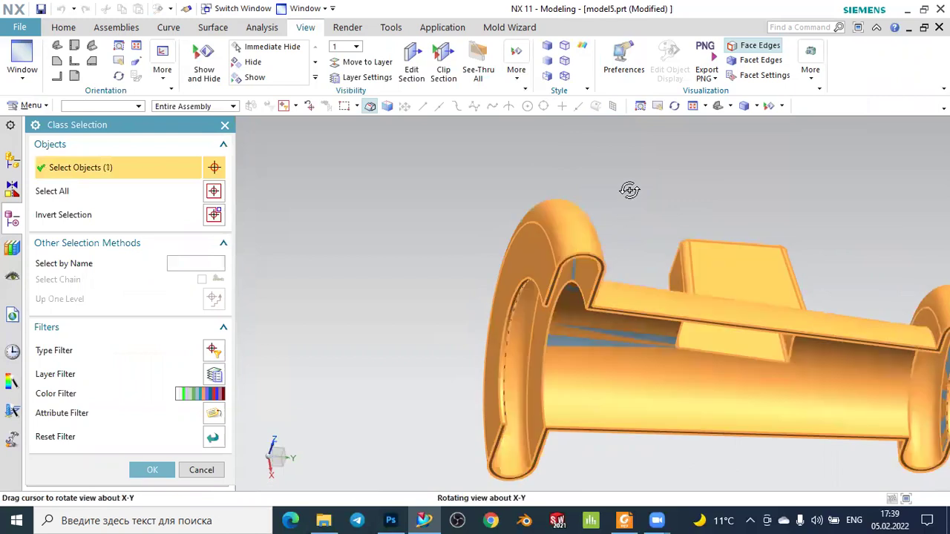
click(621, 276)
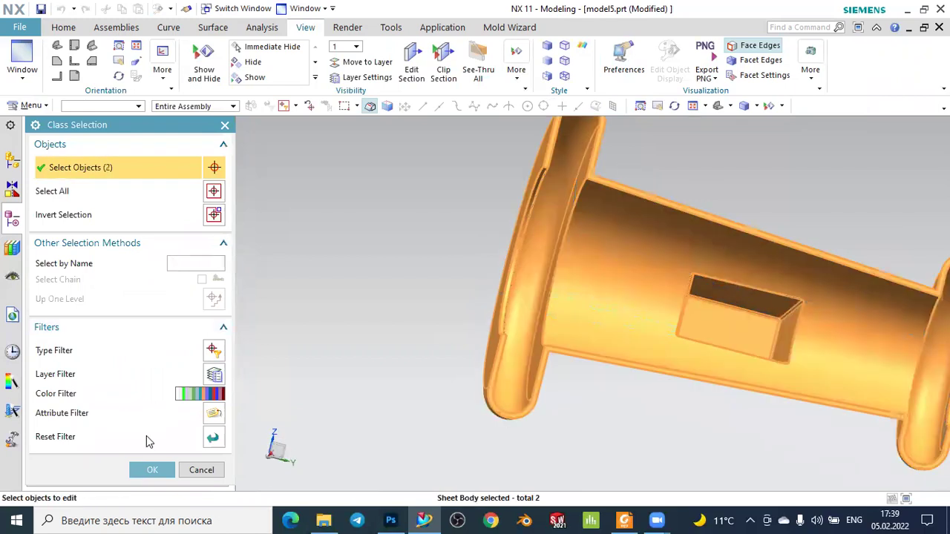
click(149, 470)
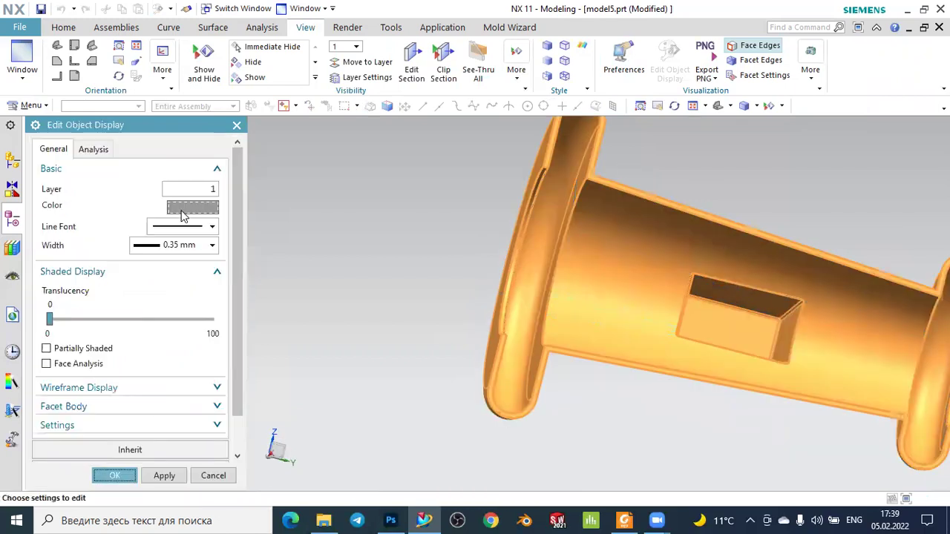
click(192, 208)
click(75, 301)
click(160, 475)
click(123, 475)
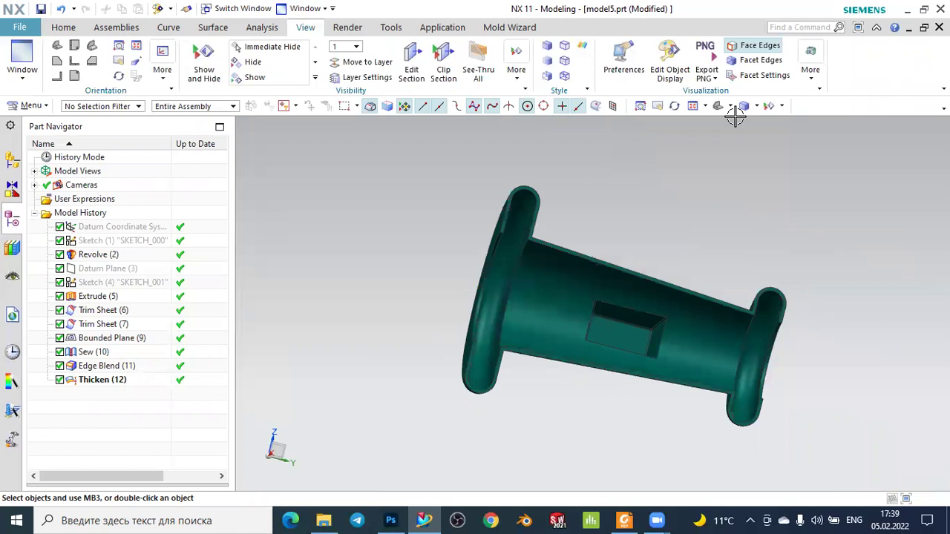
click(721, 108)
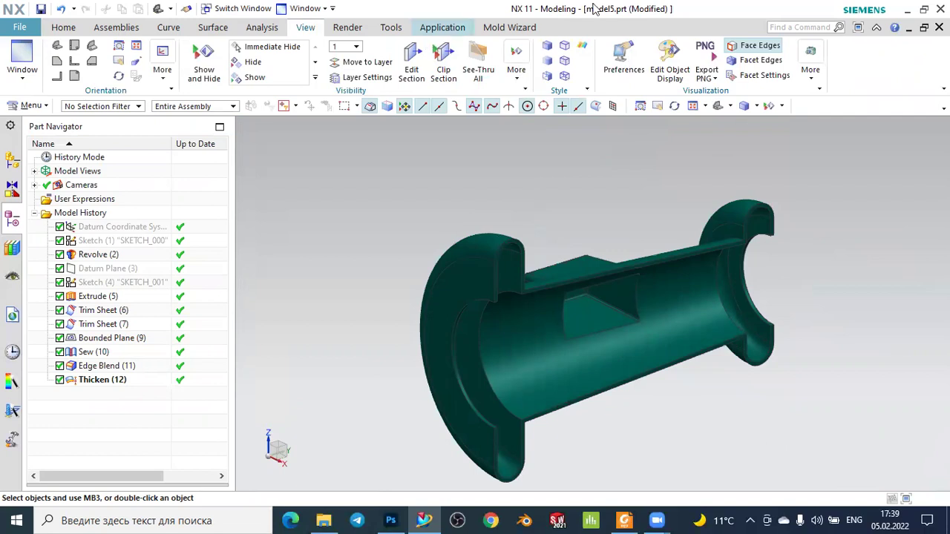
mouse_move(729, 185)
middle_down()
mouse_move(727, 268)
mouse_move(666, 267)
mouse_move(742, 272)
mouse_move(689, 278)
mouse_move(696, 267)
middle_up()
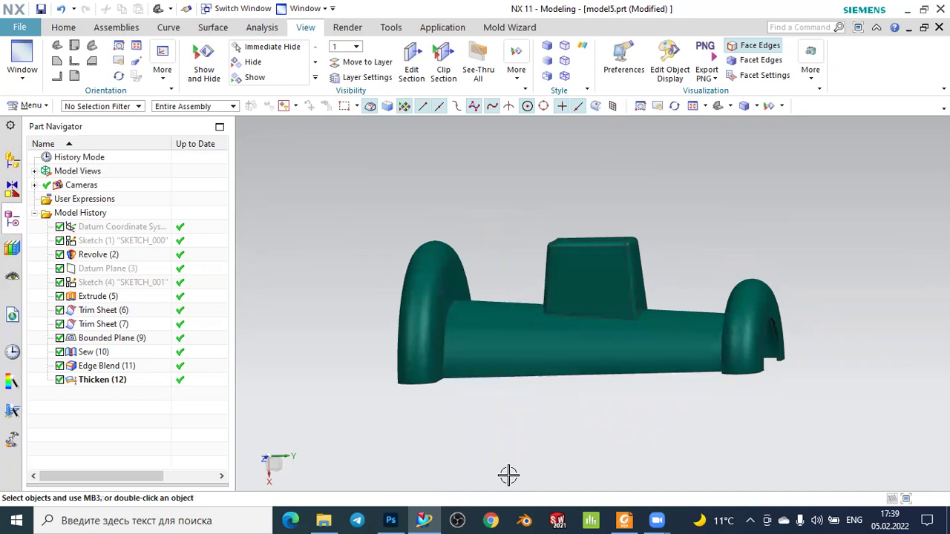